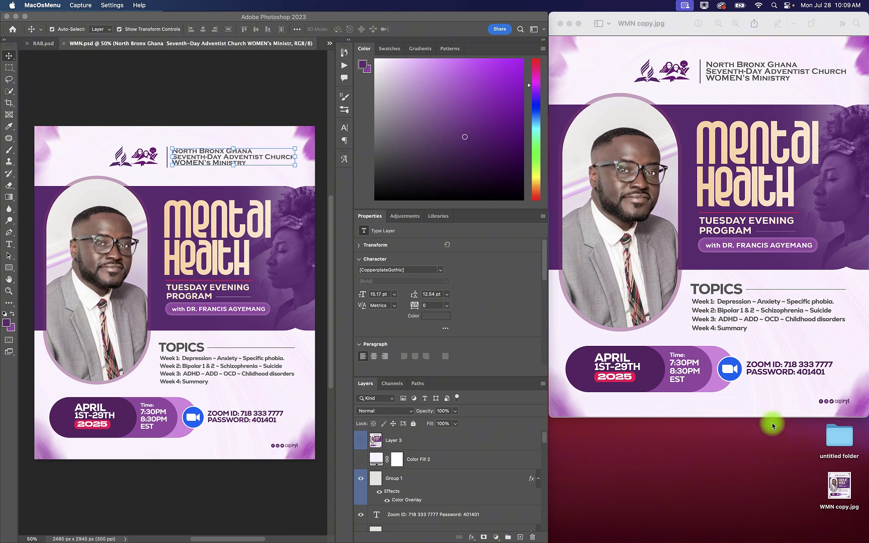
Step: Create a new A4 document, 210 x 297 mm at 300 ppi
left_click(450, 24)
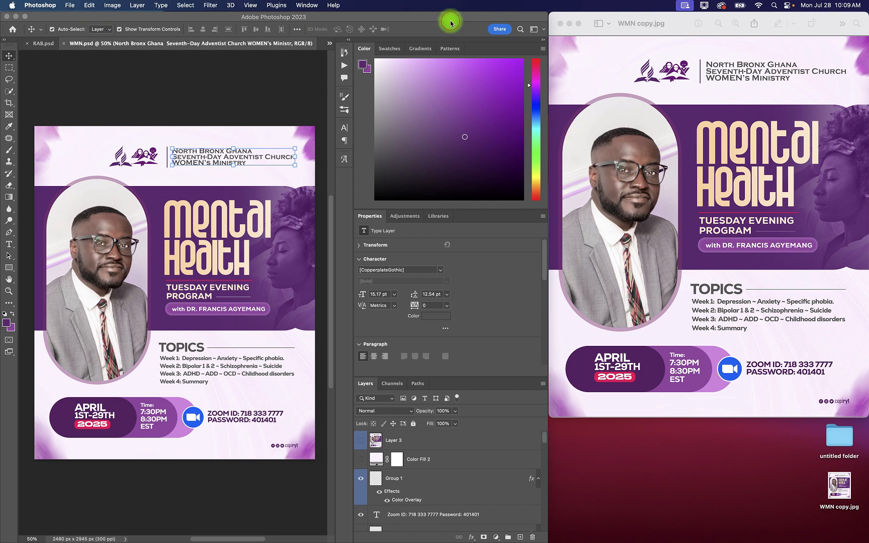
left_click(449, 23)
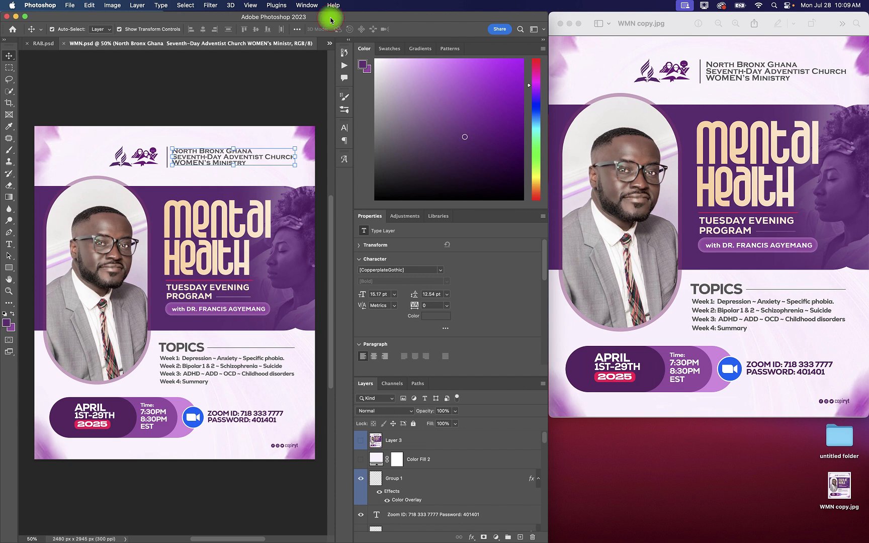
left_click(70, 5)
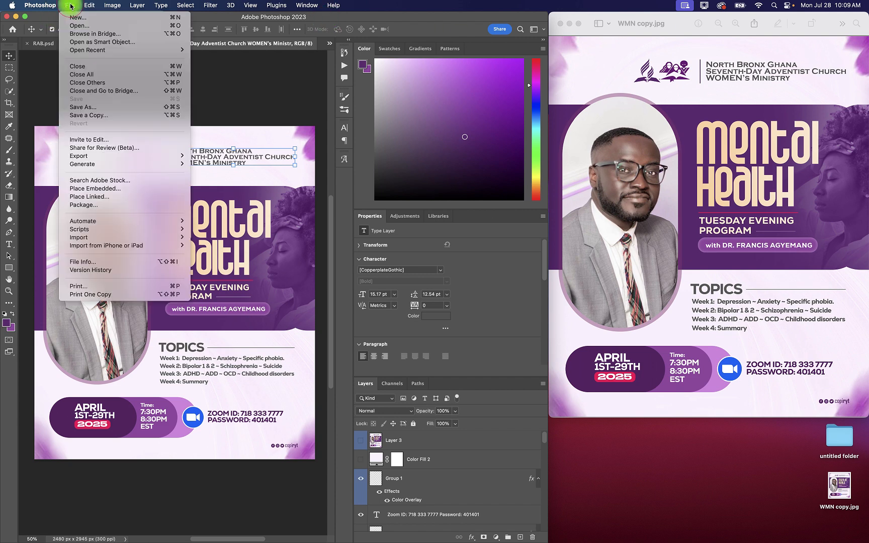
left_click(75, 18)
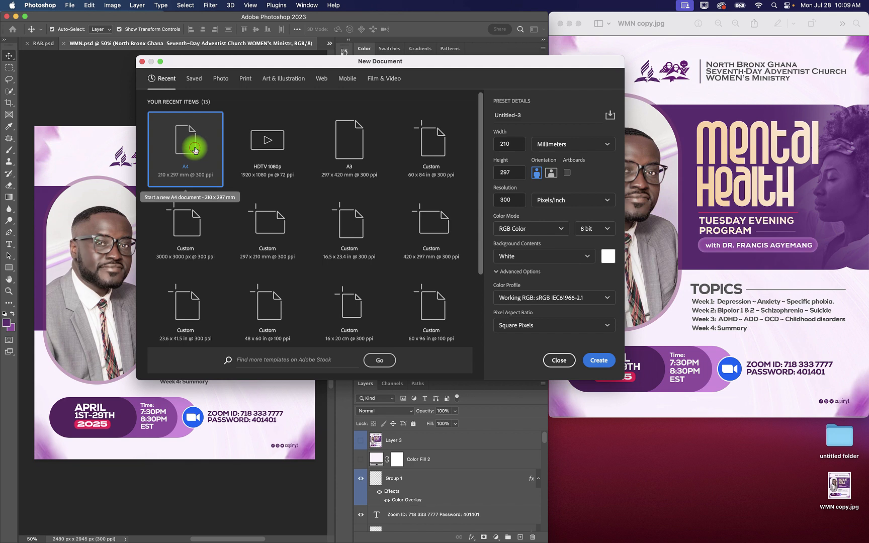
double_click(200, 157)
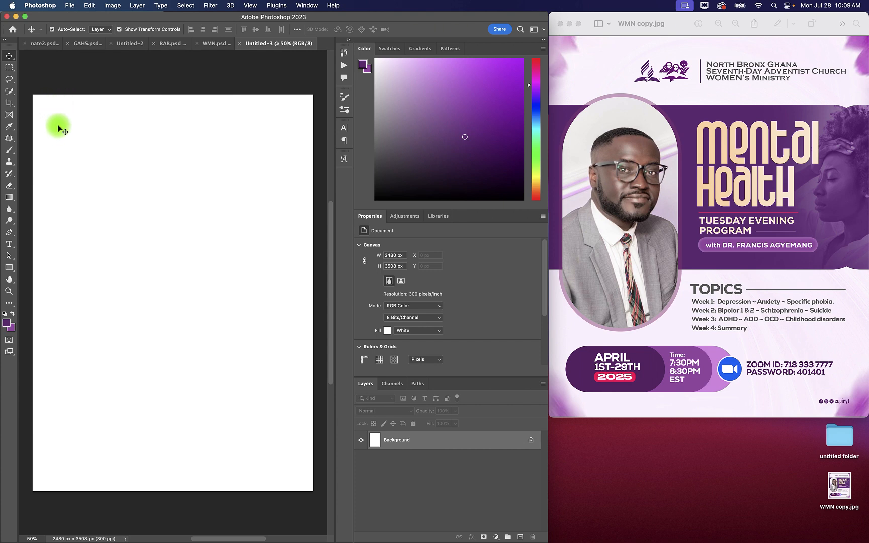
Step: Crop the canvas to the 4 : 5 (8 : 10) ratio and flatten the image into a Background layer
left_click(10, 103)
left_click(84, 29)
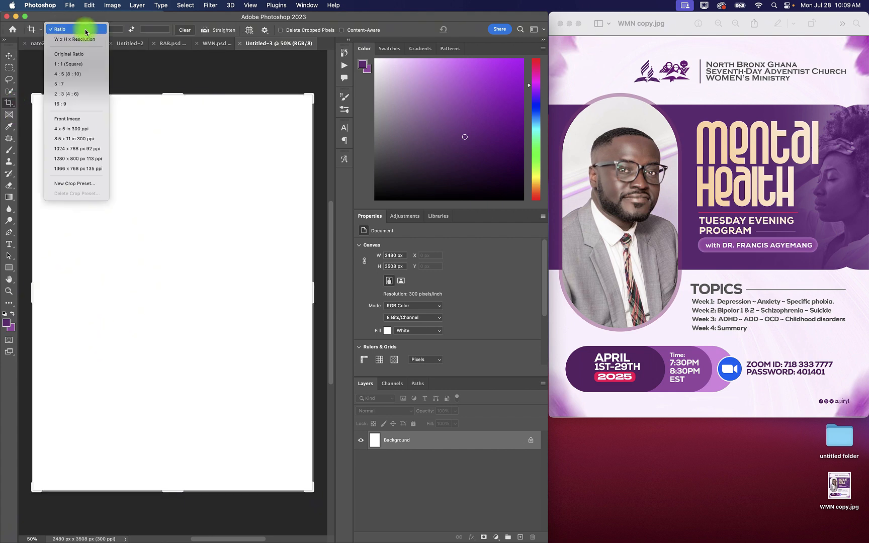
left_click(65, 75)
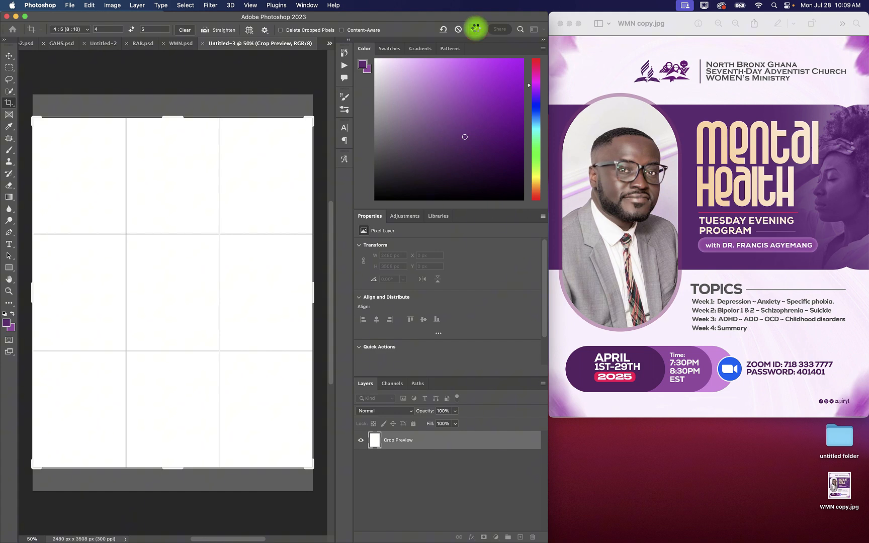
left_click(476, 29)
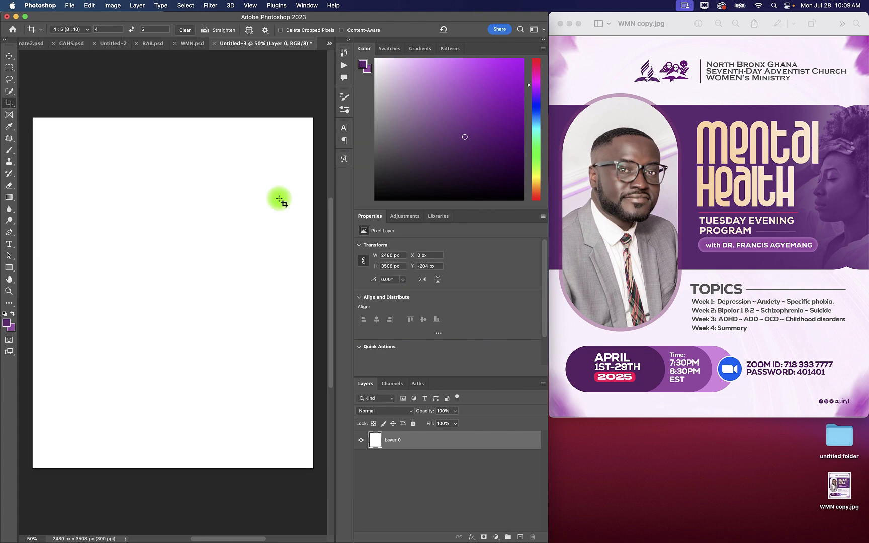
left_click(10, 55)
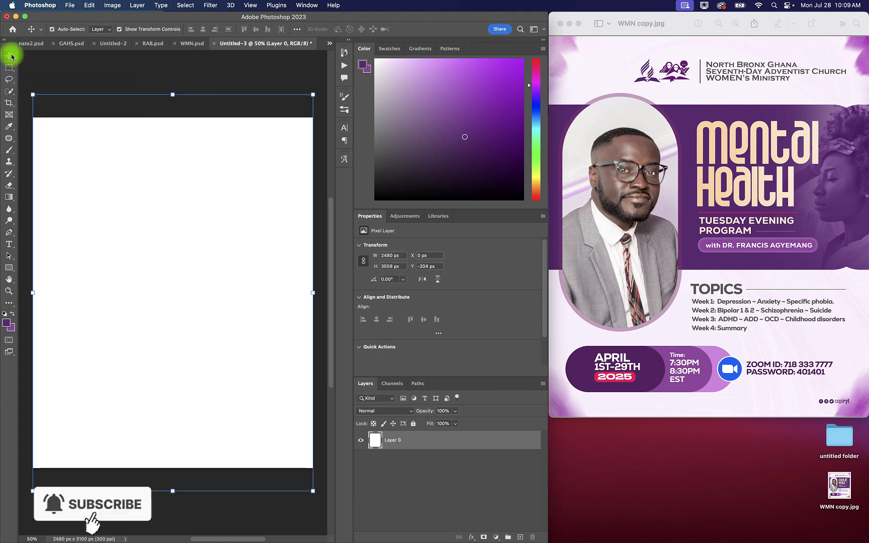
right_click(451, 445)
left_click(479, 417)
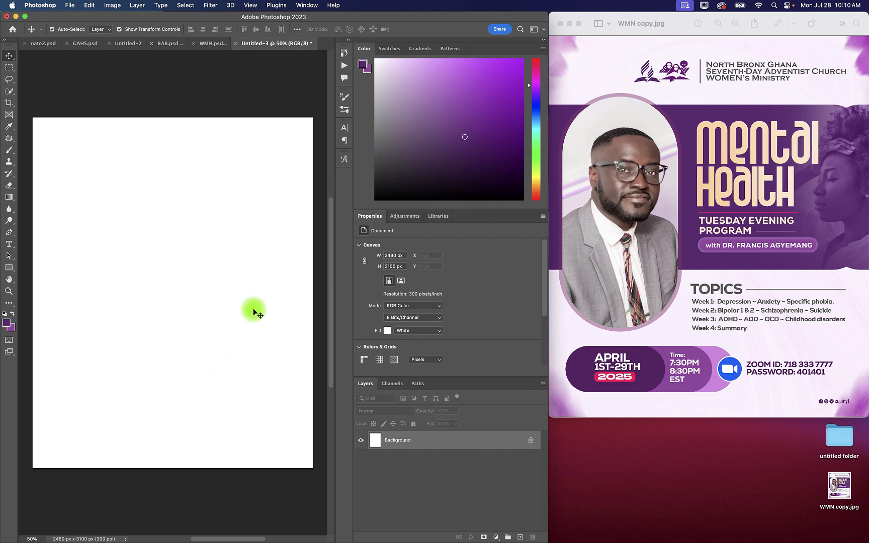
Step: Check the font of the church name heading in WMN.psd without replacing the missing font
left_click(213, 44)
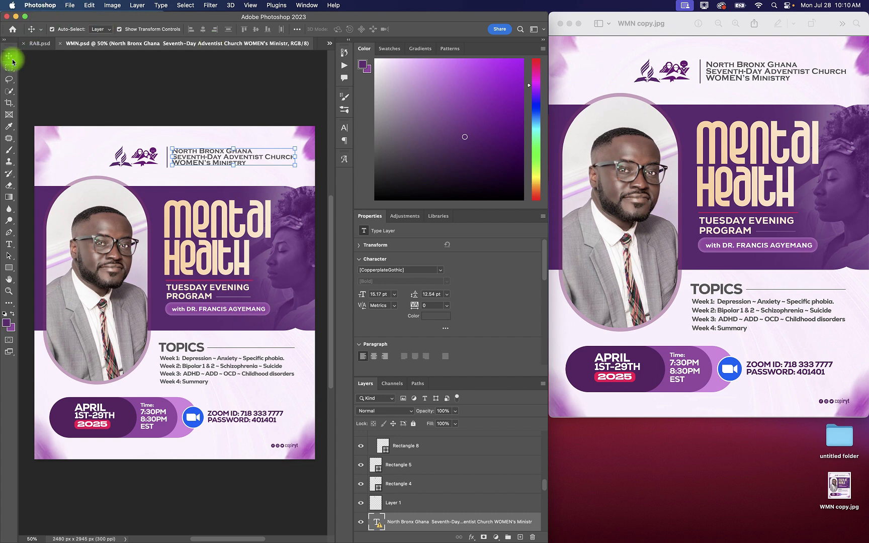
left_click(8, 244)
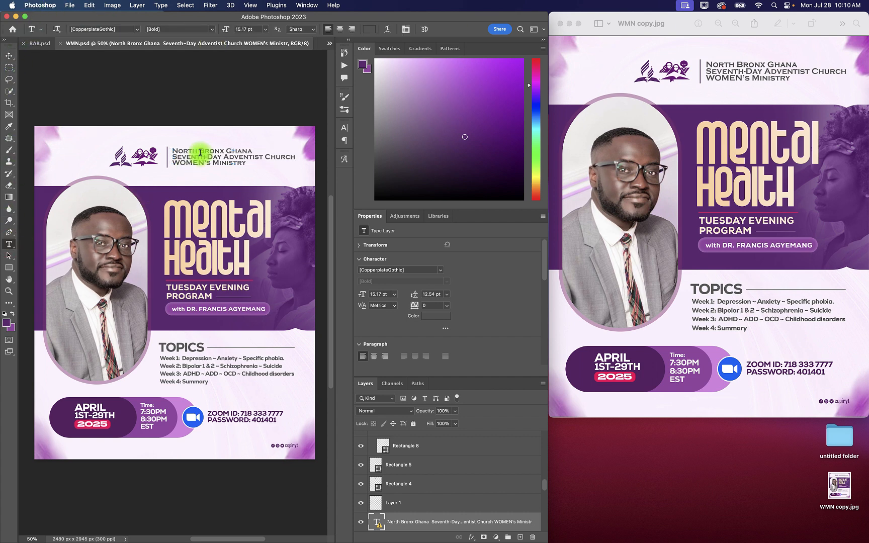
left_click(200, 152)
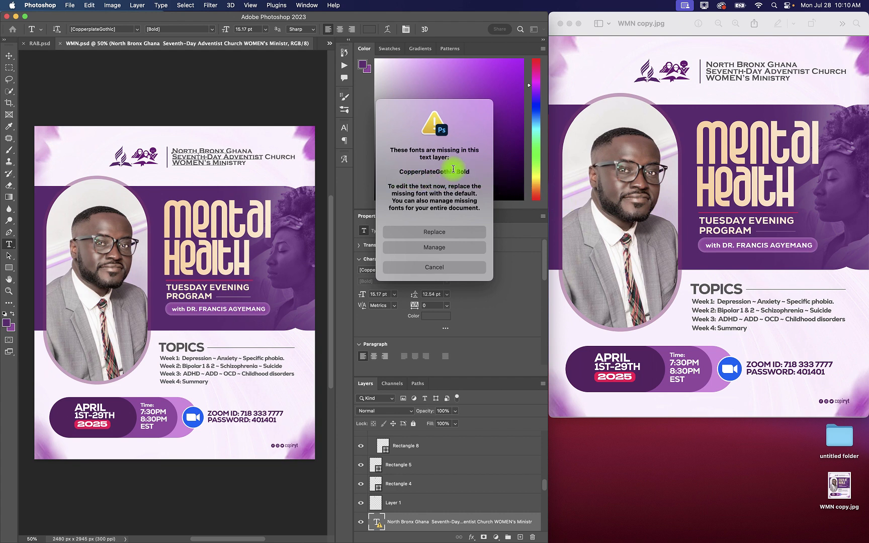
left_click(446, 268)
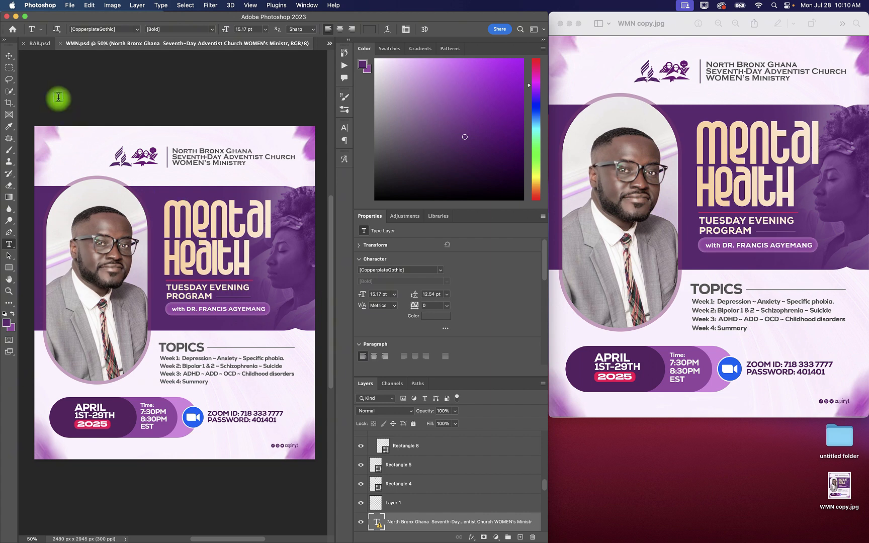
left_click(9, 55)
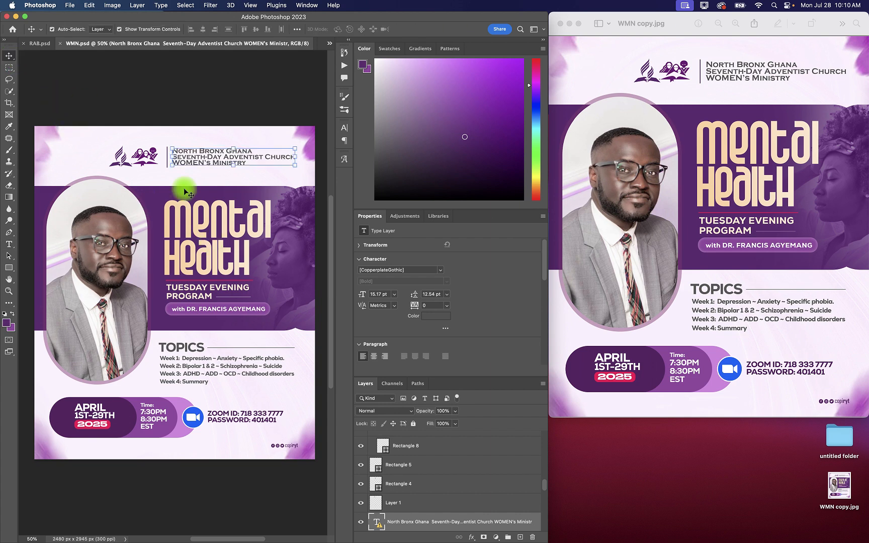
Step: Check the font of the "Mental" title text in WMN.psd and view its dafont page in Chrome
left_click(206, 221)
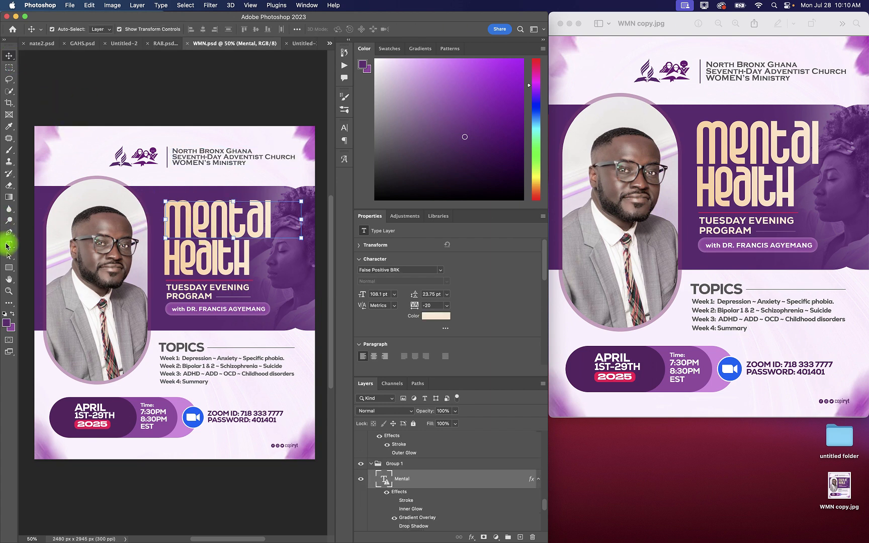
left_click(9, 244)
left_click(214, 217)
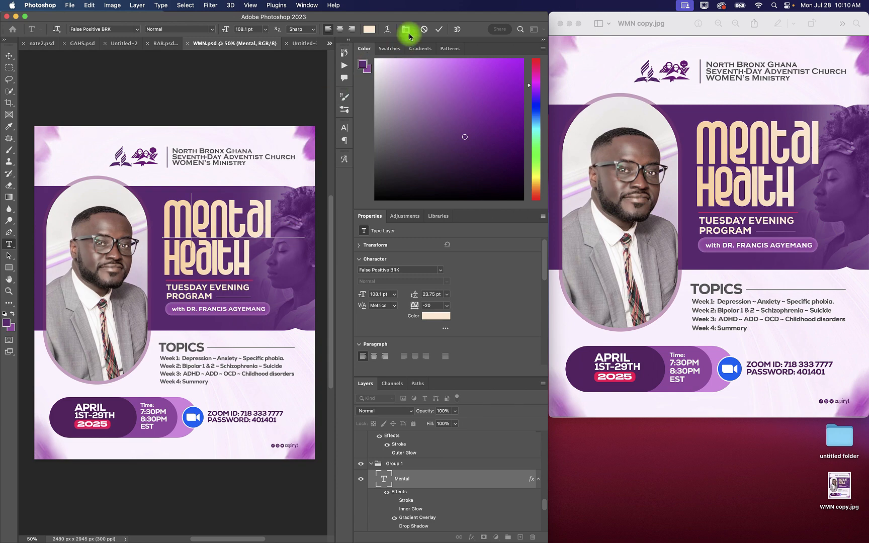
left_click(438, 29)
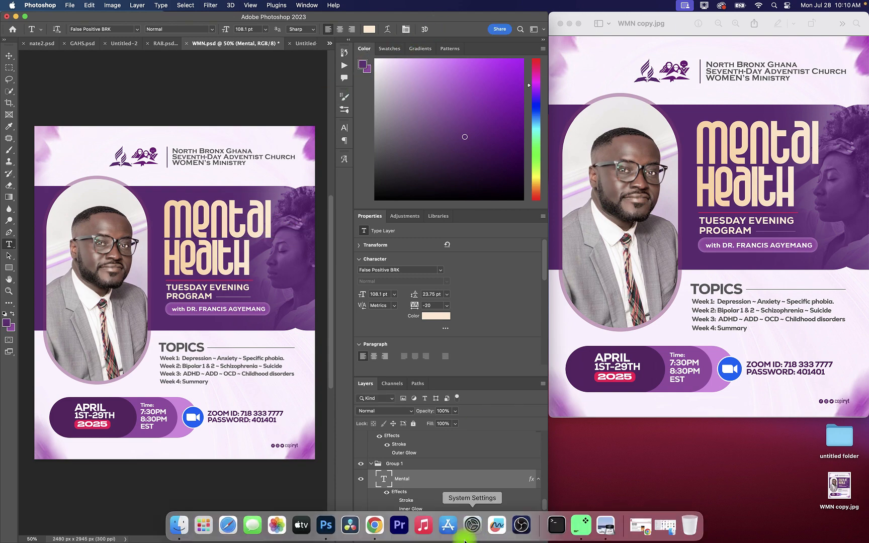
left_click(377, 526)
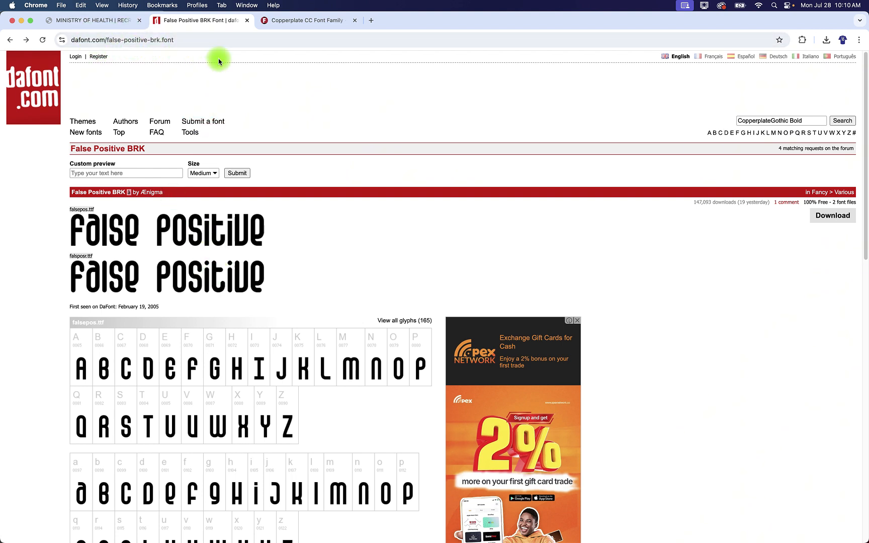
left_click(21, 20)
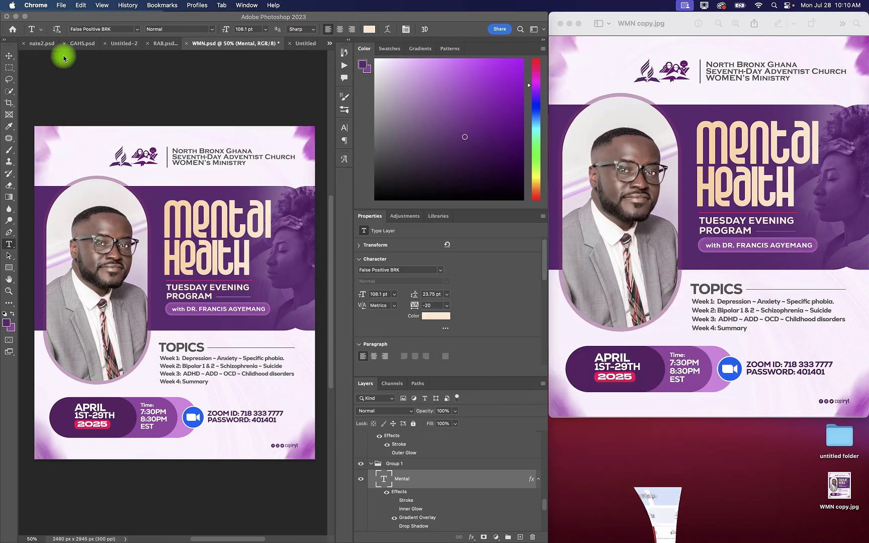
left_click(9, 56)
left_click(173, 229)
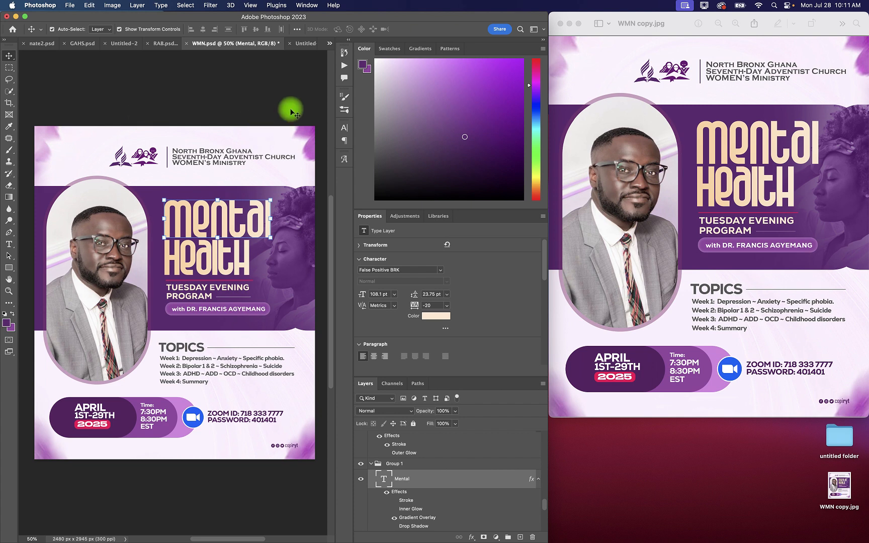
left_click(305, 47)
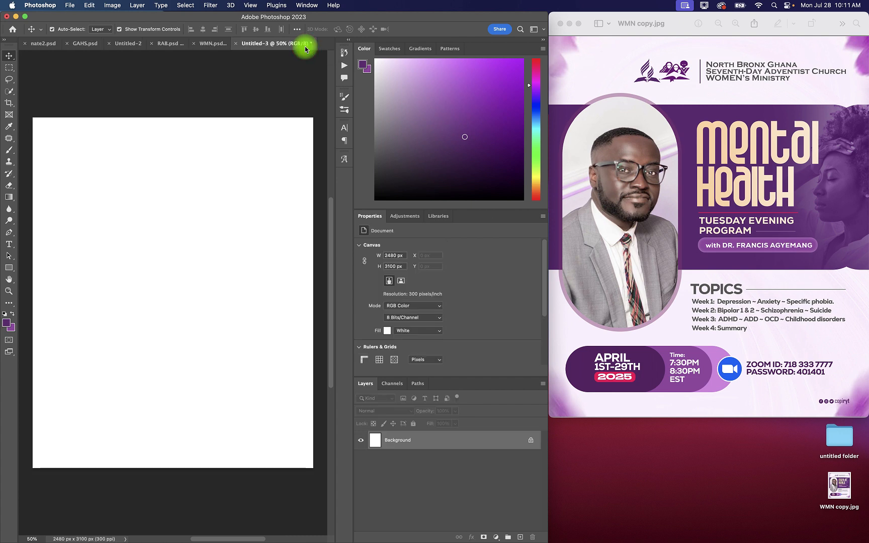
left_click(206, 48)
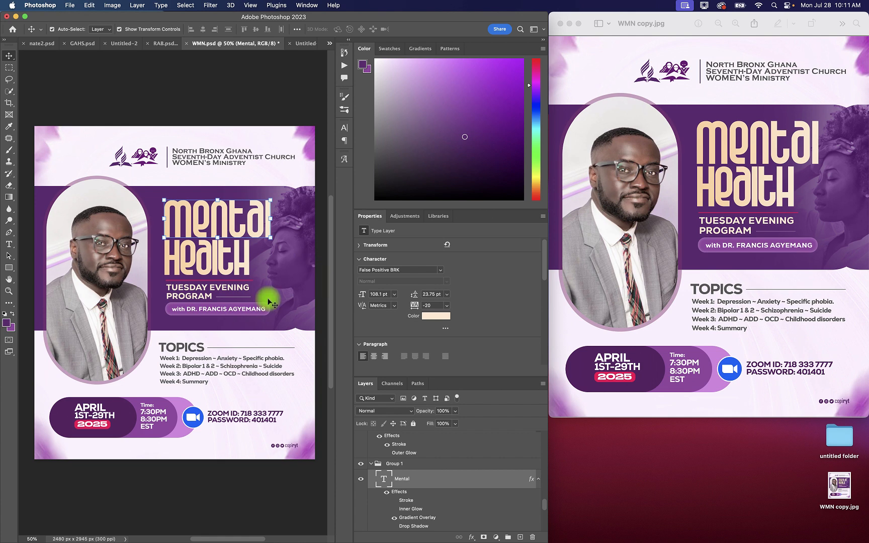
left_click(305, 43)
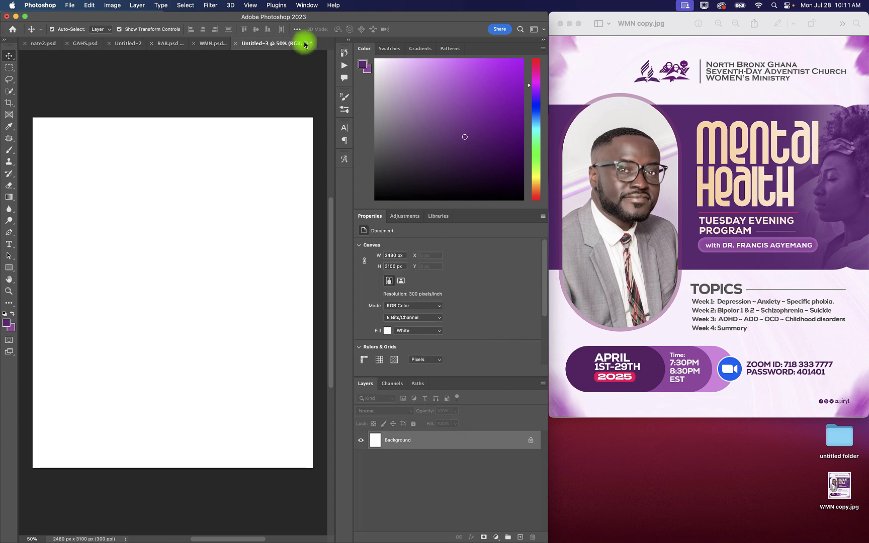
left_click(211, 43)
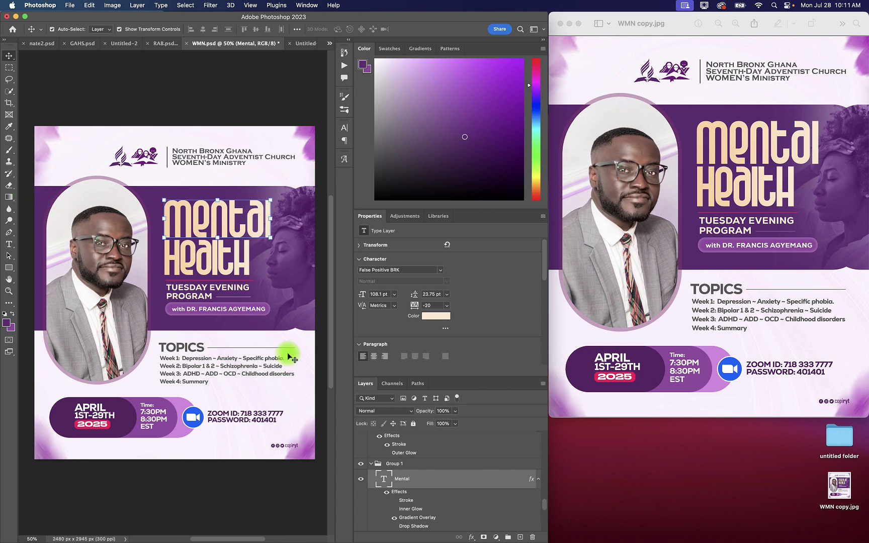
Step: In Untitled-3, draw a rectangle about 2553 x 1305 px across the middle of the canvas, filled with purple #602d72
left_click(307, 47)
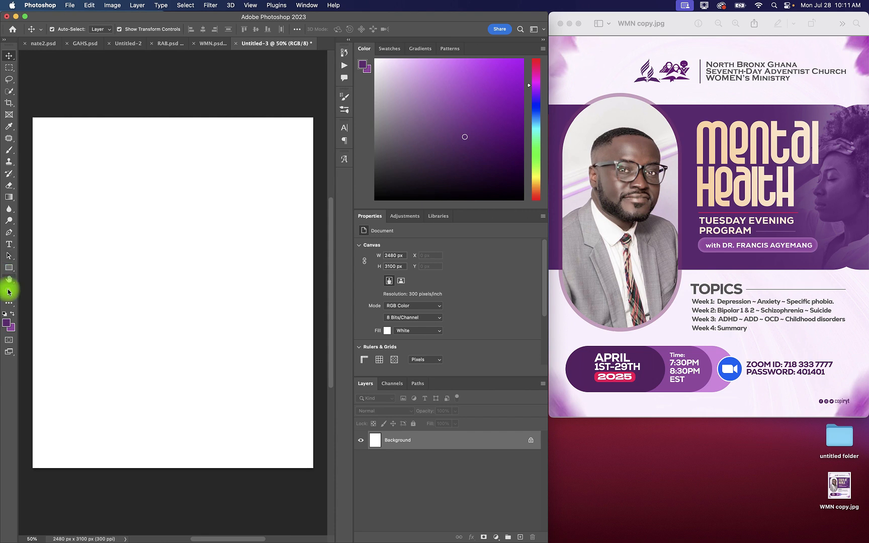
left_click(10, 268)
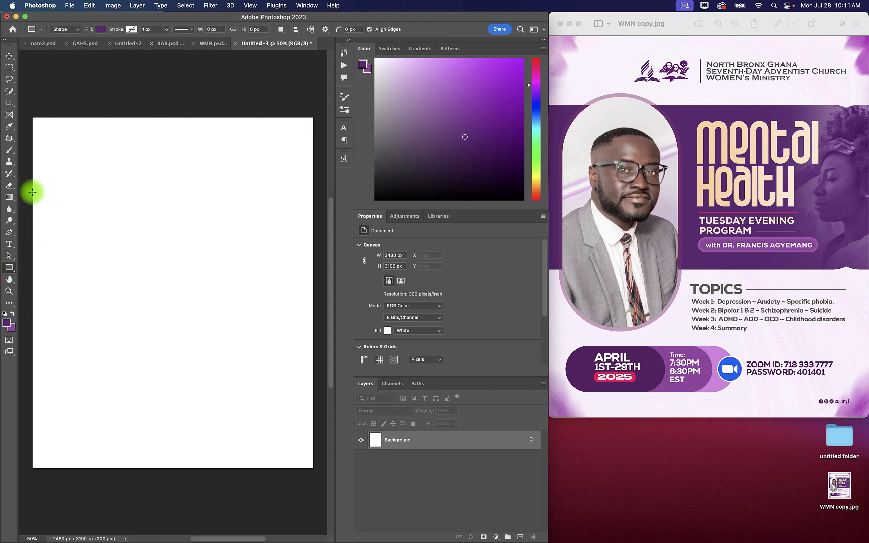
left_click_drag(30, 200, 313, 334)
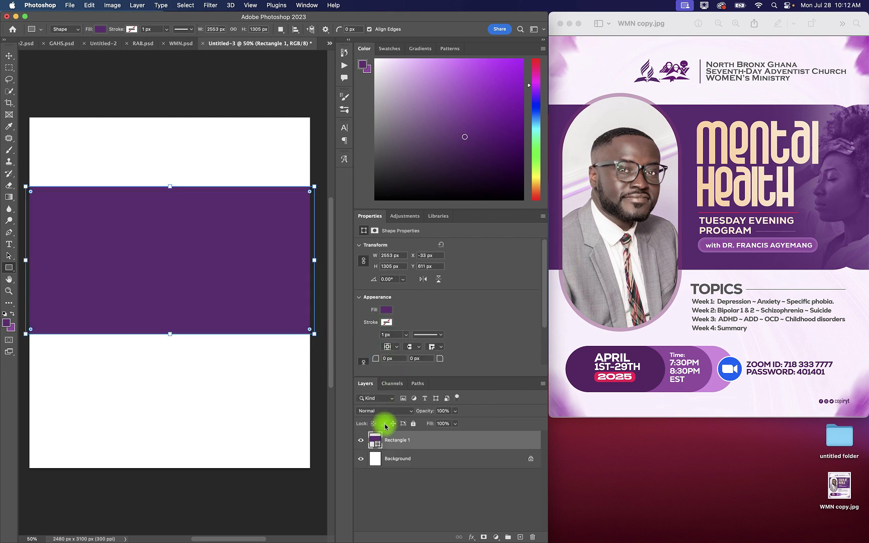
double_click(378, 444)
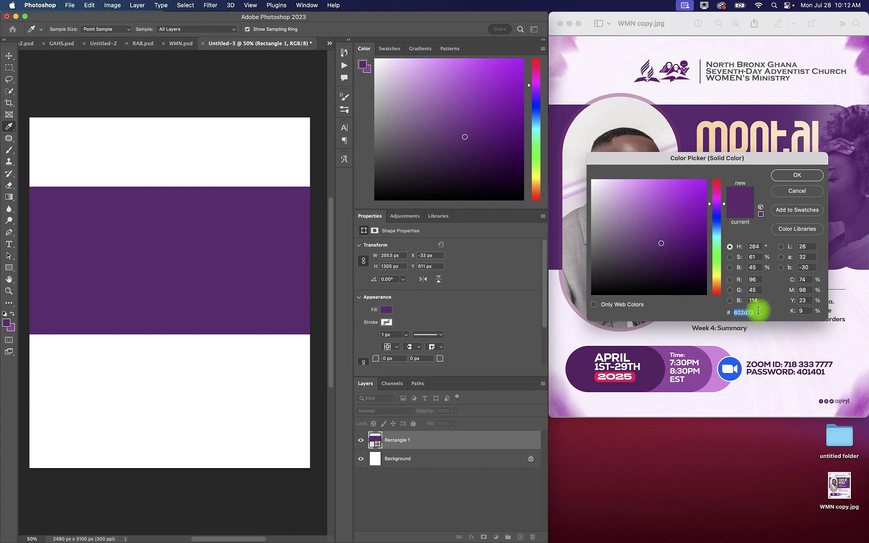
left_click_drag(739, 313, 780, 316)
left_click(799, 175)
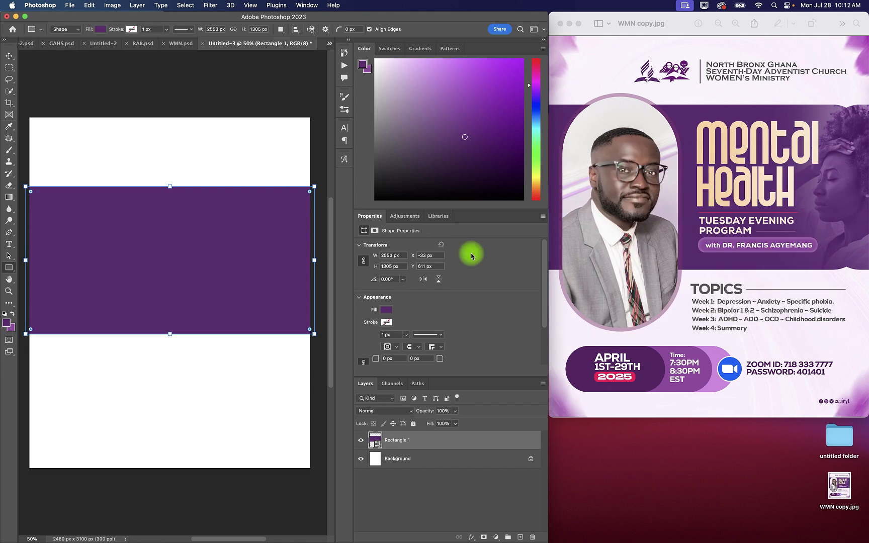
Step: Move the purple rectangle partly off the canvas's left edge, to about X -583 px, and round its corners to about 243 px
left_click(9, 56)
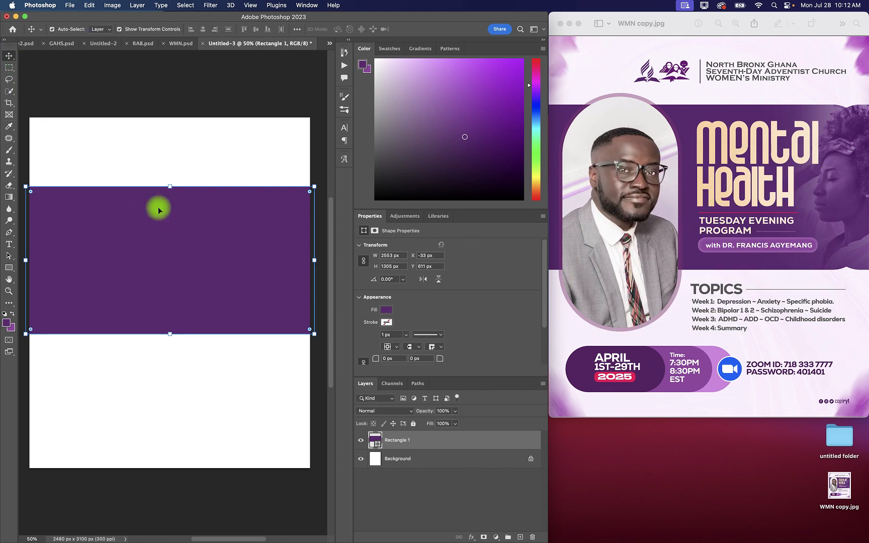
left_click_drag(196, 229, 137, 226)
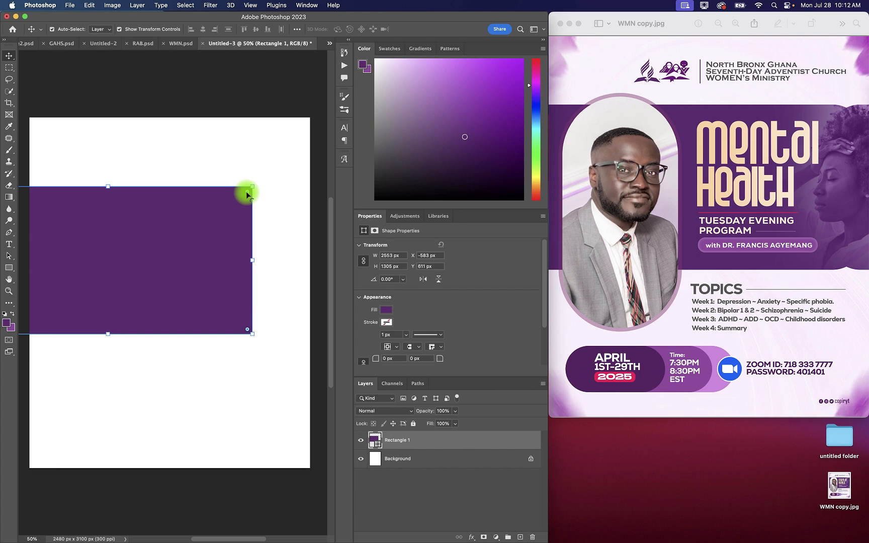
left_click_drag(246, 191, 221, 191)
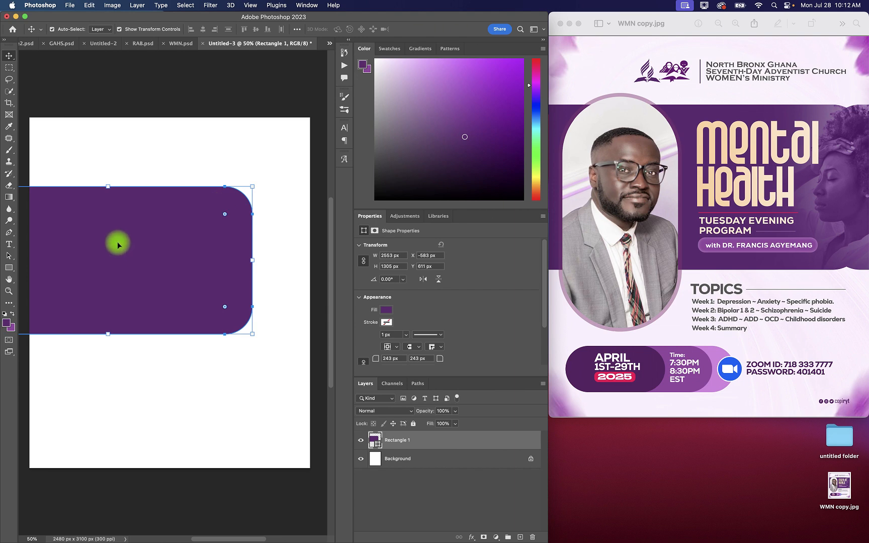
key("alt")
left_click_drag(111, 244, 257, 234)
key("super+z")
key("super+z")
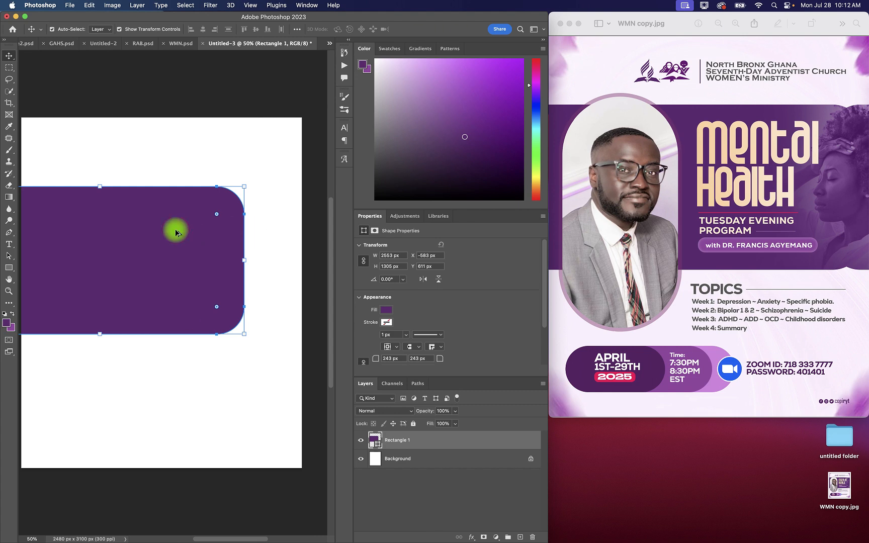
Step: Duplicate the purple rectangle flush against its right edge, and shift both rectangles right until the copy starts at about X 2181 px
left_click_drag(68, 231, 269, 239)
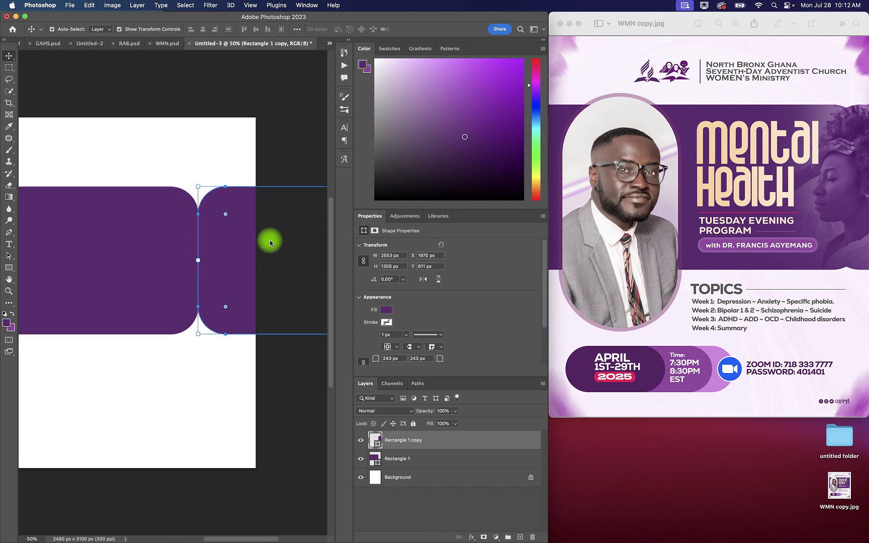
left_click(303, 414)
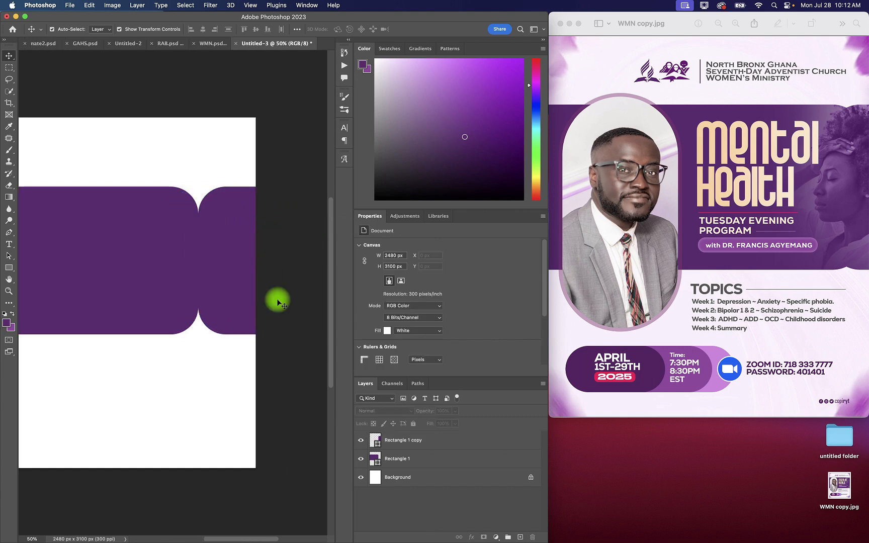
left_click(243, 260)
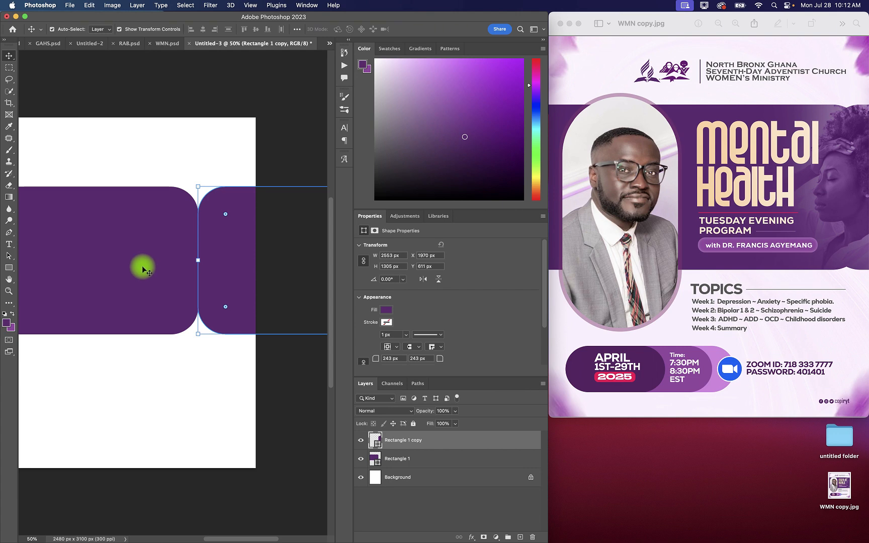
left_click_drag(142, 266, 120, 256)
left_click(297, 130)
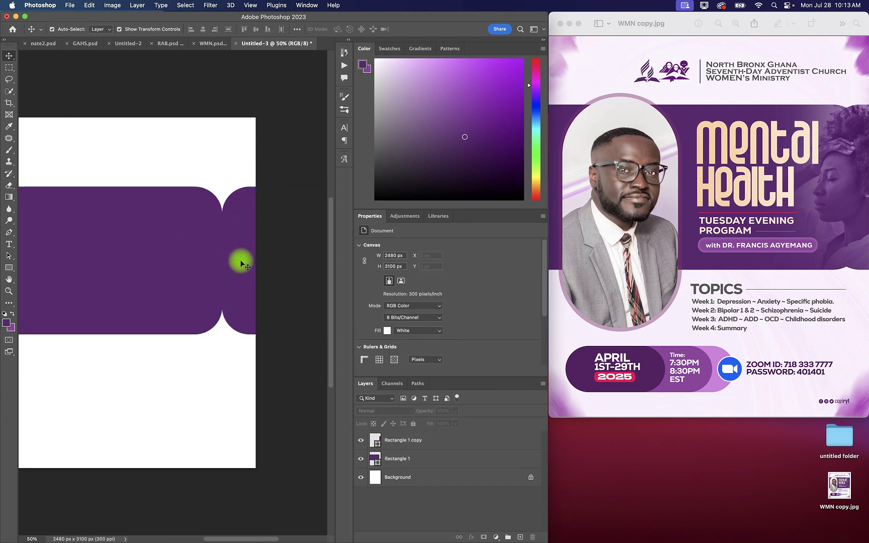
Step: Reduce the corner radius to about 140 px on the rectangle copy and about 142 px on the original rectangle
left_click(238, 220)
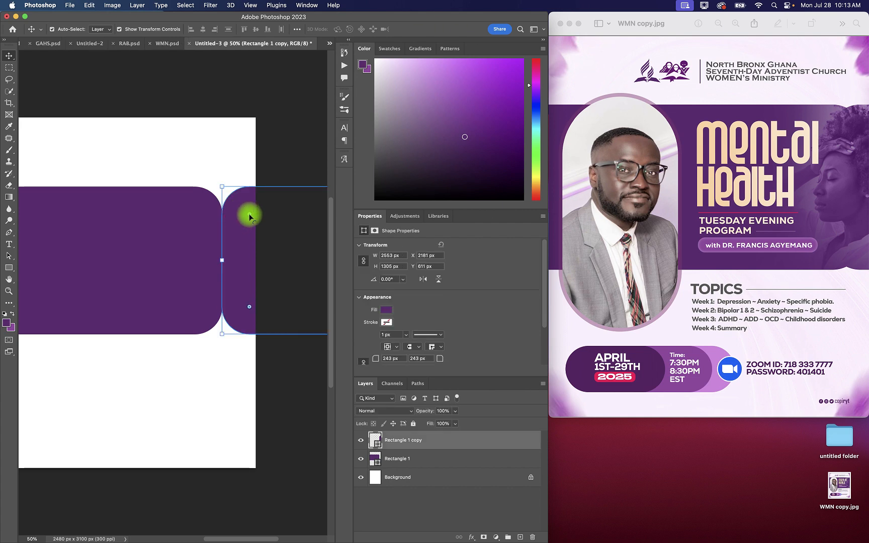
left_click_drag(249, 217, 240, 207)
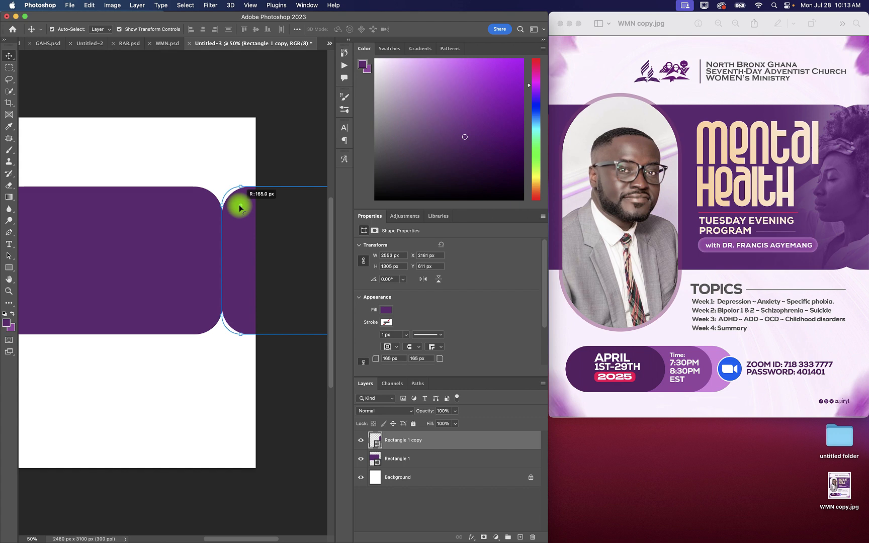
left_click_drag(239, 207, 211, 202)
left_click(192, 228)
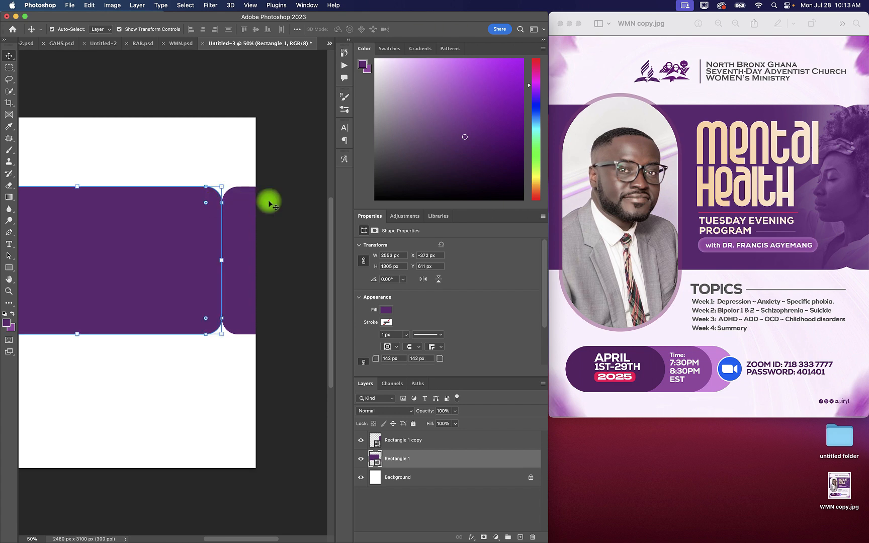
Step: Delete the rectangle copy at the canvas's right edge
left_click(291, 203)
left_click(225, 235)
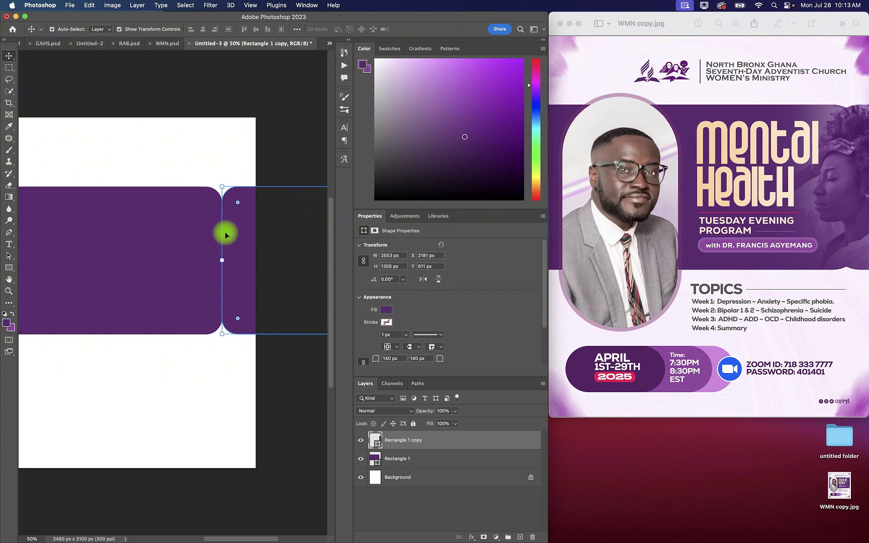
key("Delete")
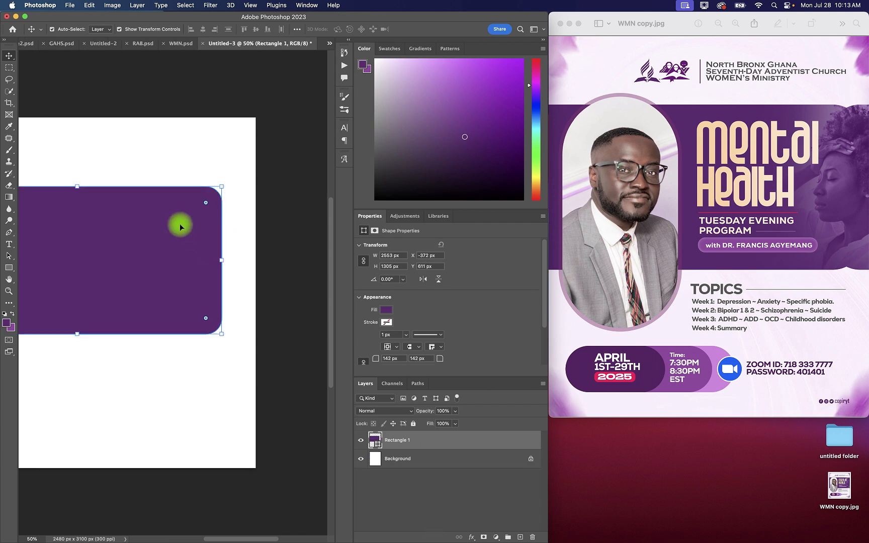
Step: Move the purple rectangle left to about X -919 px and duplicate it flush against its right edge, at about X 1634 px
left_click_drag(180, 226, 115, 227)
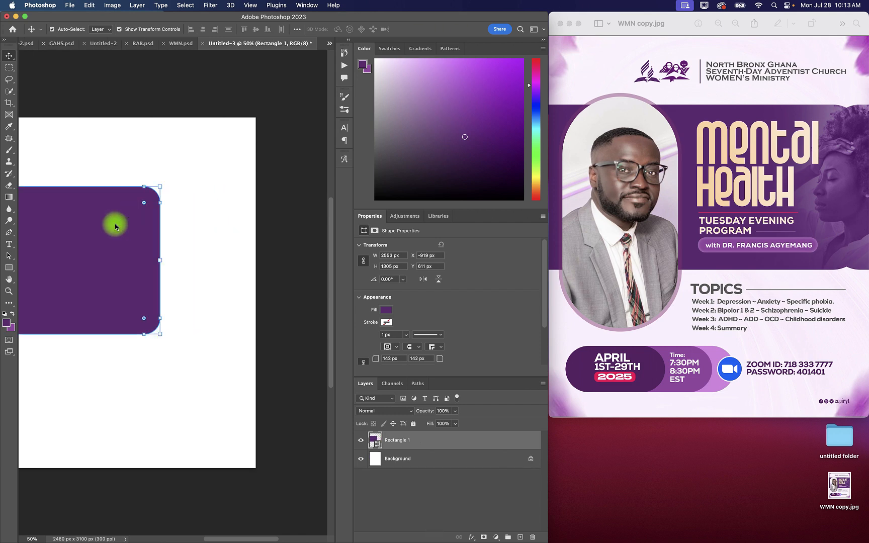
left_click_drag(61, 228, 286, 223)
left_click_drag(221, 221, 263, 223)
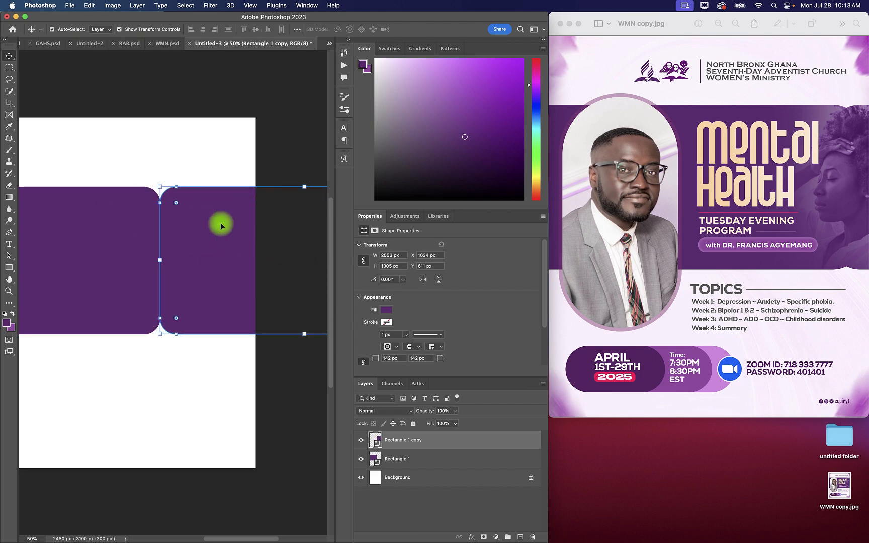
Step: Shift both purple rectangles right together until only the copy's rounded left end remains inside the canvas
left_click(106, 243, "shift")
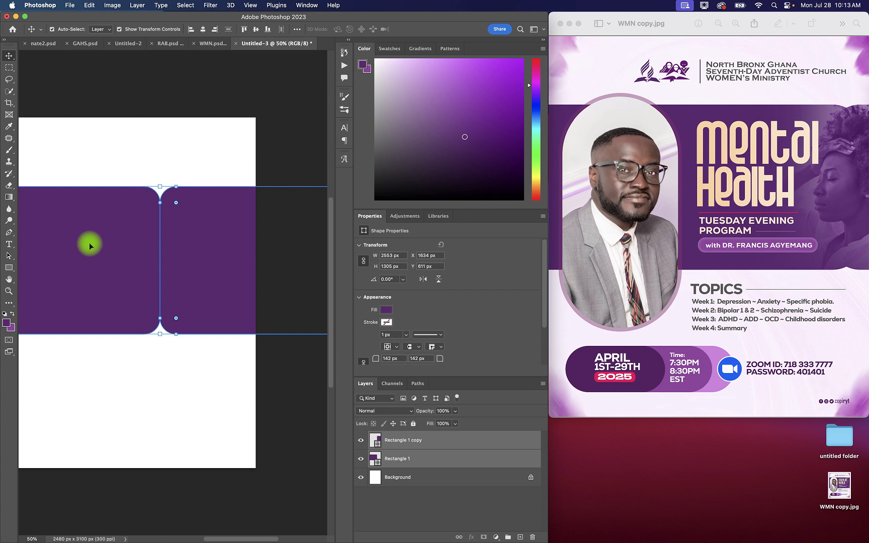
left_click_drag(89, 245, 175, 245)
left_click(290, 124)
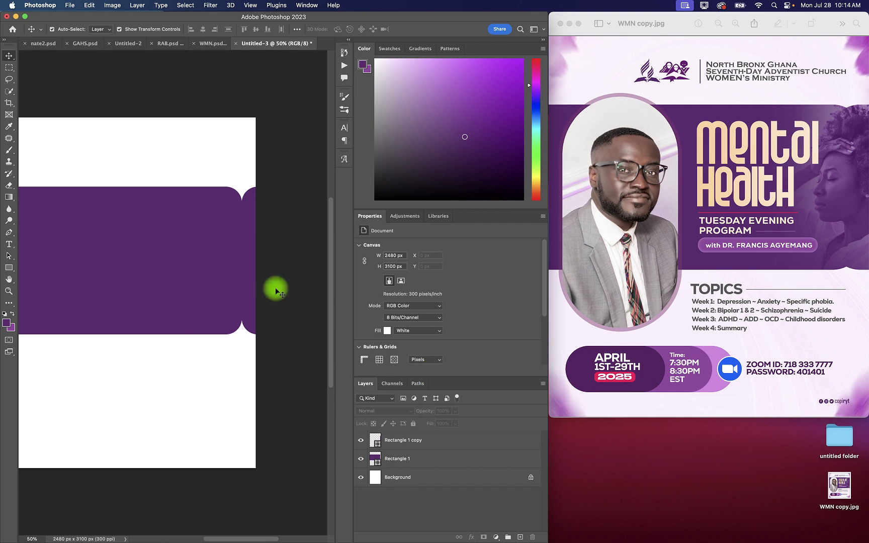
Step: Start a text line in the white area above the purple band and set its colour to dark gray #363636
key("super+minus")
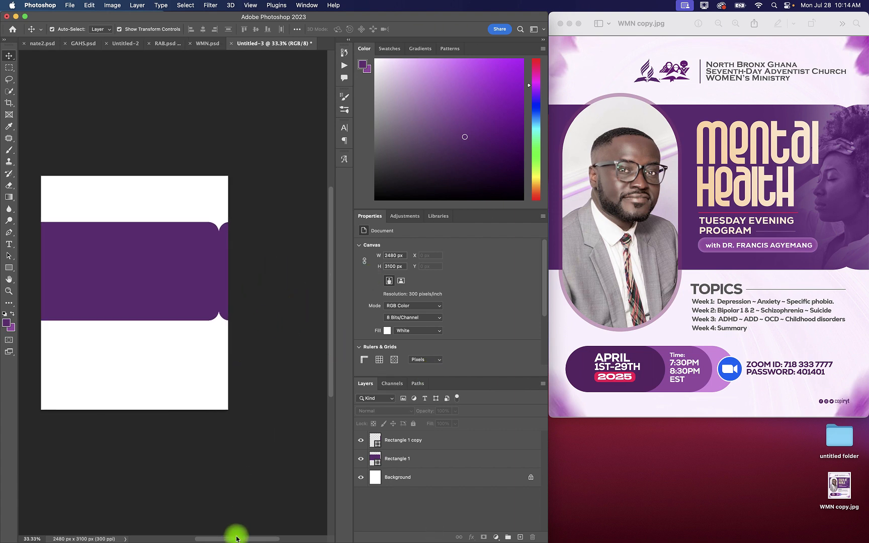
left_click_drag(236, 539, 218, 538)
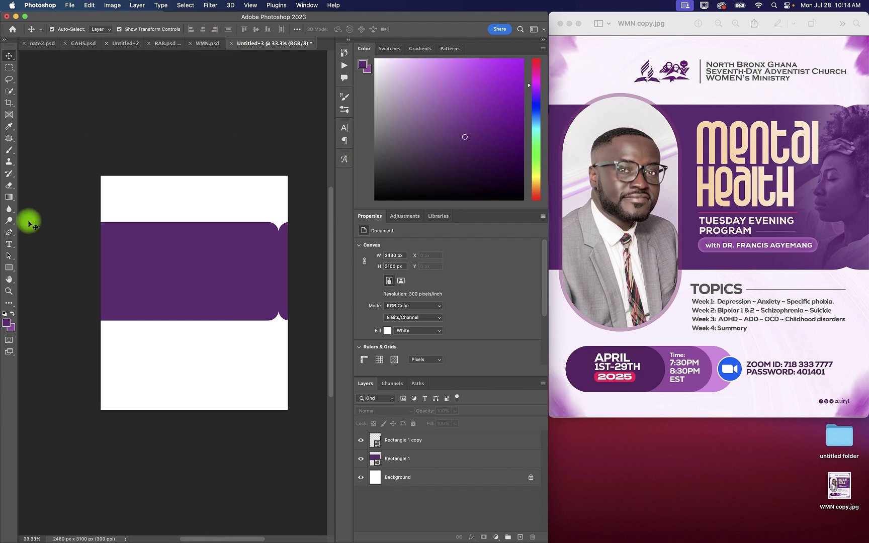
left_click(9, 244)
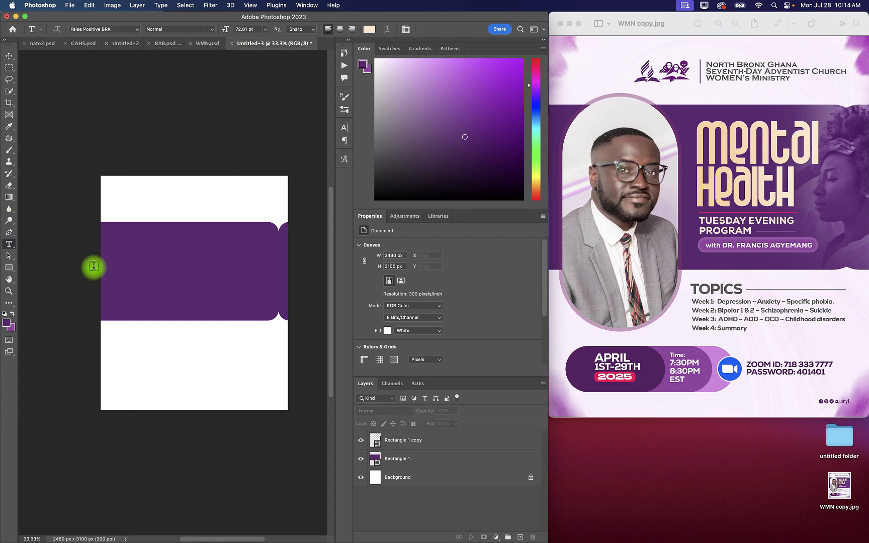
left_click(184, 200)
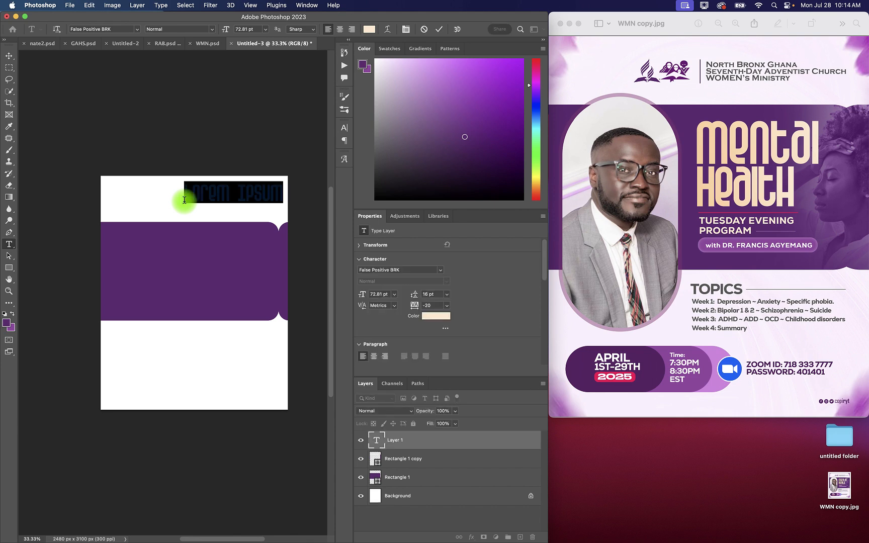
left_click(367, 33)
left_click(601, 292)
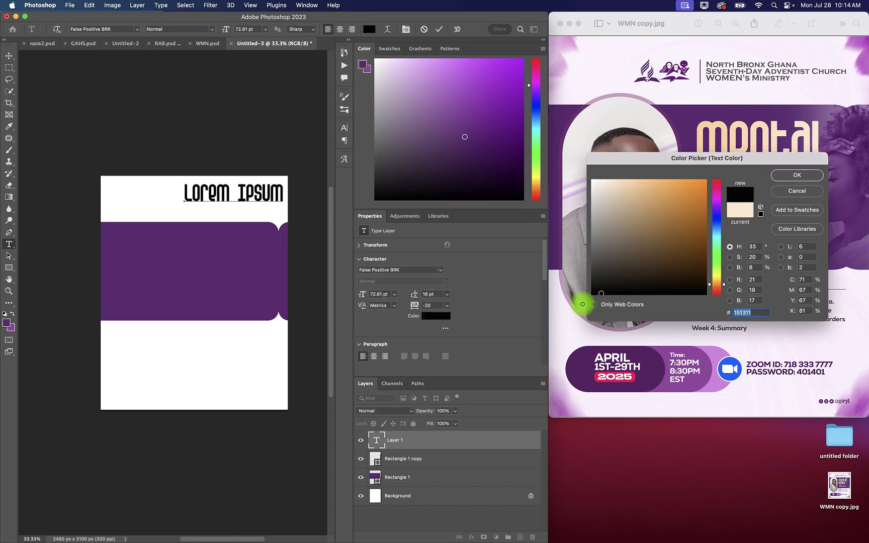
left_click_drag(586, 274, 583, 270)
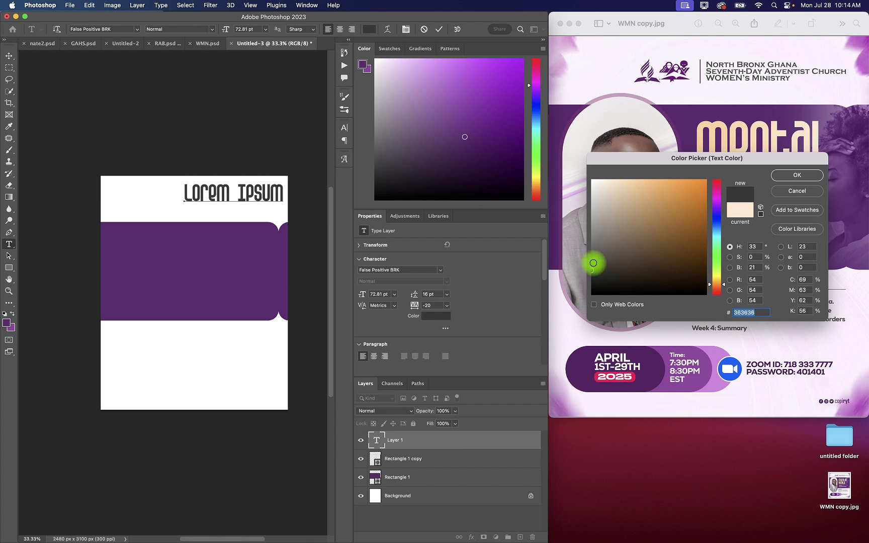
left_click(799, 175)
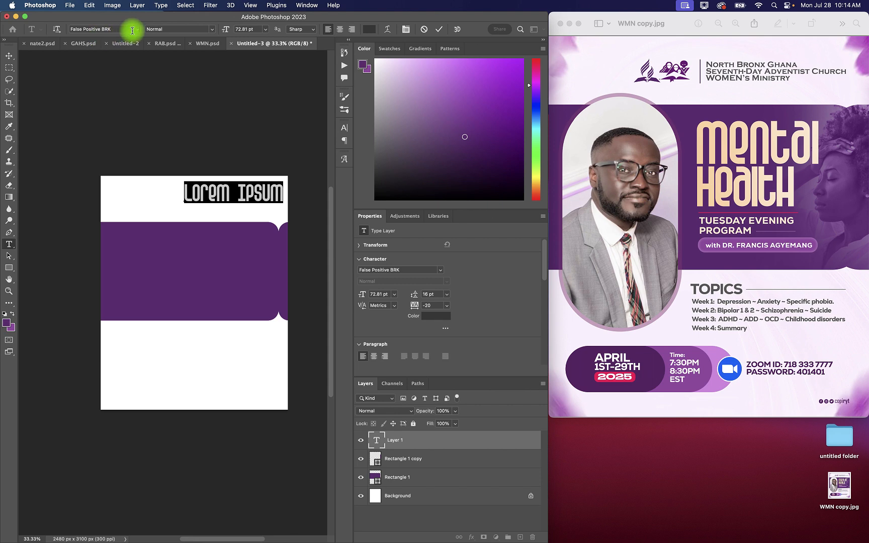
Step: Set the new text's font to Copperplate Regular and its size to 31 pt
left_click(138, 30)
type("co")
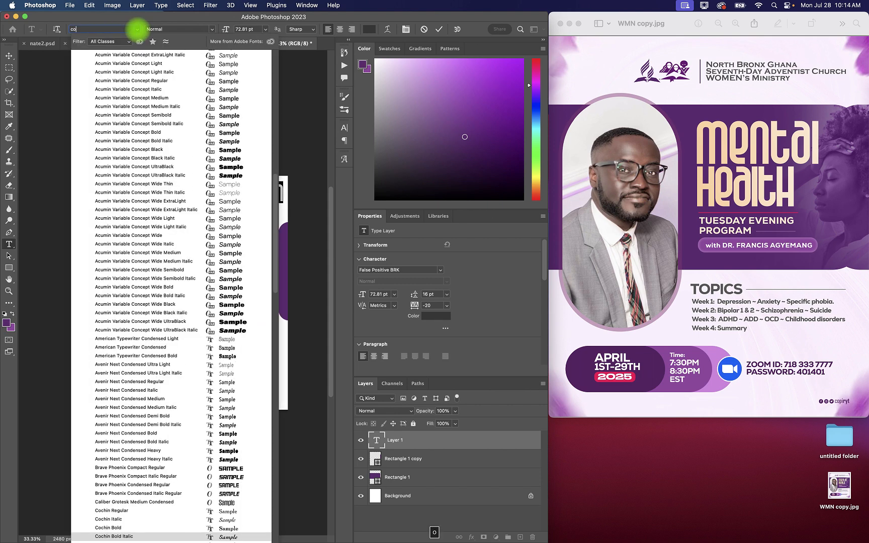
type("pperplate")
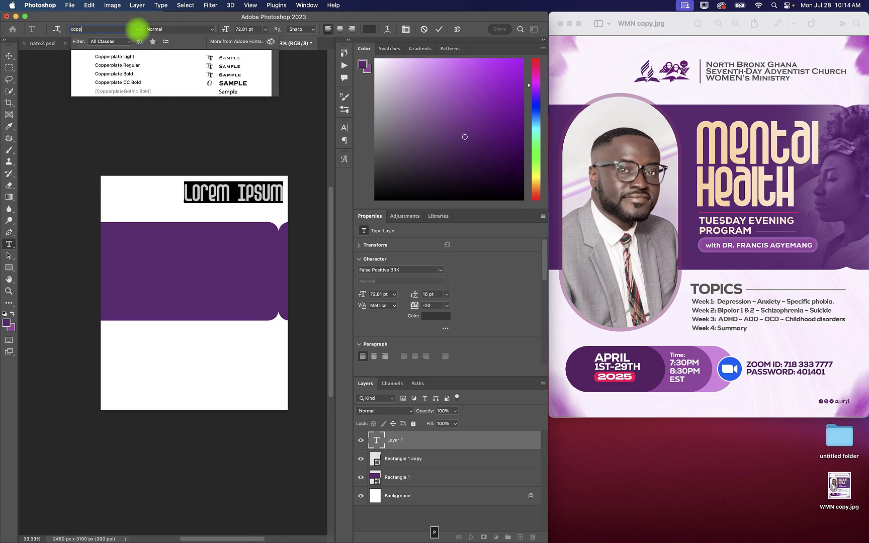
left_click(126, 71)
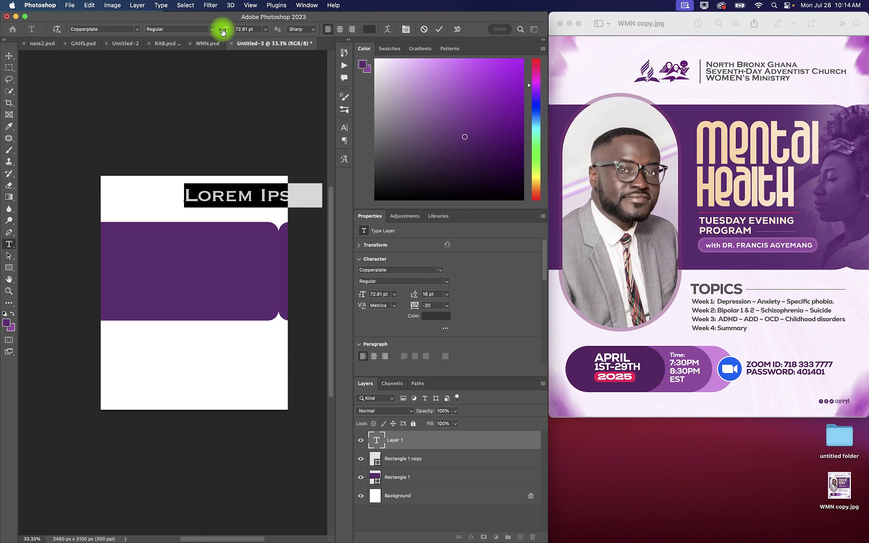
left_click_drag(222, 33, 204, 29)
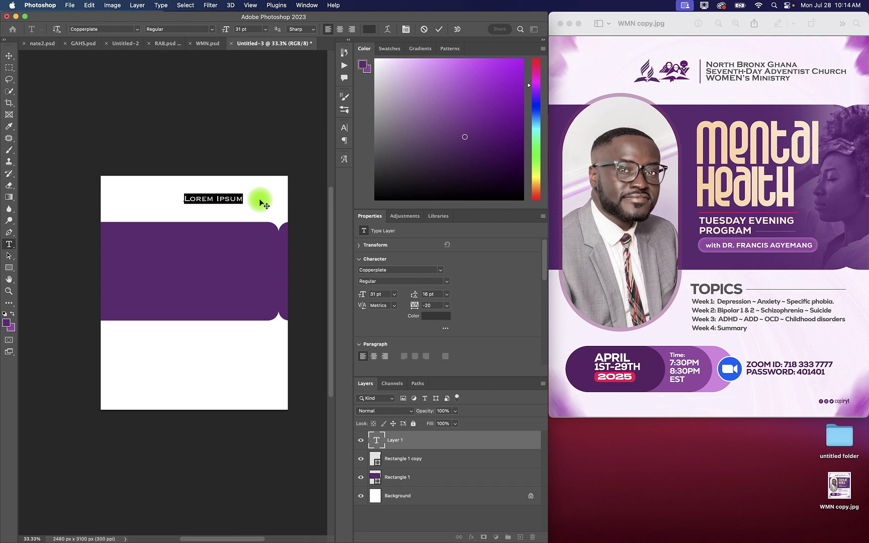
Step: Enter "North Bronx Ghana" as the first line of the church heading and set its size to 24 pt
type("Nor")
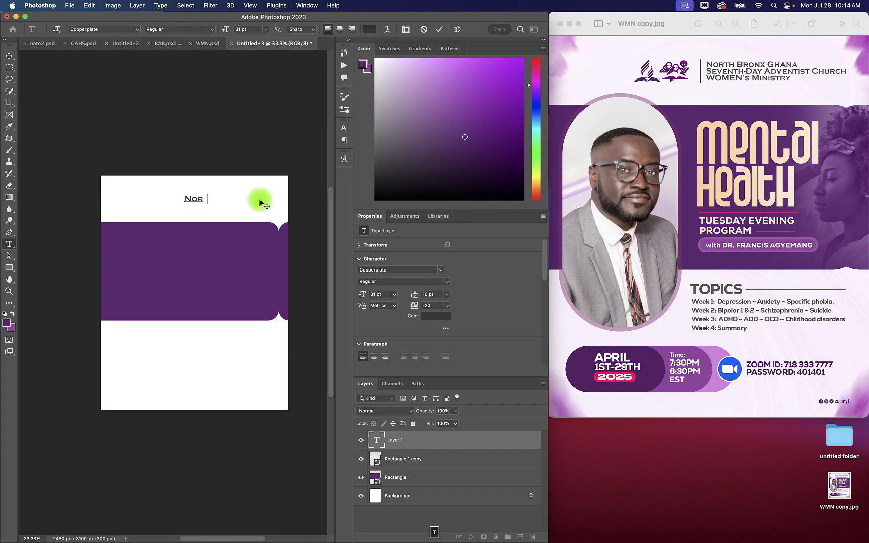
type("th Bronx Ghana")
key("super+a")
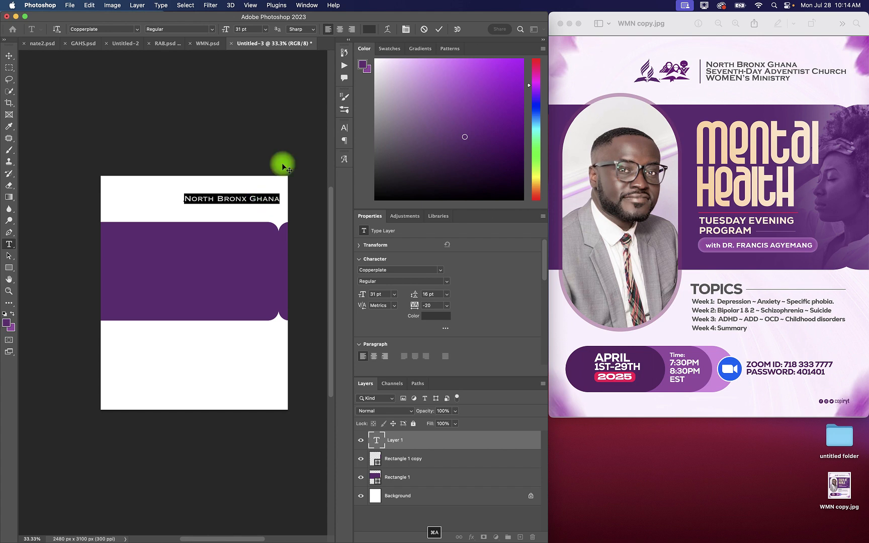
left_click_drag(228, 29, 226, 30)
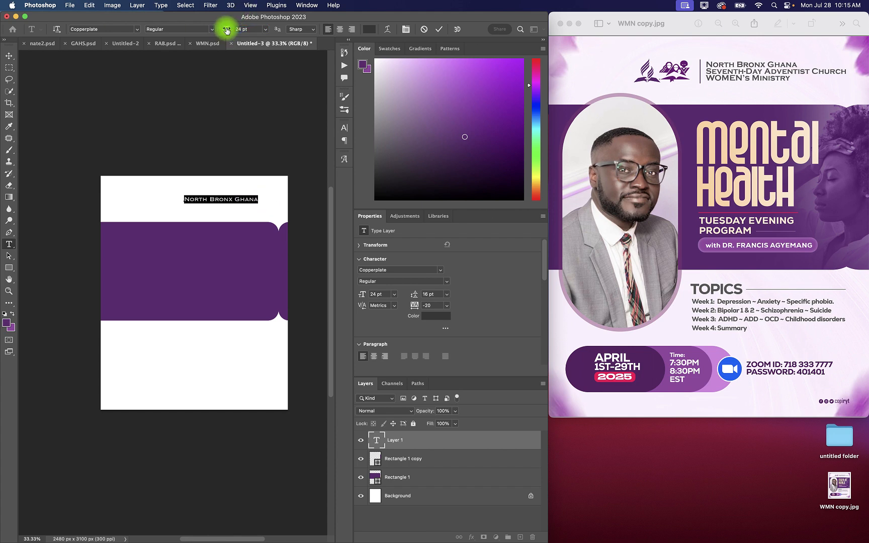
Step: Add "Seventh-Day Adventist Church" as the second line of the church heading
left_click(257, 199)
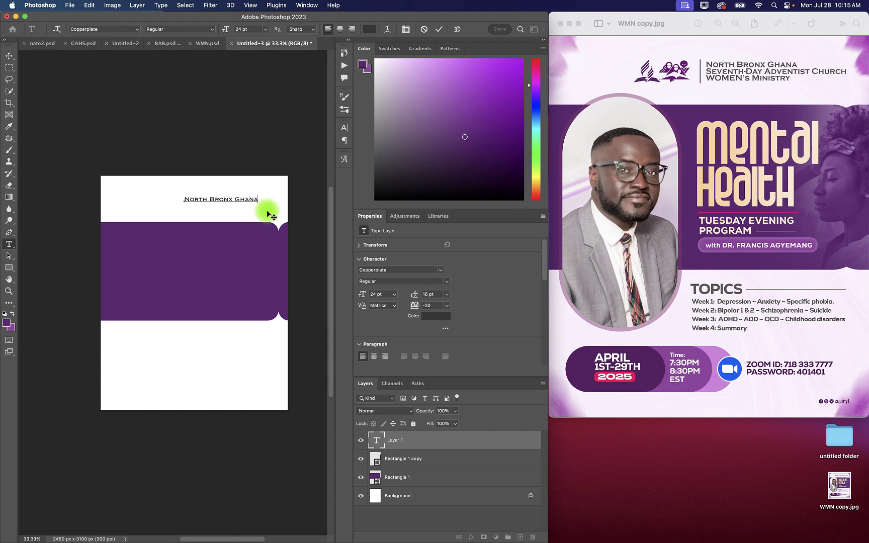
key("Return")
type("S")
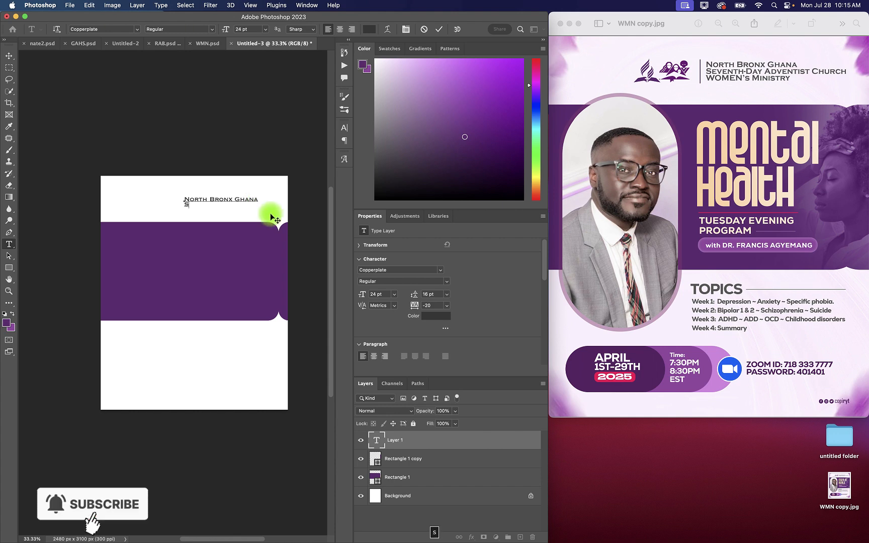
type("EVEN")
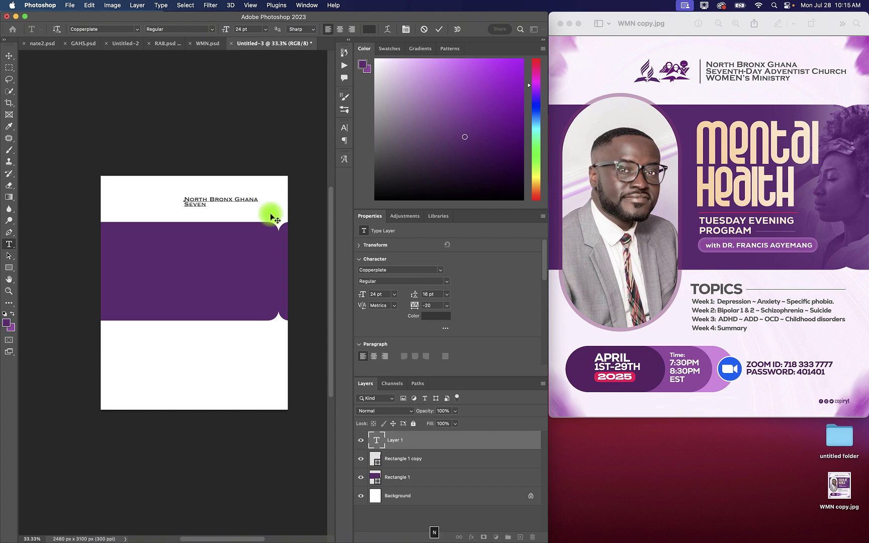
type("TH ")
type("DAY ADVENTIST ")
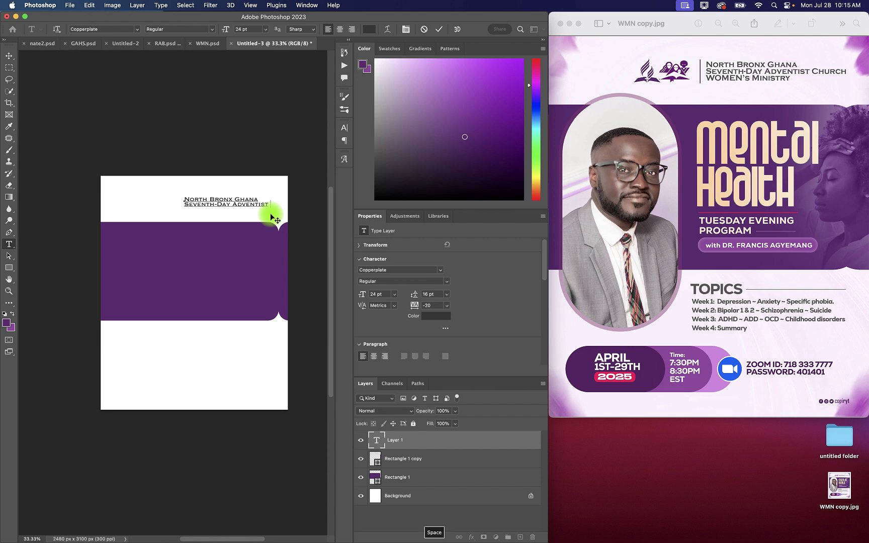
type("C")
key("BackSpace")
type("Church")
Step: Add "WOMEN'S Ministry" as the third line of the church heading
key("Return")
type("WOMEN'S")
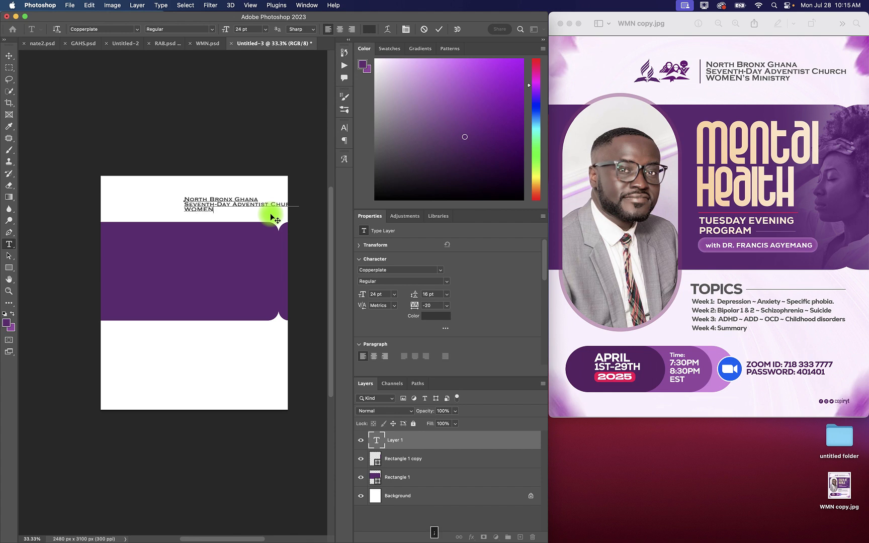
key("BackSpace")
type("S MINISTRY")
Step: Change all three lines of the church heading to Copperplate Bold and finish editing the text
key("super+a")
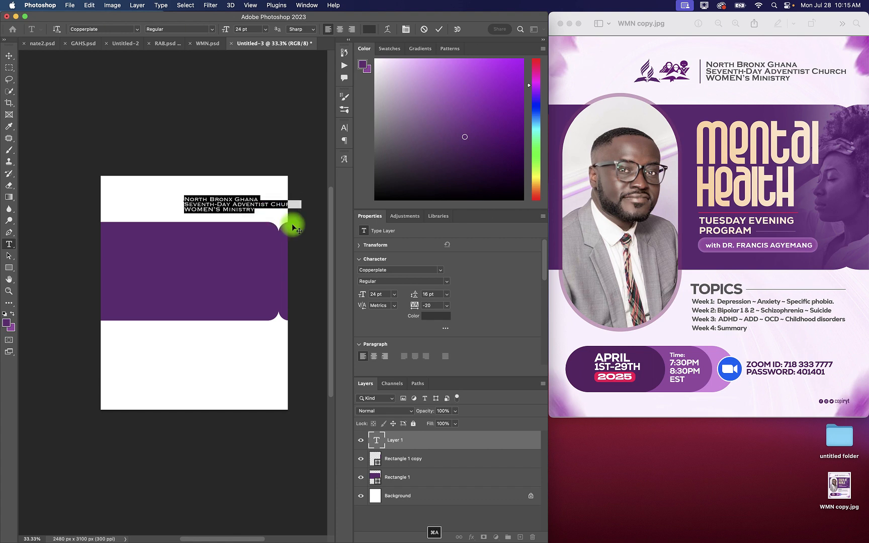
left_click(212, 32)
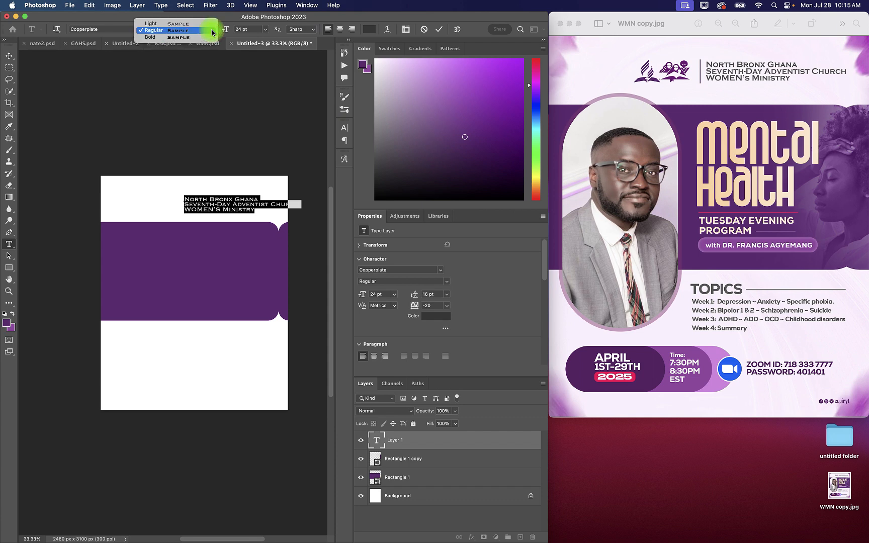
left_click(186, 39)
left_click(9, 55)
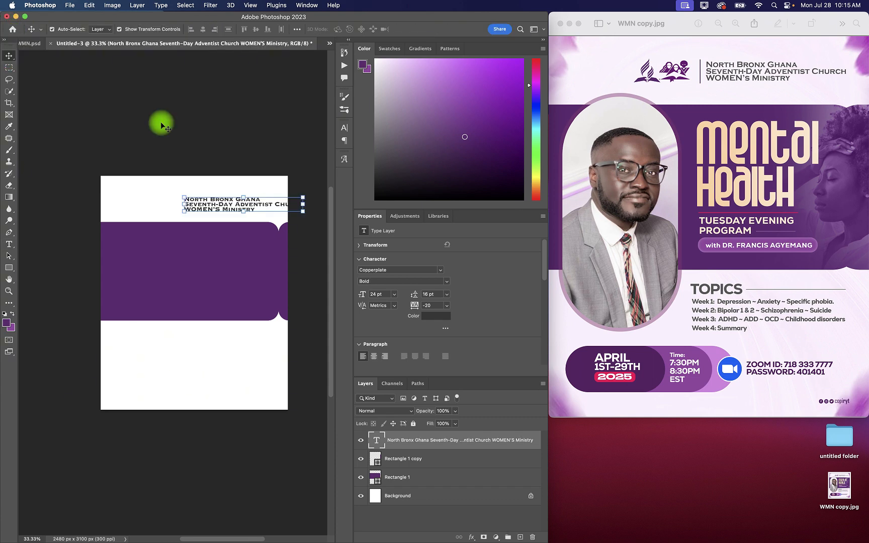
Step: Scale the church heading down to about 79% so it fits inside the page, and place it just above the purple band
left_click_drag(305, 204, 279, 201)
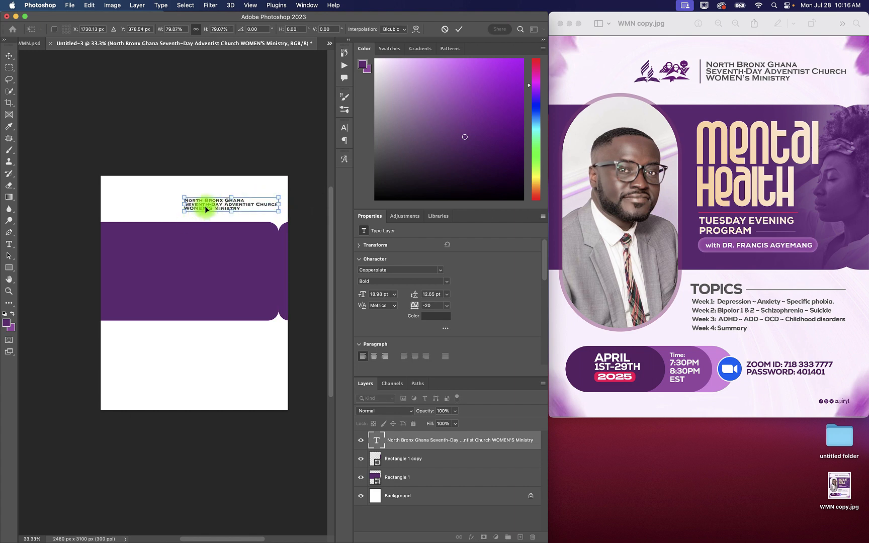
left_click_drag(206, 206, 208, 205)
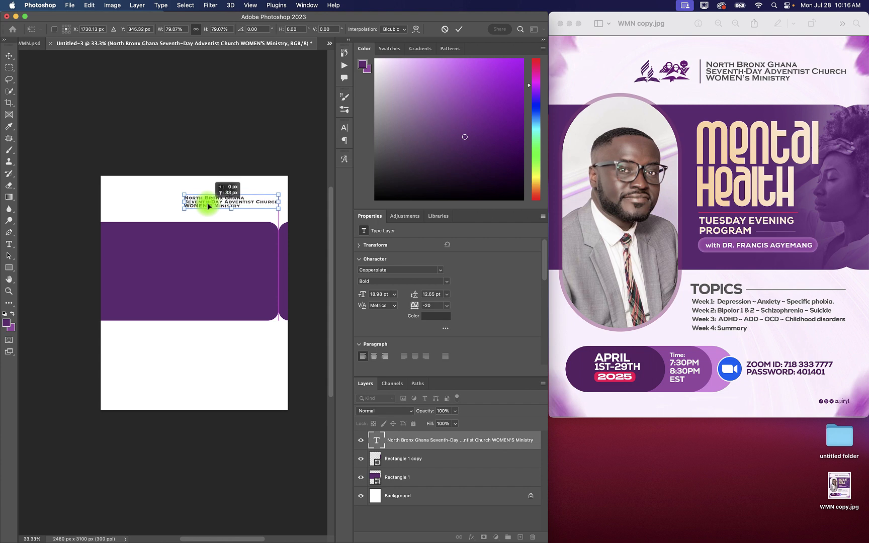
left_click_drag(207, 203, 207, 204)
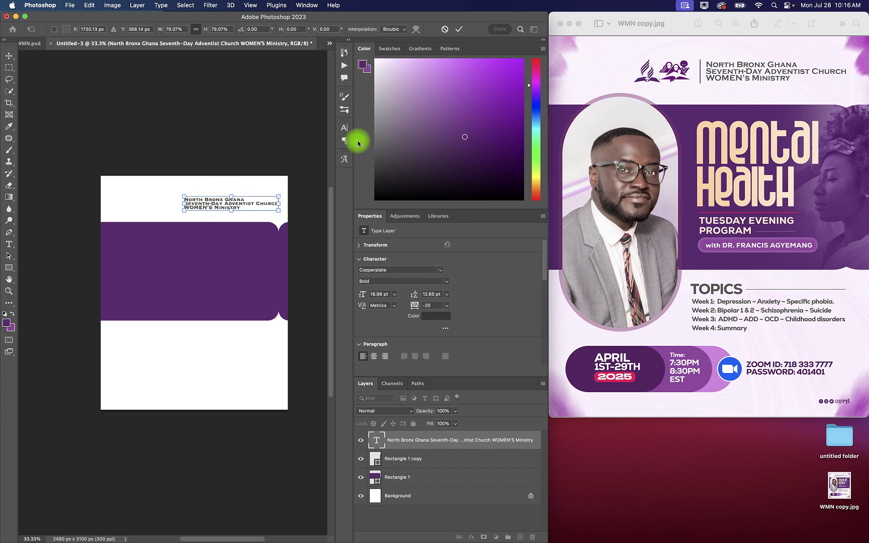
left_click(457, 29)
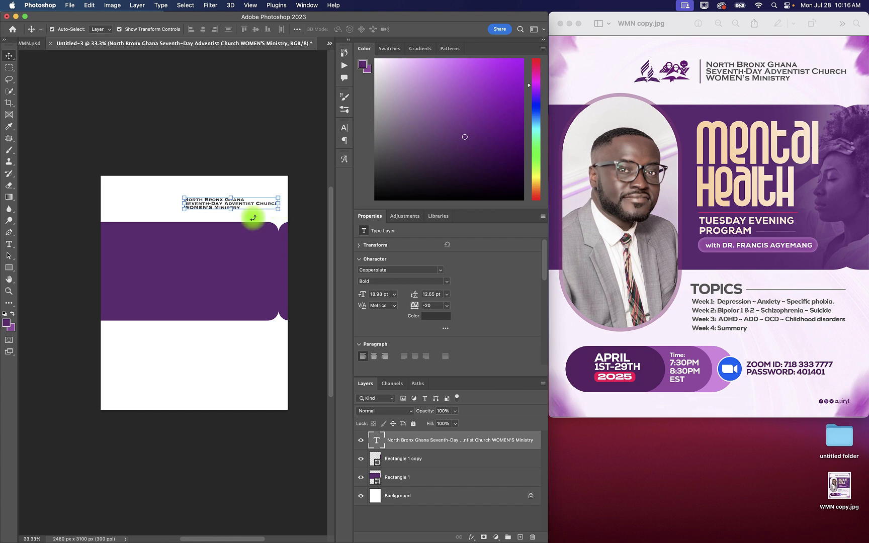
Step: In WMN.psd, group the two purple logos beside the church heading
left_click(29, 43)
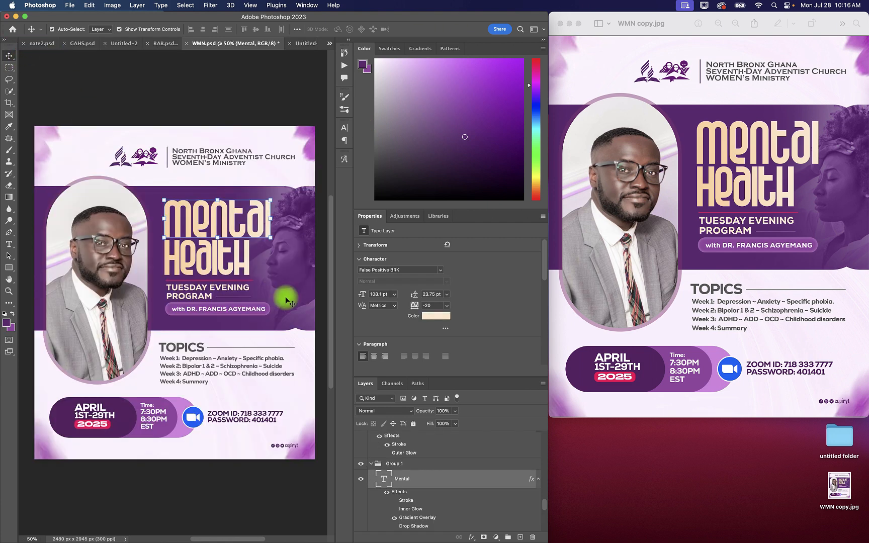
left_click(124, 165)
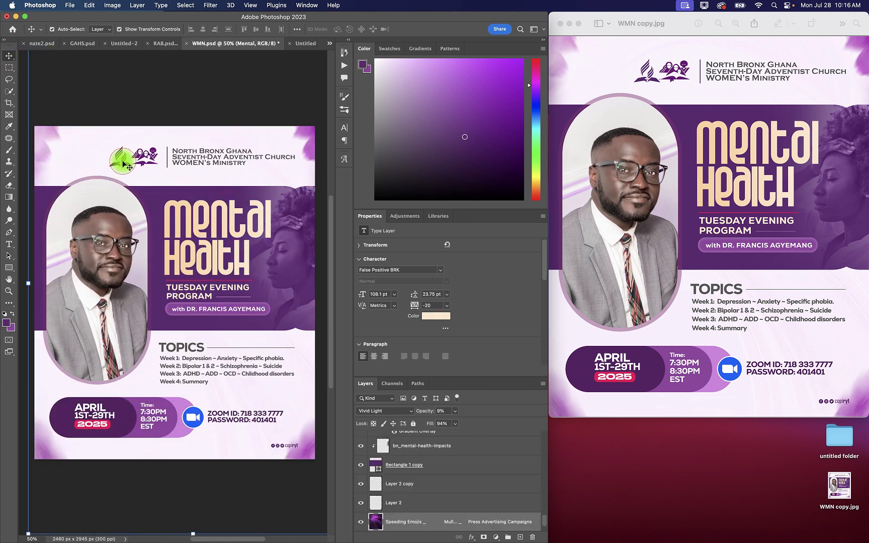
left_click(150, 157, "shift")
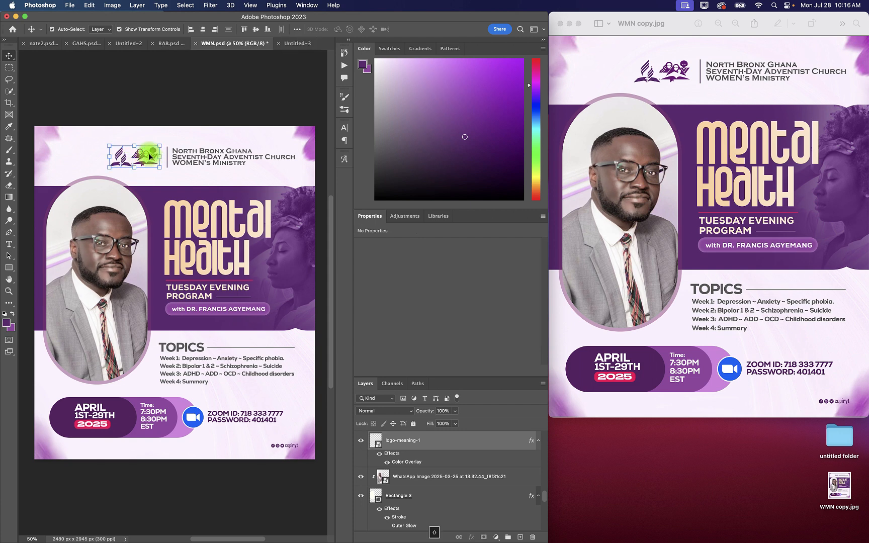
key("super+g")
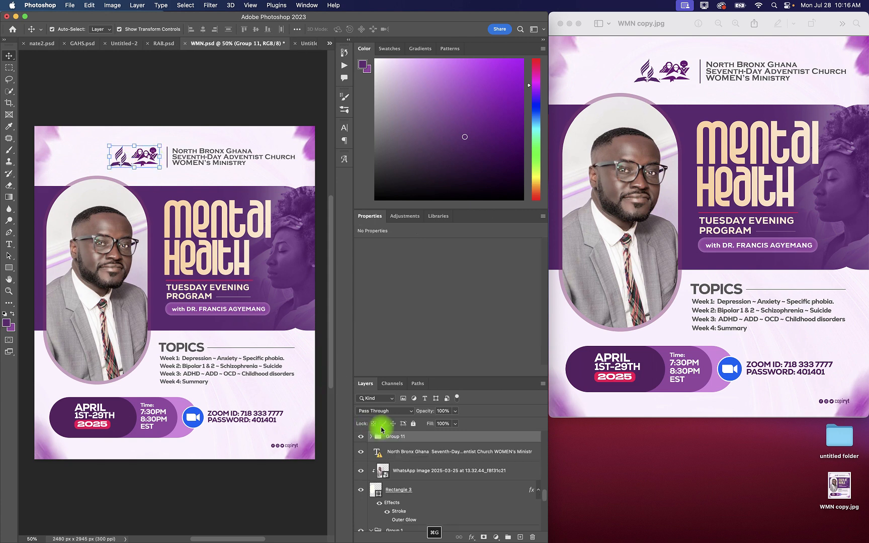
Step: Bring the logo group into the Untitled-3 document and place it beside the start of the church heading
left_click_drag(409, 439, 177, 205)
left_click(193, 203)
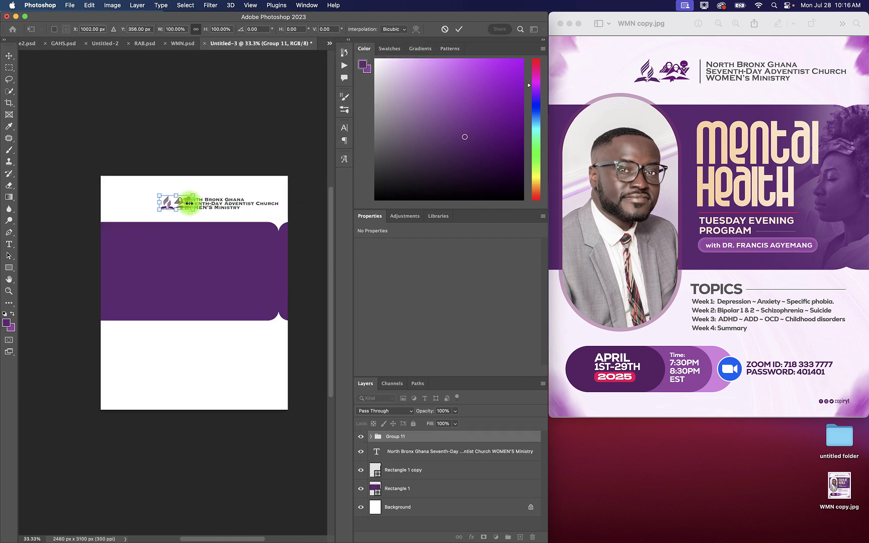
left_click_drag(169, 204, 155, 208)
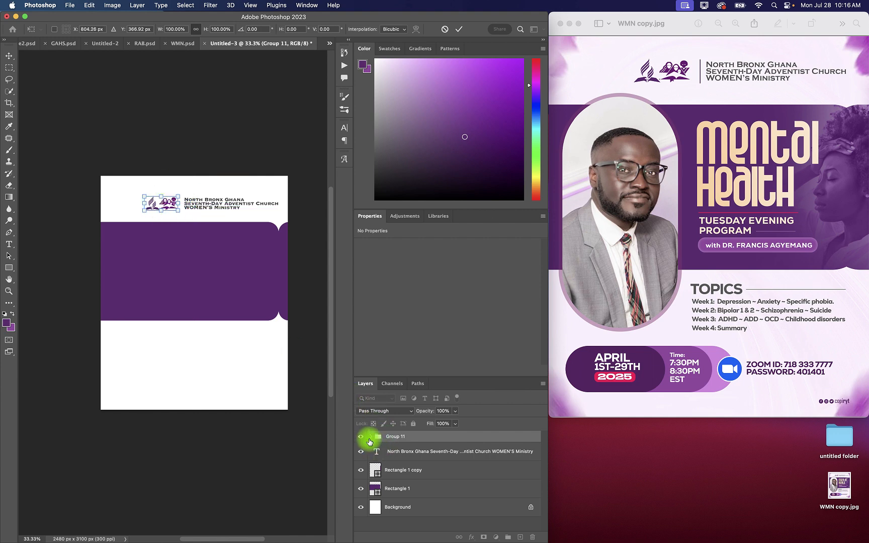
left_click(305, 447)
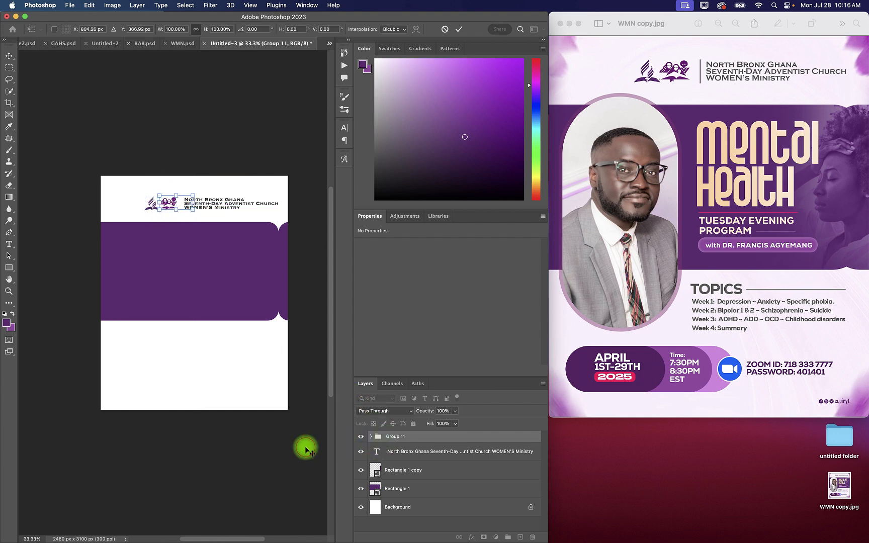
Step: Try red d41515 as the Color Overlay of the logo-meaning-1 layer, then restore its original purple
left_click(370, 436)
left_click(423, 450)
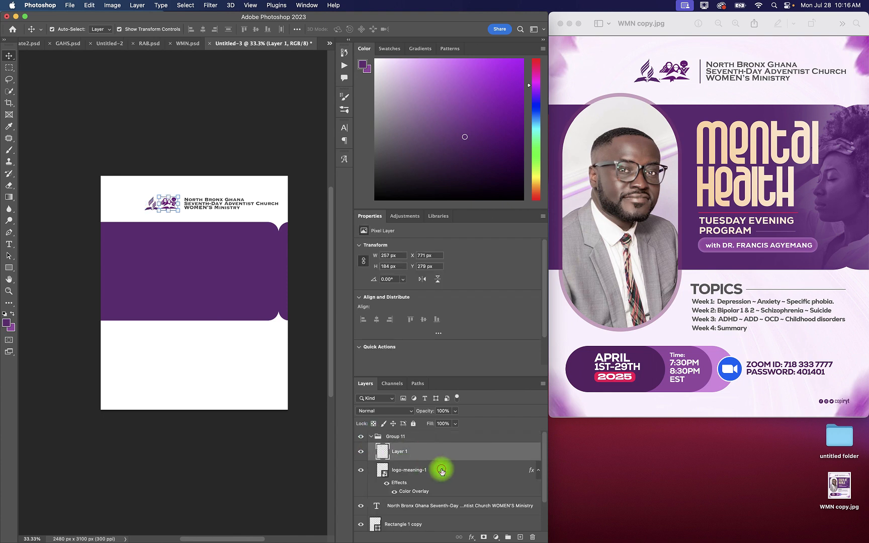
double_click(441, 470)
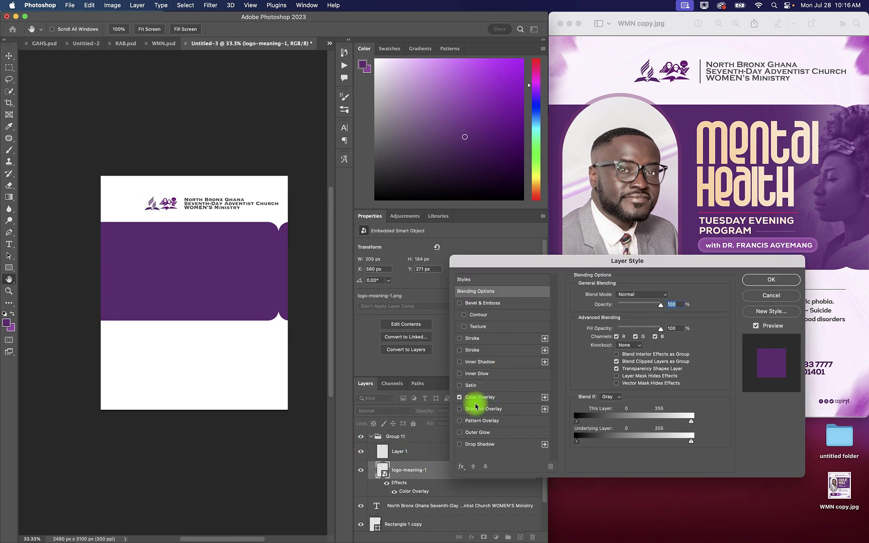
left_click(504, 398)
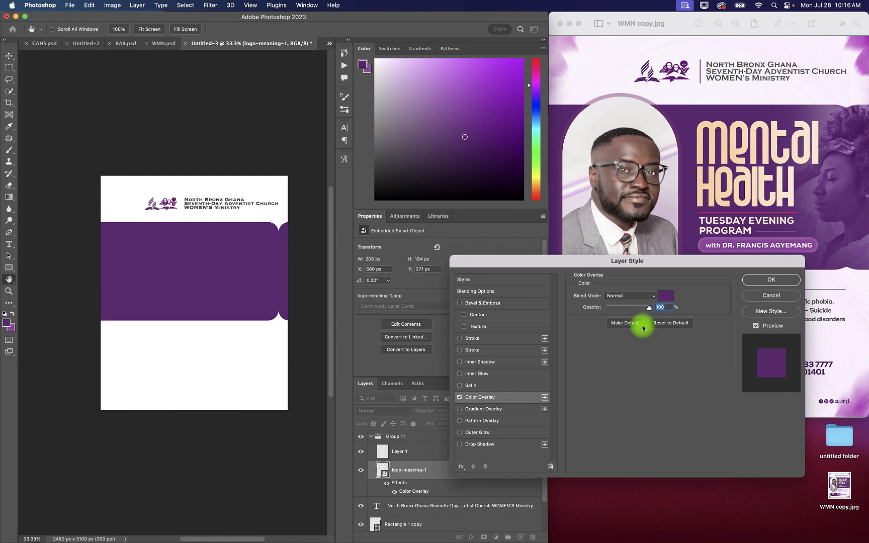
left_click(667, 296)
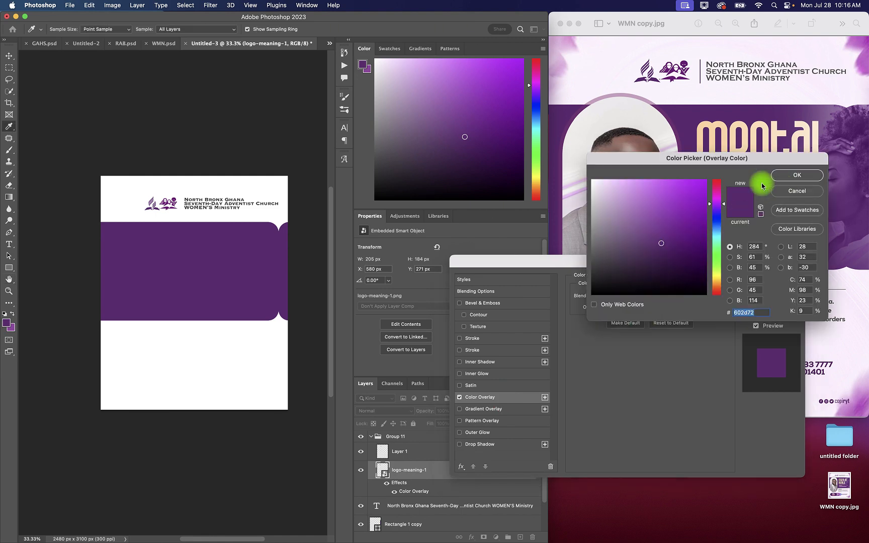
left_click_drag(715, 193, 715, 179)
left_click(695, 198)
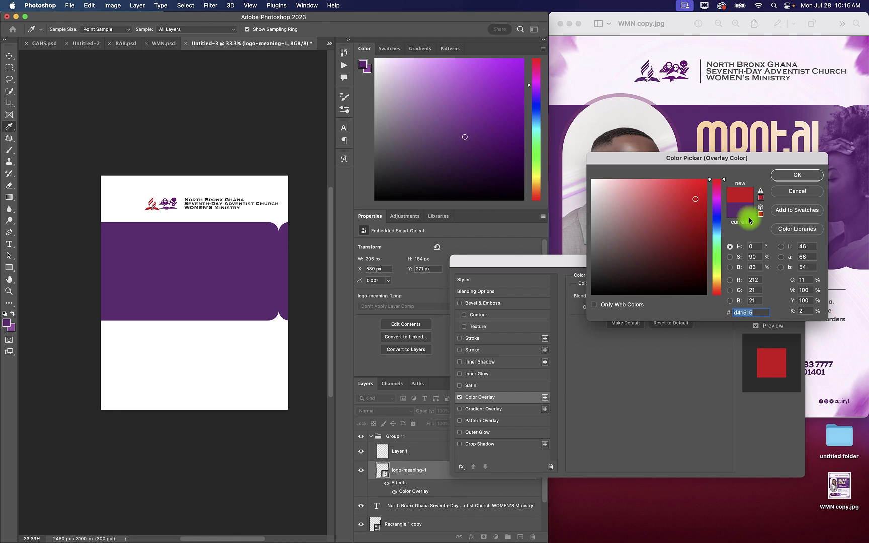
left_click(736, 211)
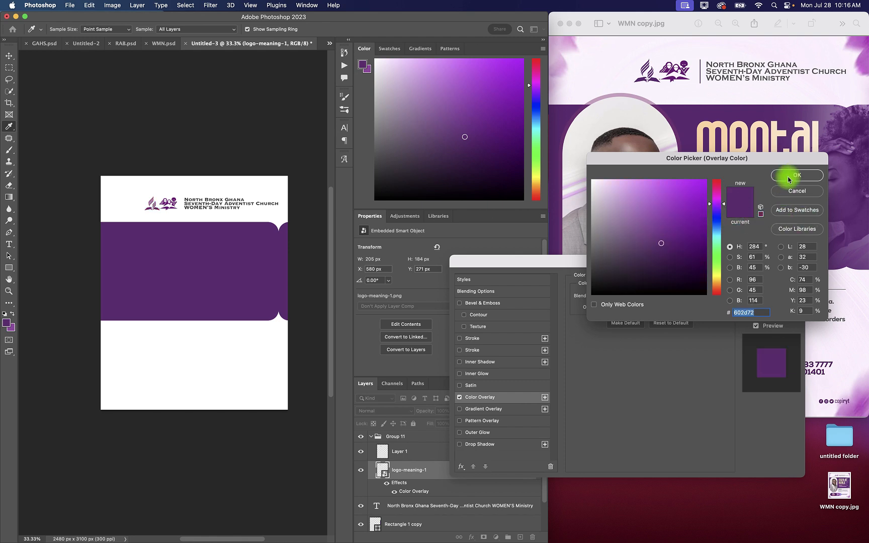
left_click(796, 193)
left_click(766, 278)
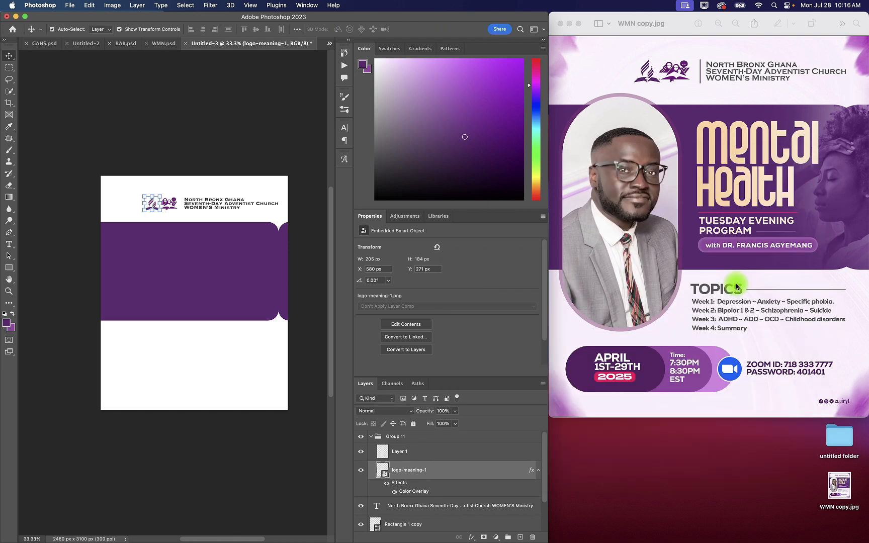
Step: Draw a thin vertical divider about 4 px wide and 193 px high between the logos and the church heading
left_click(9, 268)
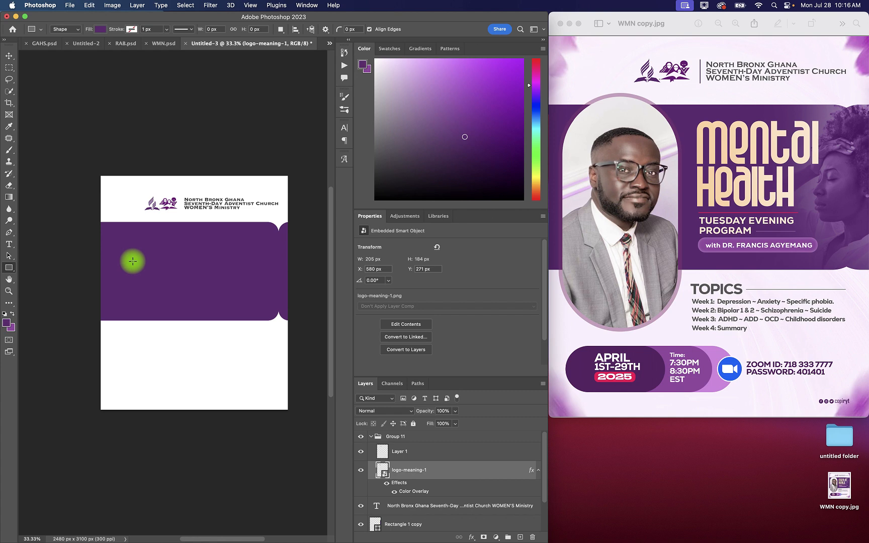
key("super+plus")
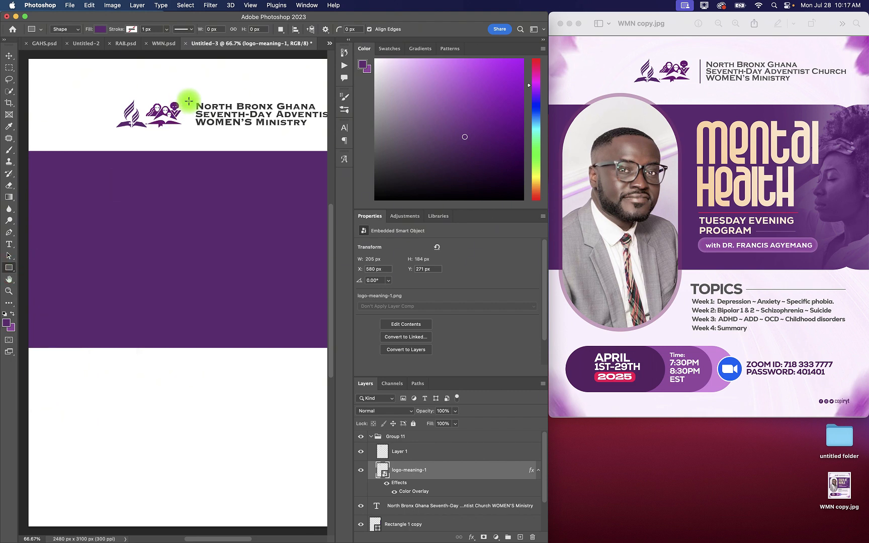
left_click_drag(189, 101, 190, 131)
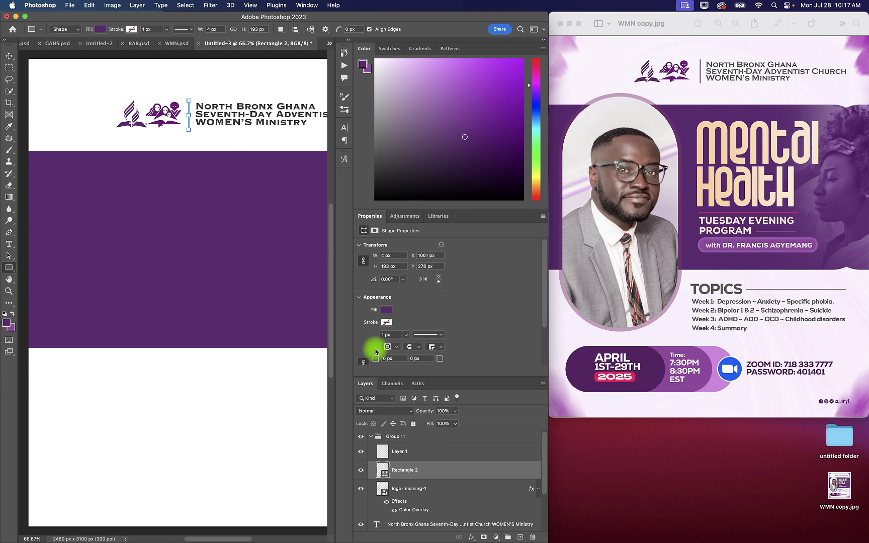
Step: Fill the divider with the dark grey 363636 sampled from the church heading
double_click(383, 472)
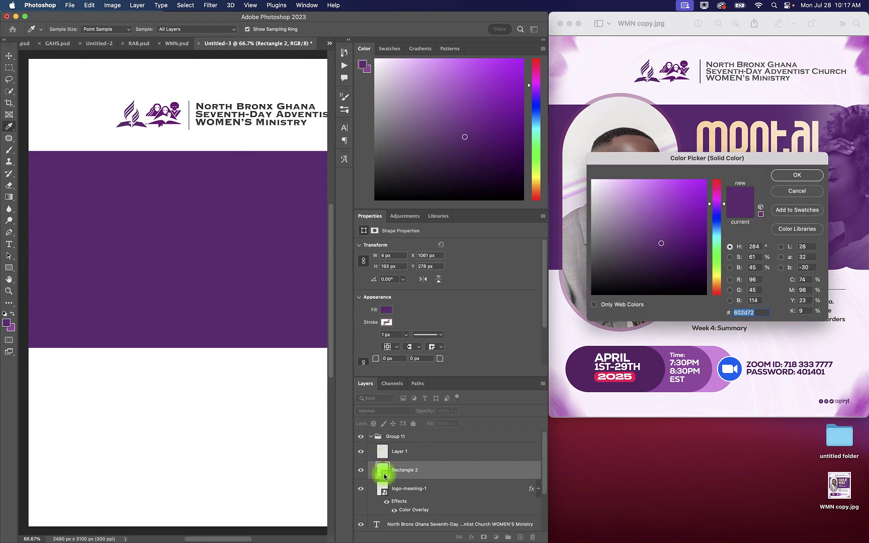
left_click(203, 124)
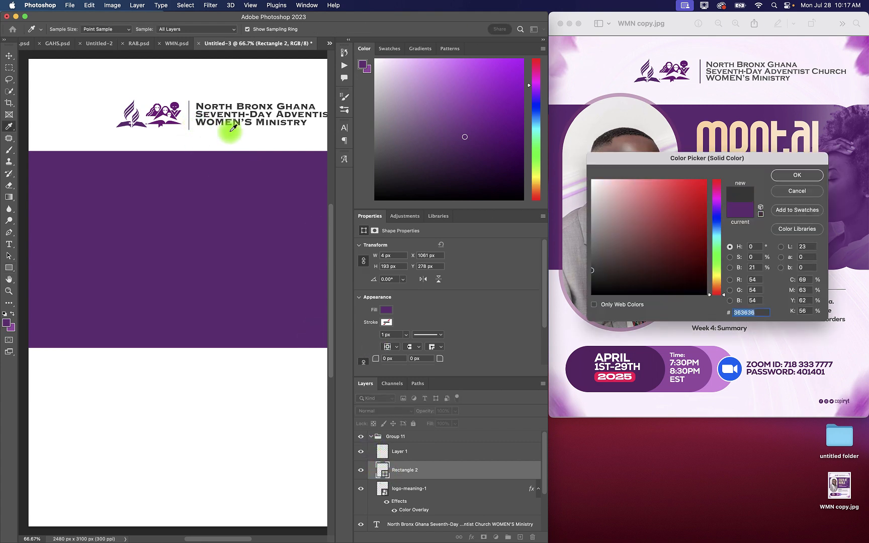
left_click(788, 175)
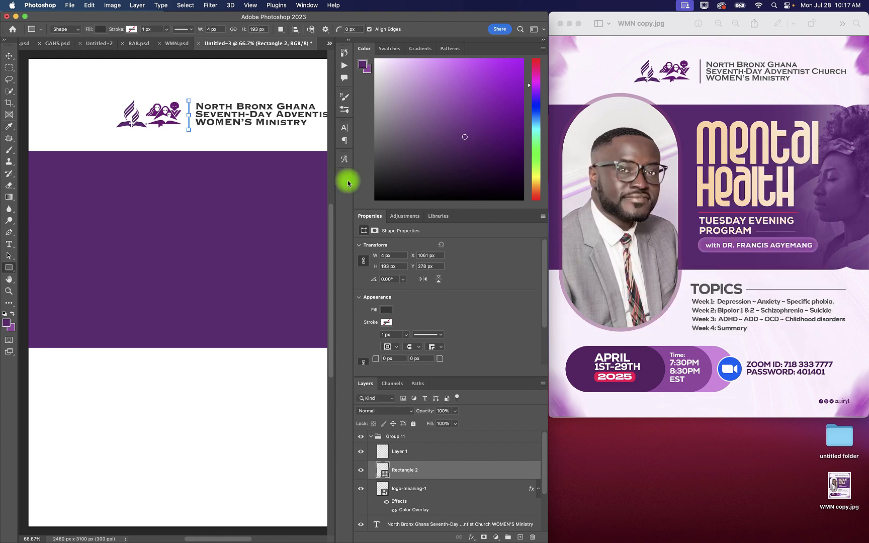
key("super+minus")
key("super+minus")
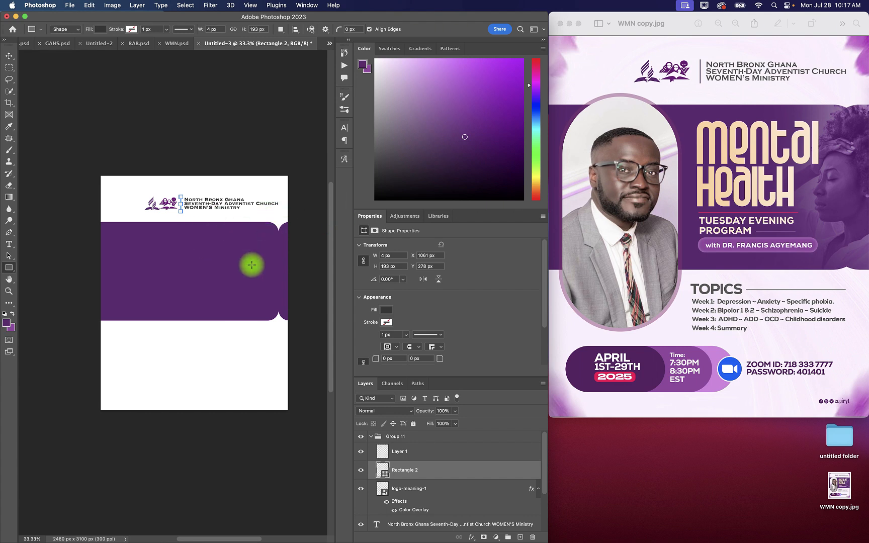
Step: With no layer selected, add the title "Mental Health" on two lines over the purple band
left_click(9, 55)
left_click(193, 265)
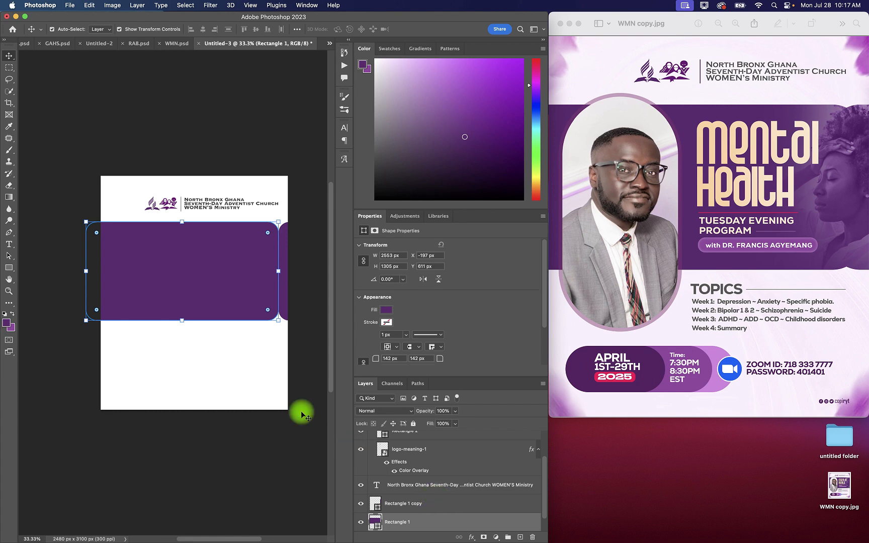
left_click(308, 464)
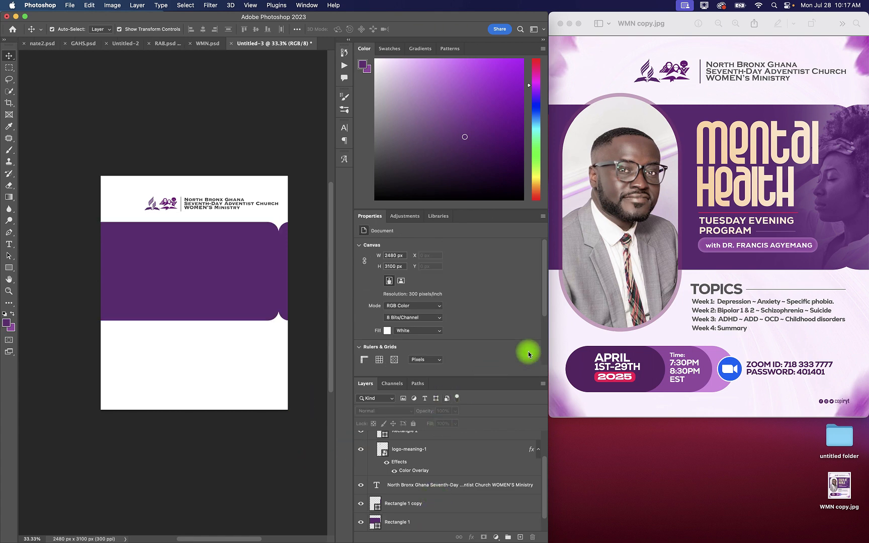
left_click(9, 244)
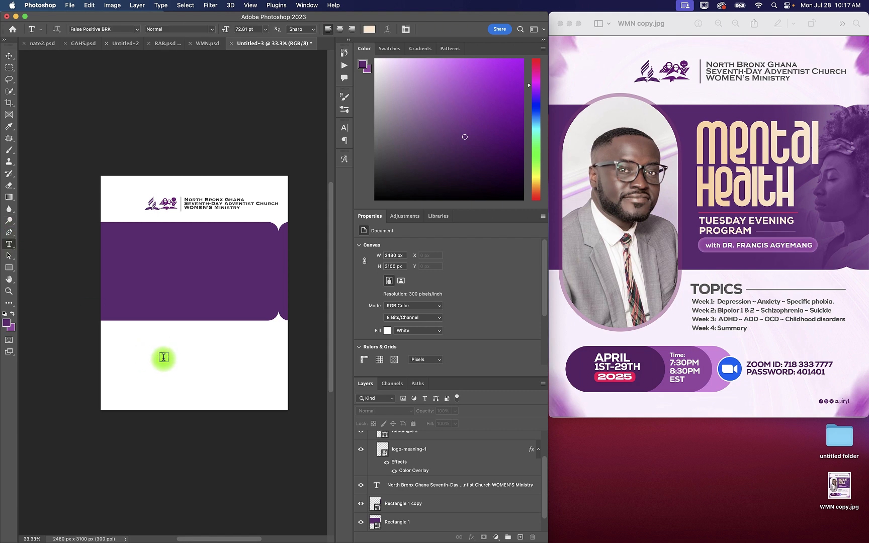
left_click(155, 262)
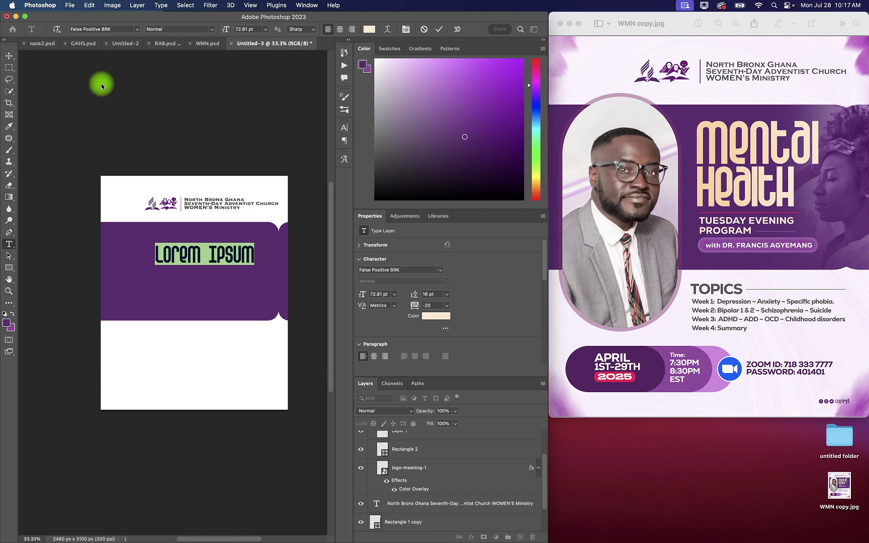
type("mental")
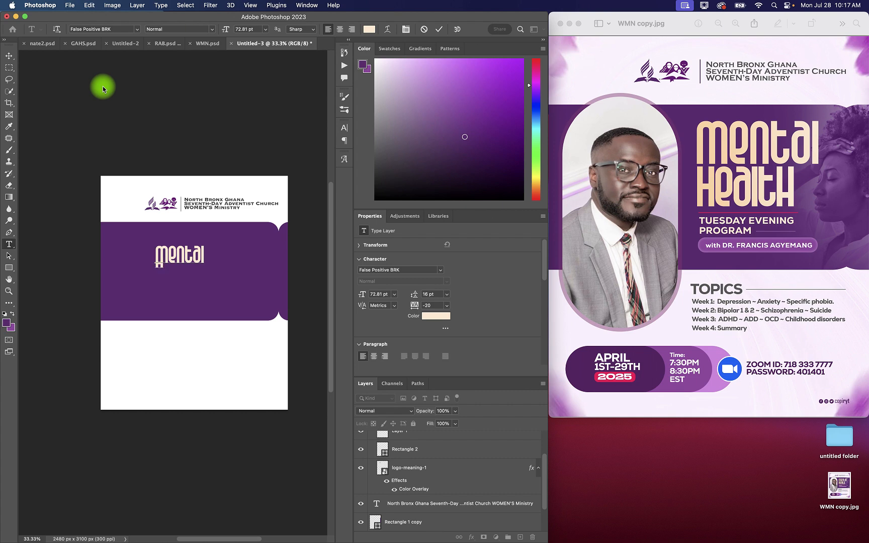
type("EAL")
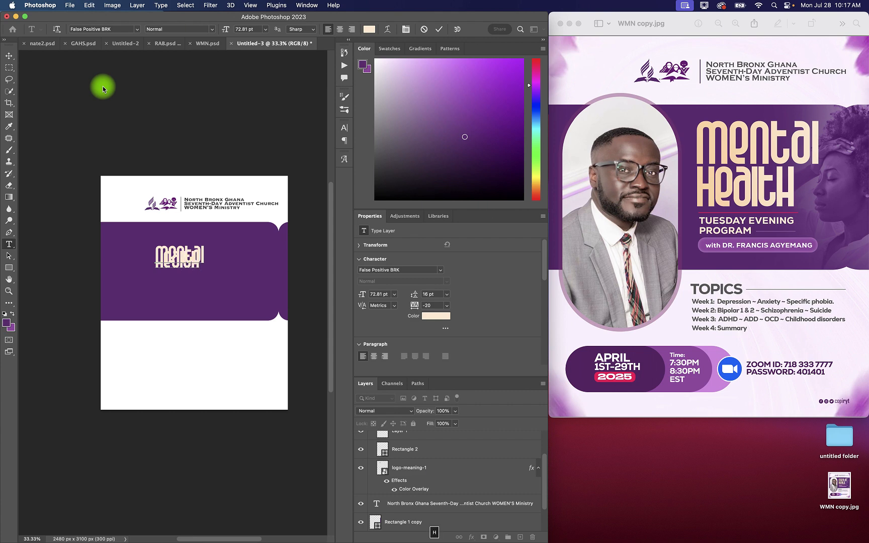
type("TH")
Step: Set the leading of both title lines to 56 pt
key("super+a")
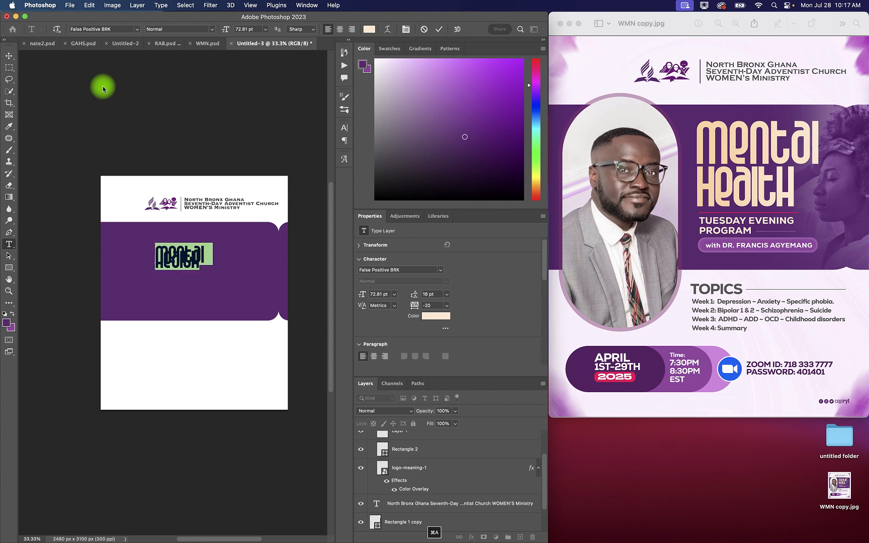
left_click(345, 130)
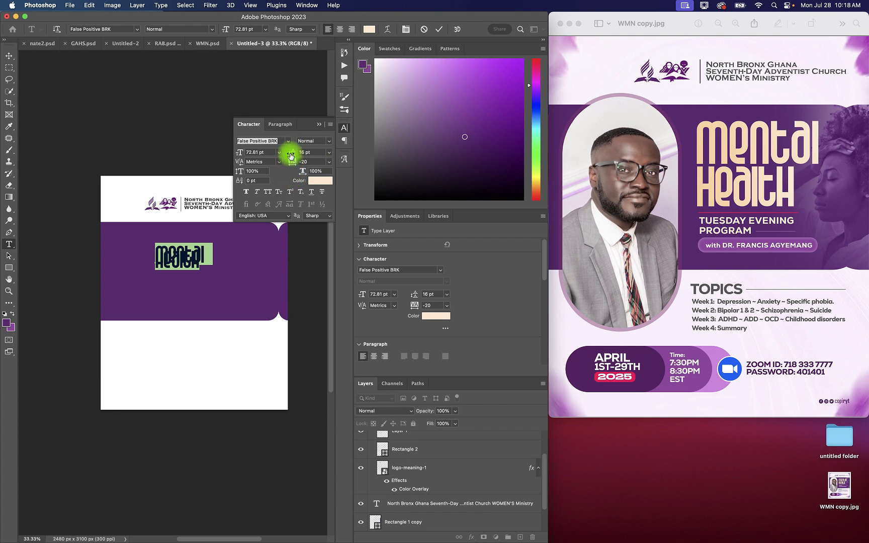
left_click_drag(291, 155, 308, 155)
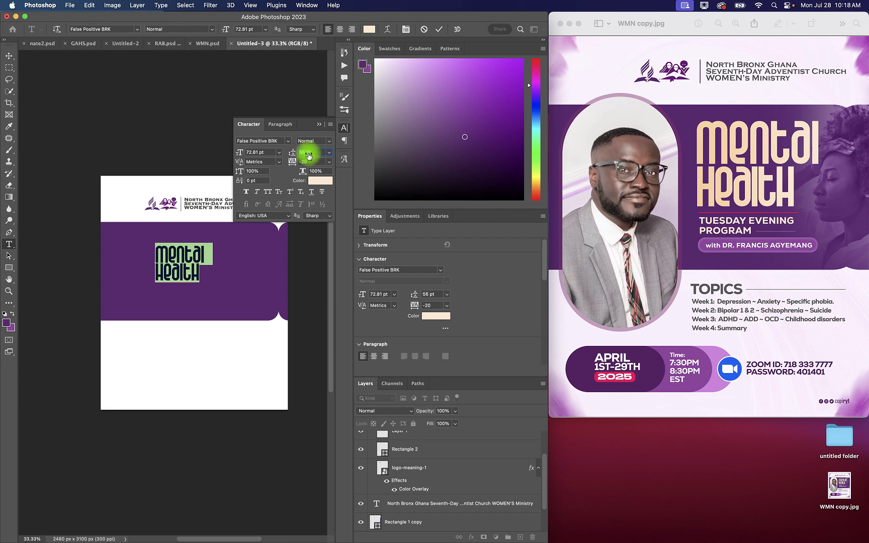
left_click(319, 124)
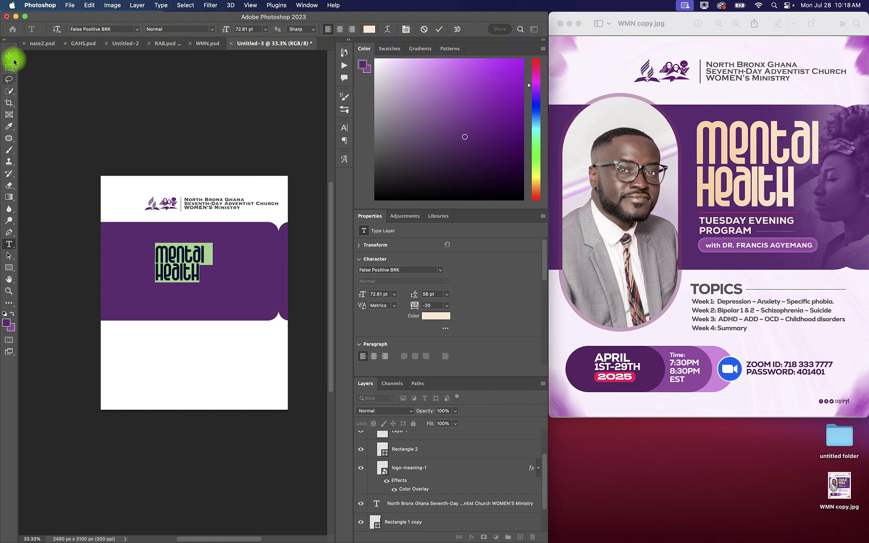
Step: Scale the Mental Health title to about 110 pt and position it in the right half of the purple band
left_click(439, 29)
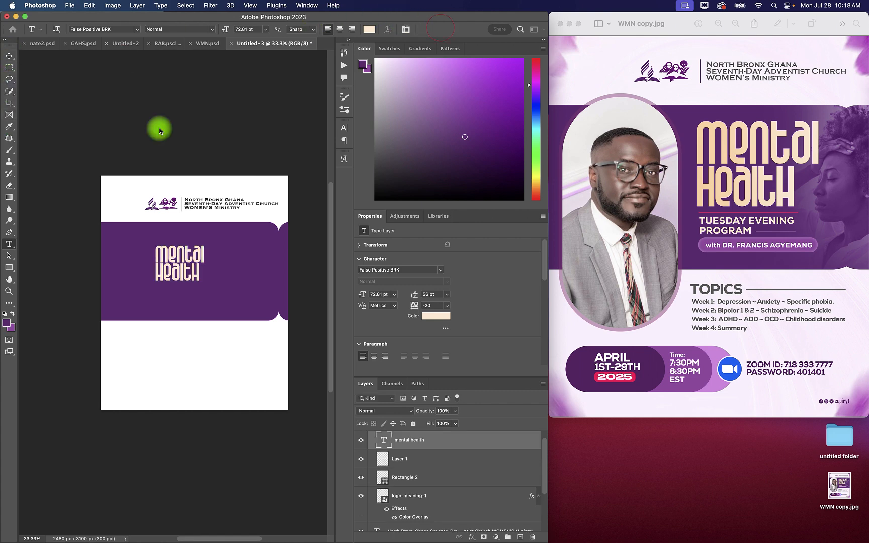
left_click(10, 63)
key("super+t")
left_click_drag(205, 262, 231, 262)
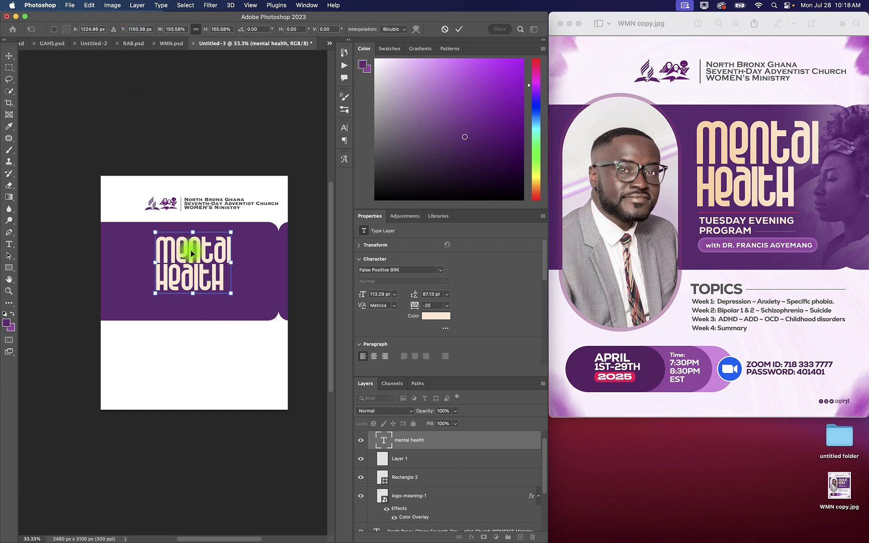
mouse_move(192, 252)
left_mouse_down()
mouse_move(237, 261)
mouse_move(223, 257)
left_mouse_up()
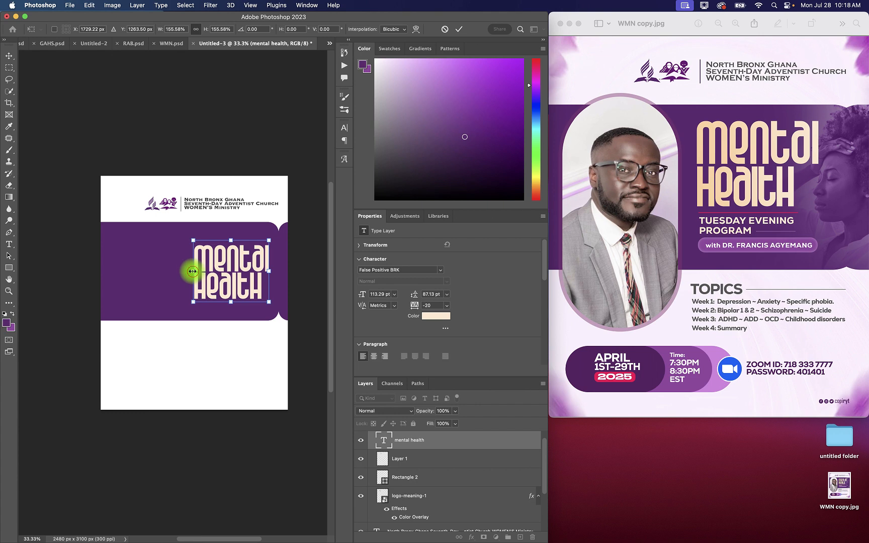
left_click_drag(192, 271, 187, 270)
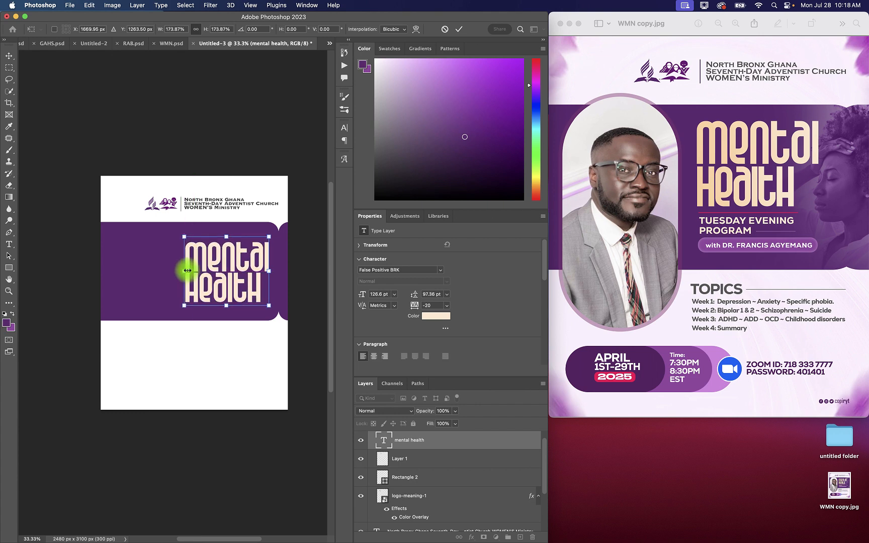
key("super+equal")
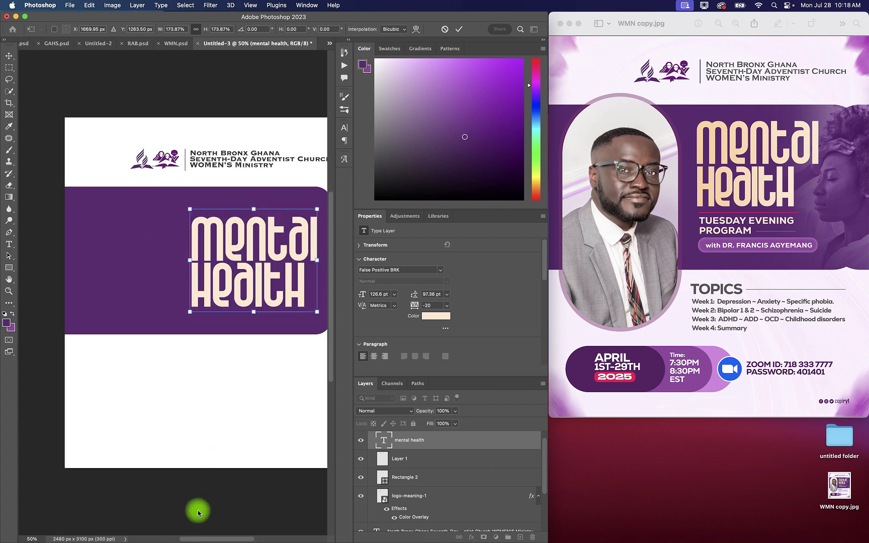
mouse_move(200, 534)
left_mouse_down()
mouse_move(221, 537)
mouse_move(213, 541)
left_mouse_up()
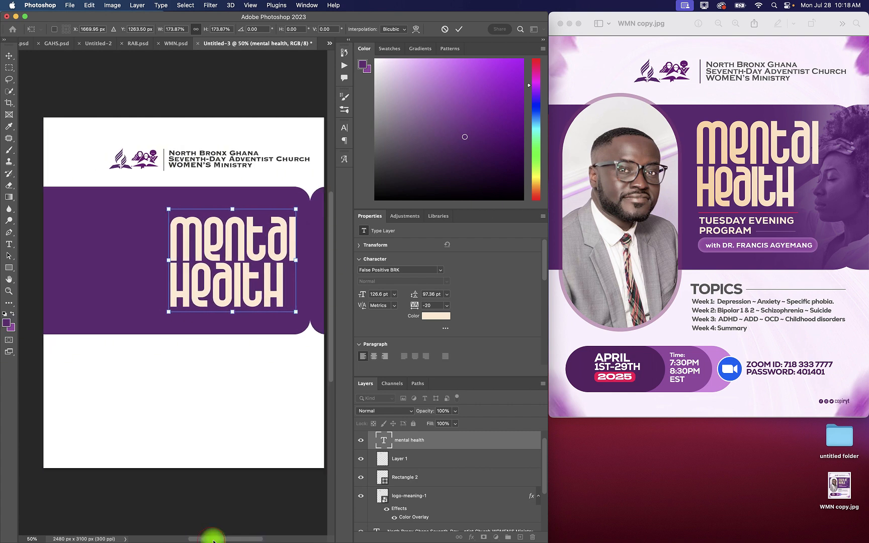
left_click_drag(294, 261, 290, 260)
left_click_drag(227, 310, 228, 264)
left_click(459, 29)
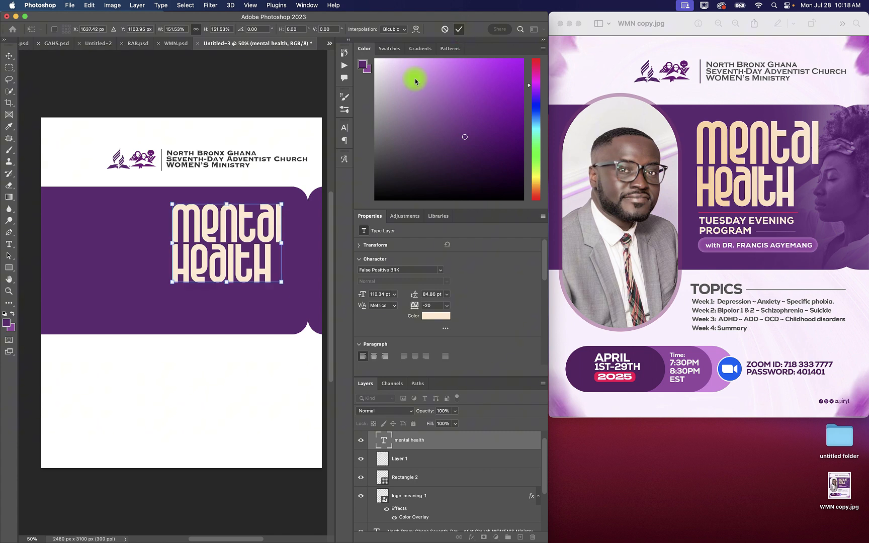
Step: Draw a vertical pill about 893 px wide and 1702 px high, with 446 px corner radii, over the band's left part
left_click(9, 268)
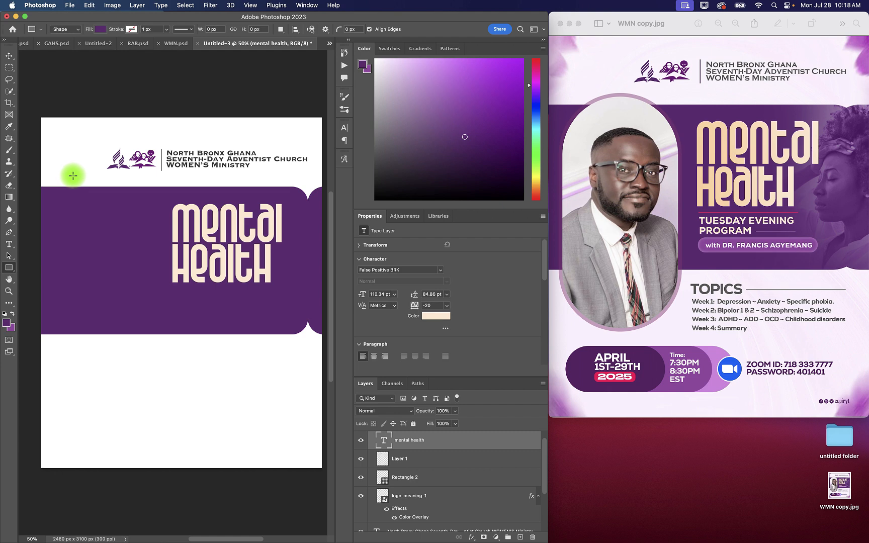
left_click_drag(71, 174, 171, 366)
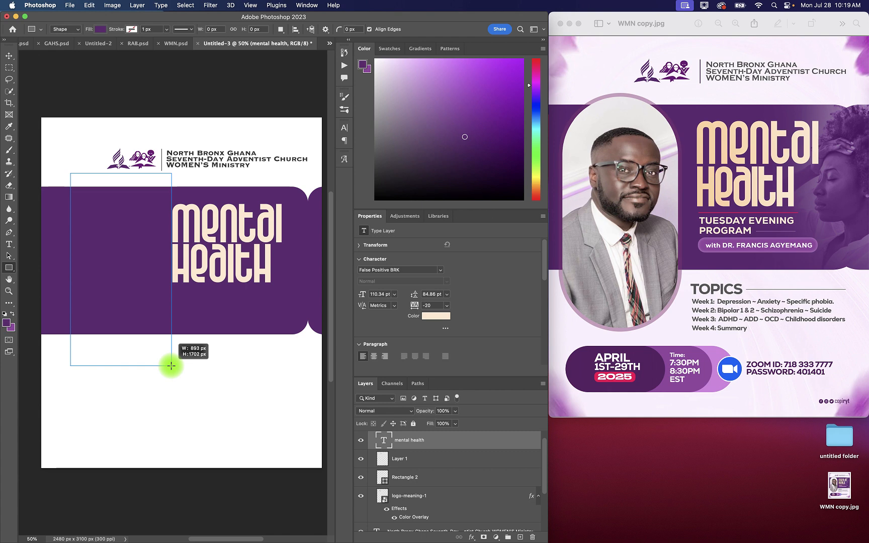
left_click_drag(171, 366, 171, 366)
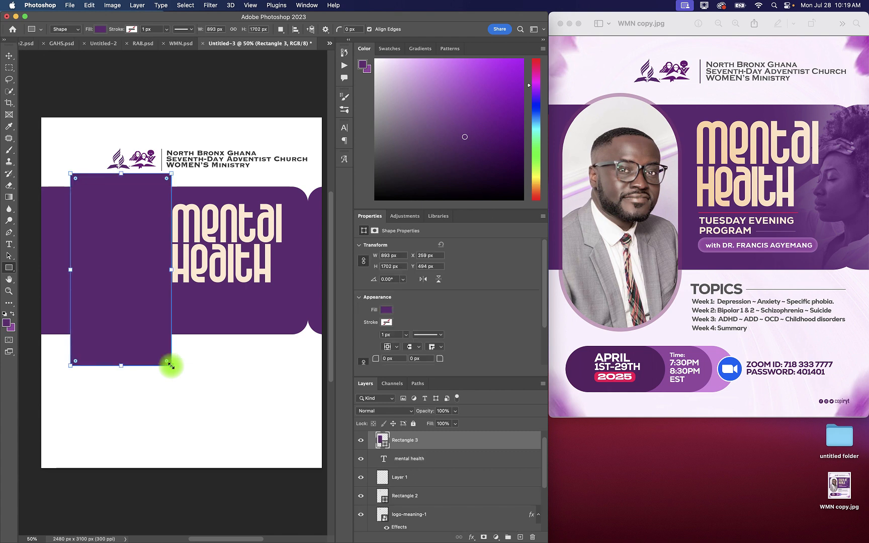
left_click(10, 57)
left_click_drag(139, 254, 124, 252)
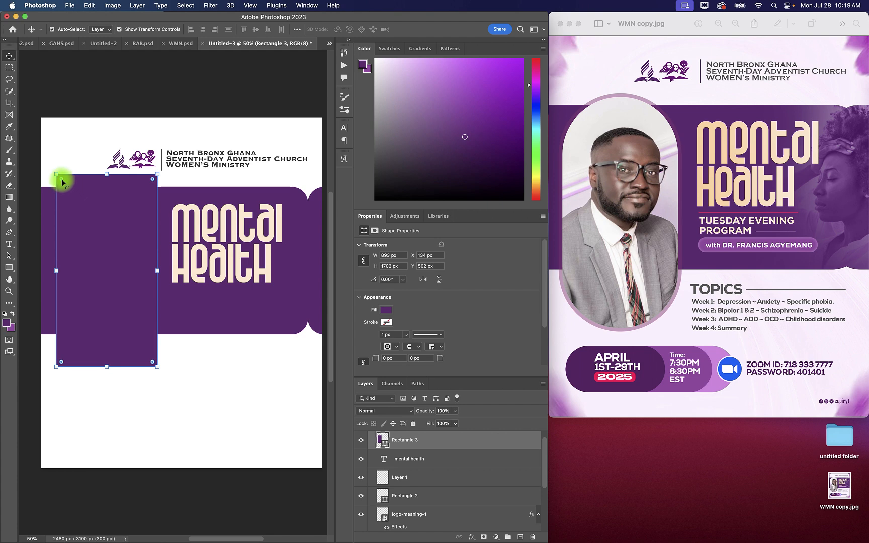
left_click_drag(62, 180, 123, 212)
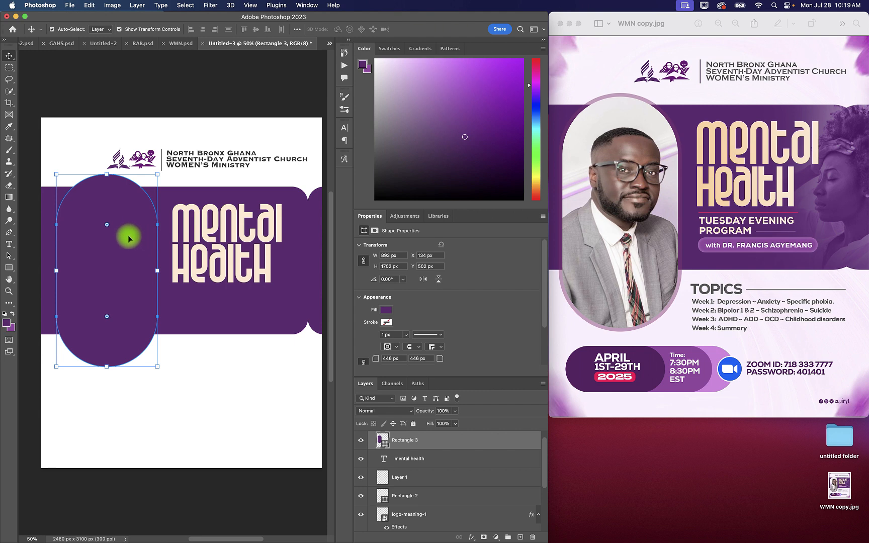
mouse_move(104, 263)
left_mouse_down()
mouse_move(126, 259)
mouse_move(110, 265)
left_mouse_up()
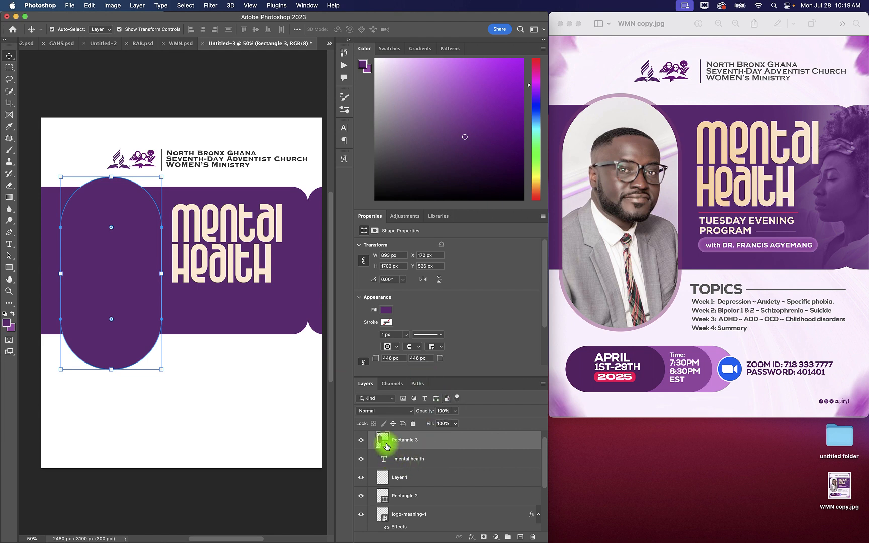
Step: Fill the vertical pill with light purple e6a1ff and shift it slightly left to about X 135 px, Y 534 px
double_click(385, 445)
left_click(190, 376)
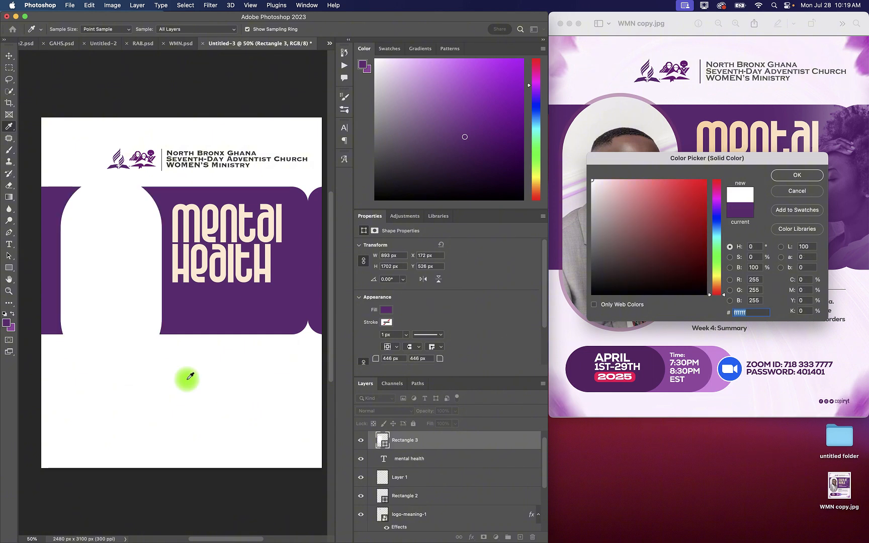
left_click(282, 301)
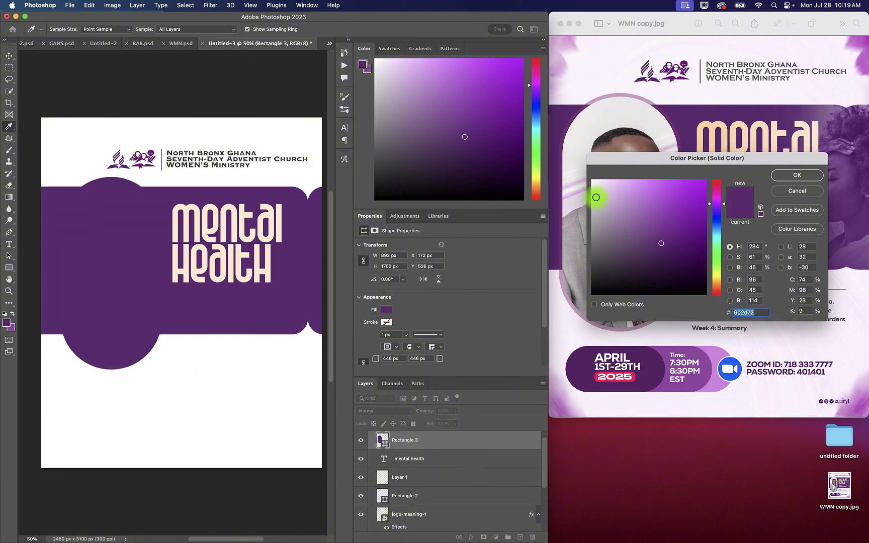
left_click(633, 180)
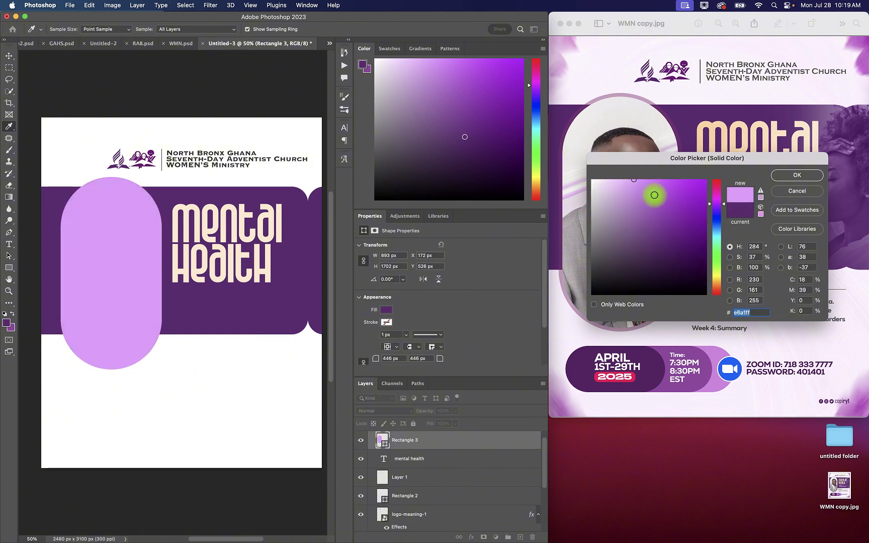
left_click(797, 175)
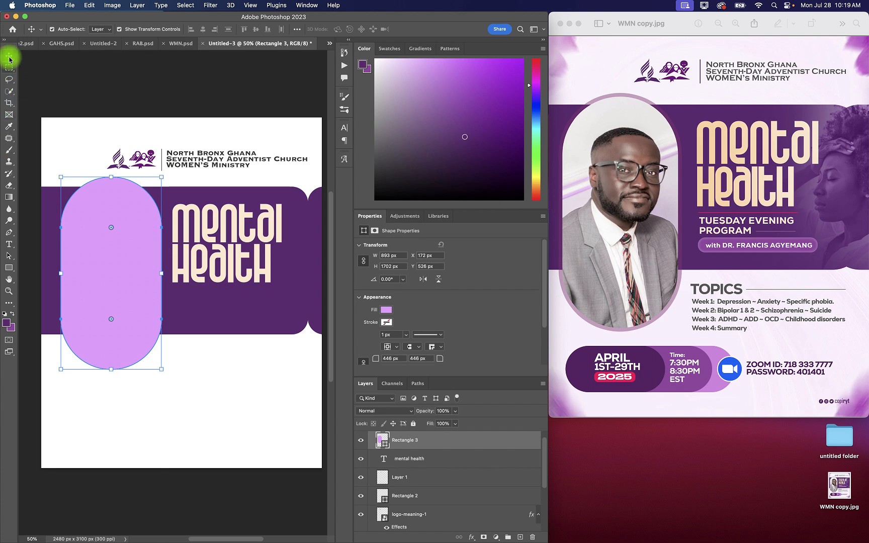
left_click_drag(118, 266, 116, 264)
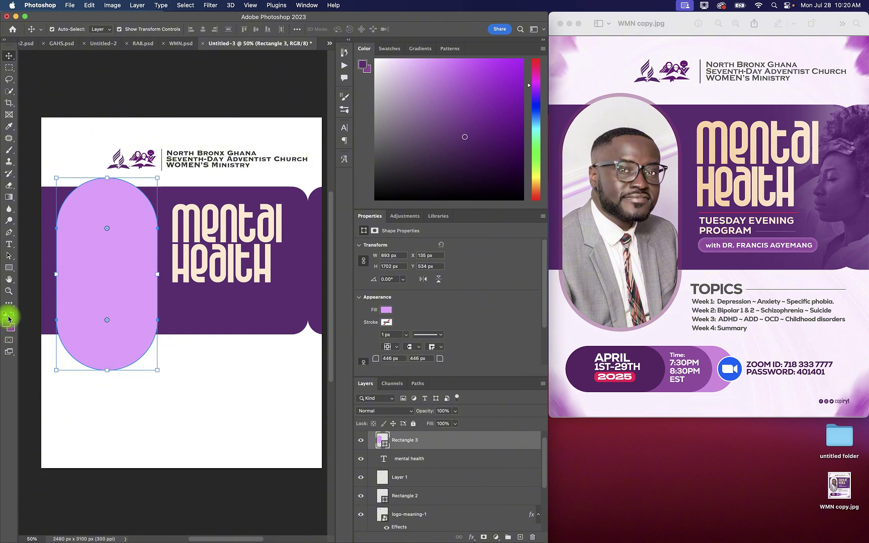
Step: Draw a horizontal pill about 737 px wide and 386 px high, with 193 px corner radii, below the vertical pill
left_click(9, 269)
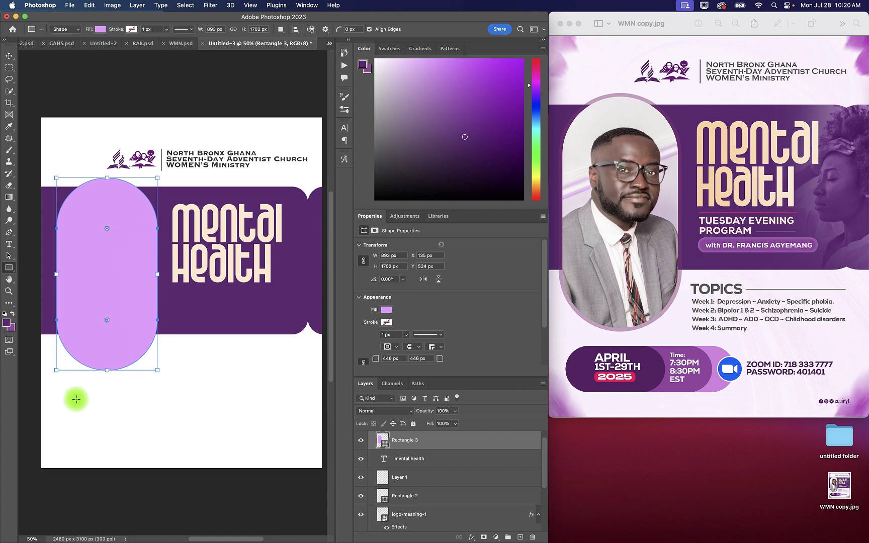
left_click_drag(76, 399, 159, 442)
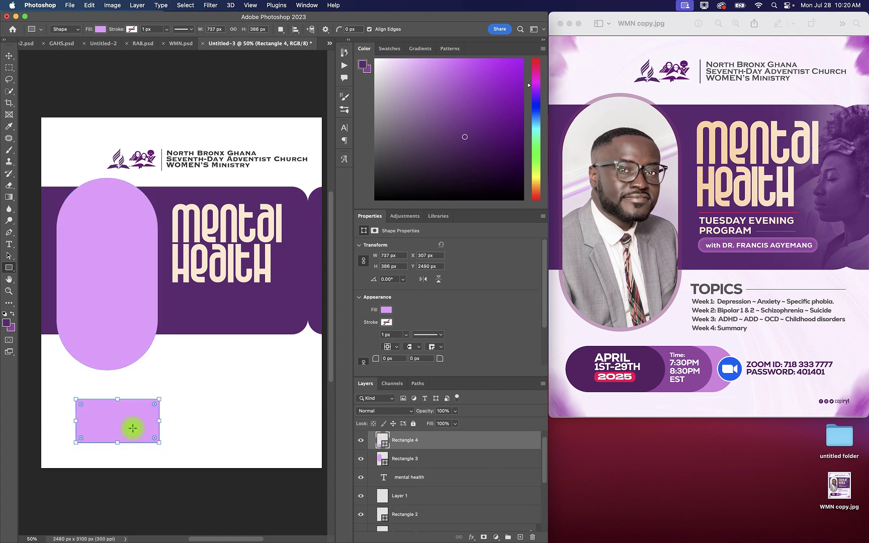
left_click_drag(83, 405, 107, 414)
left_click(8, 56)
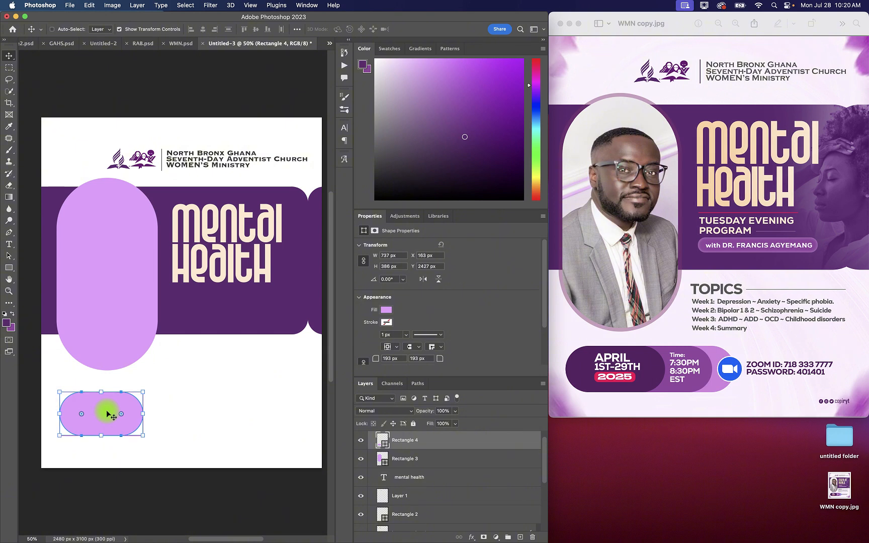
Step: Duplicate the horizontal pill twice and shift the original underneath the copies right to X 493 px
key("super+j")
key("super+j")
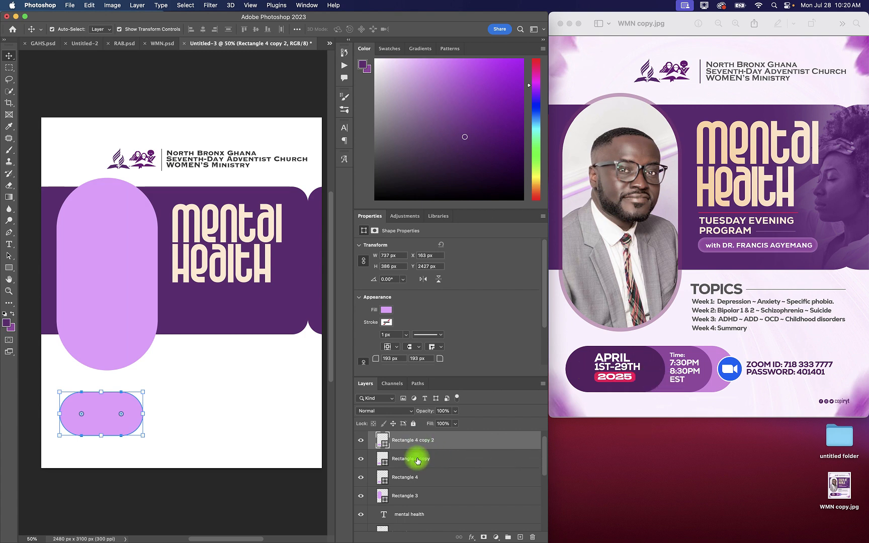
left_click(416, 478)
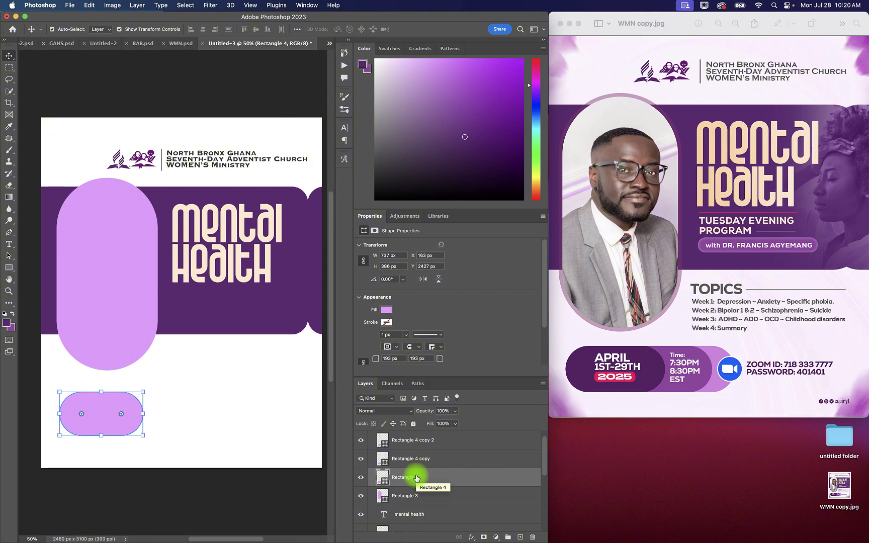
key("shift+Right")
key("shift+Right")
key("shift+Right")
key("shift+Right")
key("shift+Right")
key("shift+Right")
key("shift+Right")
key("shift+Right")
key("shift+Right")
key("shift+Right")
key("shift+Right")
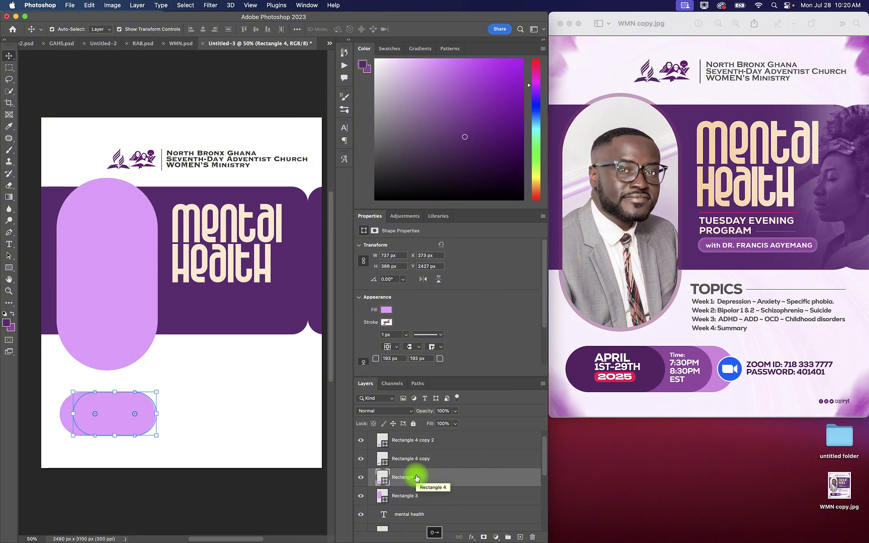
key("shift+Right")
key("shift+Right")
key("shift+Right")
key("shift+Right")
key("shift+Right")
key("shift+Right")
key("shift+Right")
key("shift+Right")
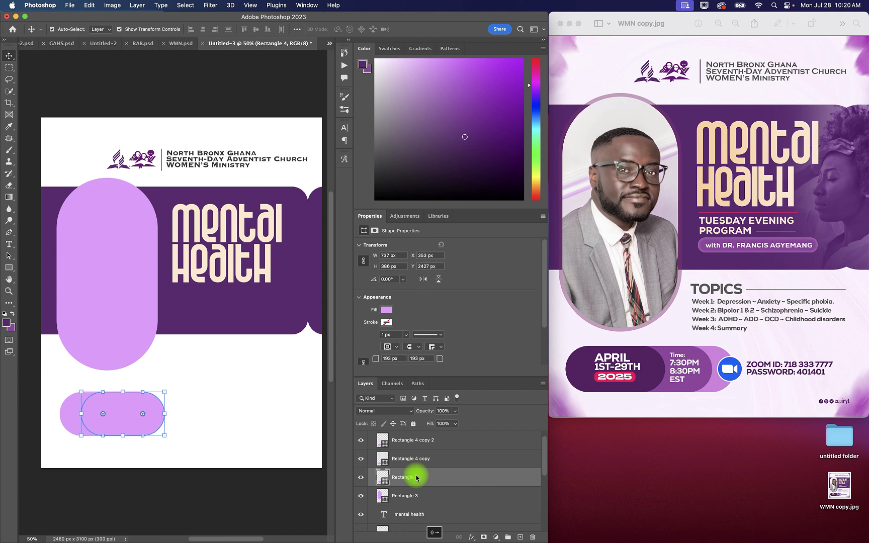
key("shift+Right")
key("shift+Right")
key("shift+Right")
key("shift+Right")
key("shift+Right")
key("shift+Right")
key("shift+Right")
key("shift+Right")
key("shift+Right")
key("shift+Right")
key("shift+Right")
key("shift+Right")
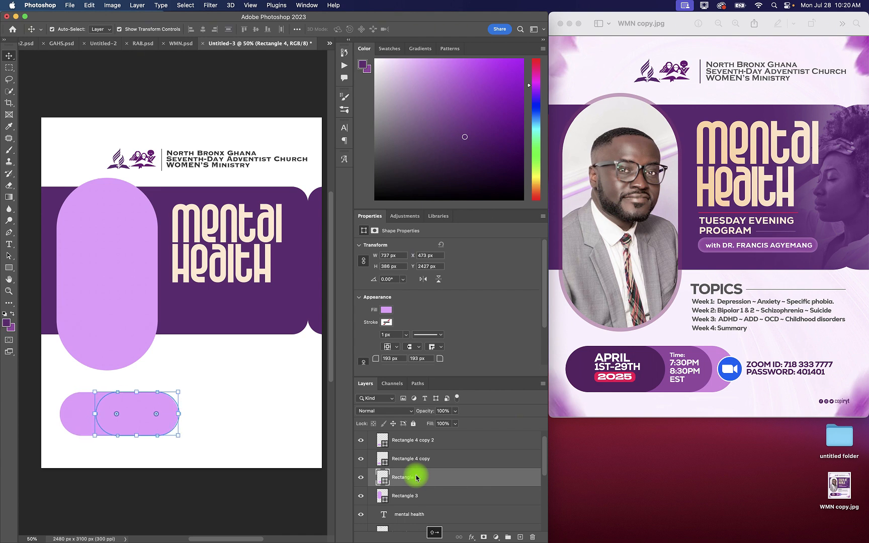
key("shift+Right")
key("shift+Right")
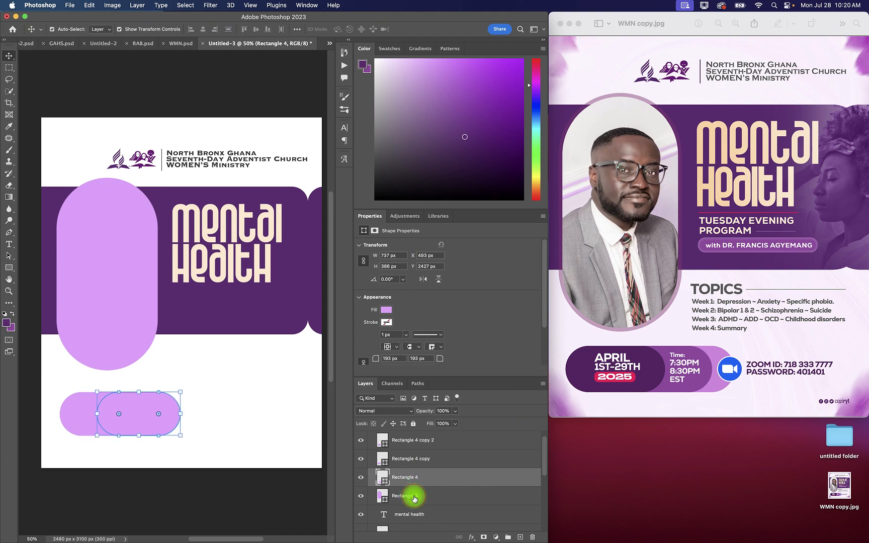
Step: Nudge the vertical pill and the original horizontal pill 10 px each to the right
left_click(414, 498)
key("shift+Right")
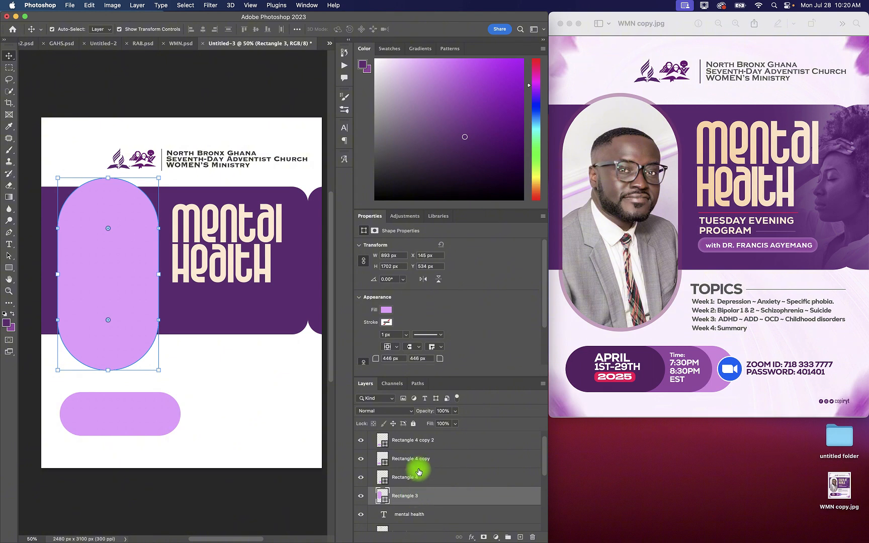
left_click(416, 477)
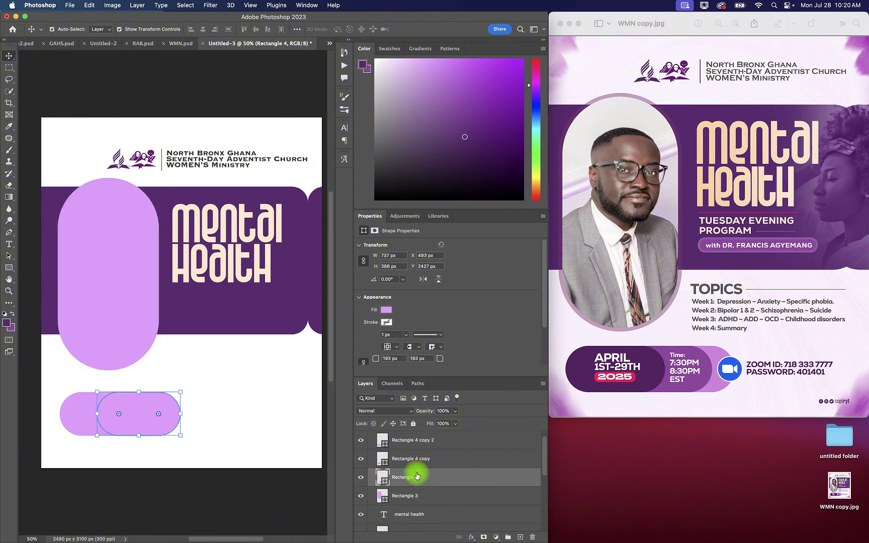
key("shift+Right")
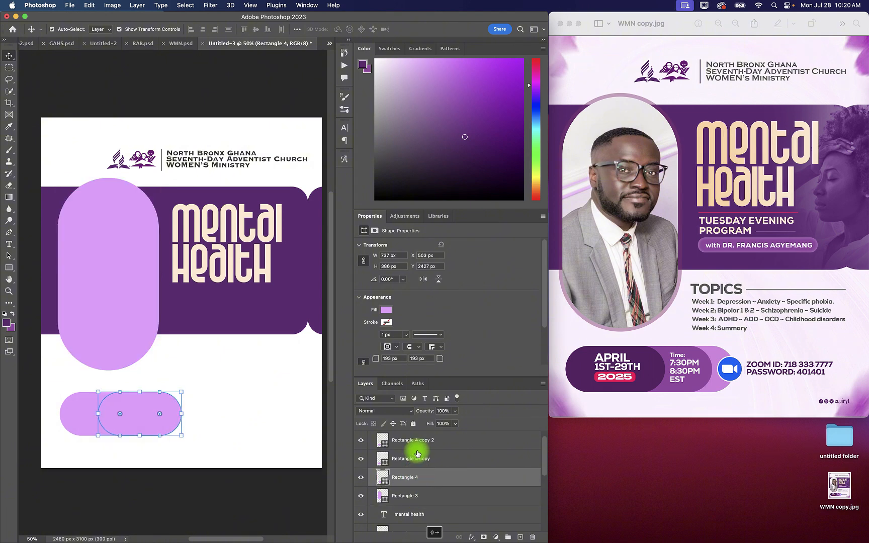
Step: Shift the middle horizontal pill right to X 343 px and clear the layer selection
left_click(417, 460)
key("shift+Right")
key("shift+Right")
key("shift+Right")
key("shift+Right")
key("shift+Right")
key("shift+Right")
key("shift+Right")
key("shift+Right")
key("shift+Right")
key("shift+Right")
key("shift+Right")
key("shift+Right")
key("shift+Right")
key("shift+Right")
key("shift+Right")
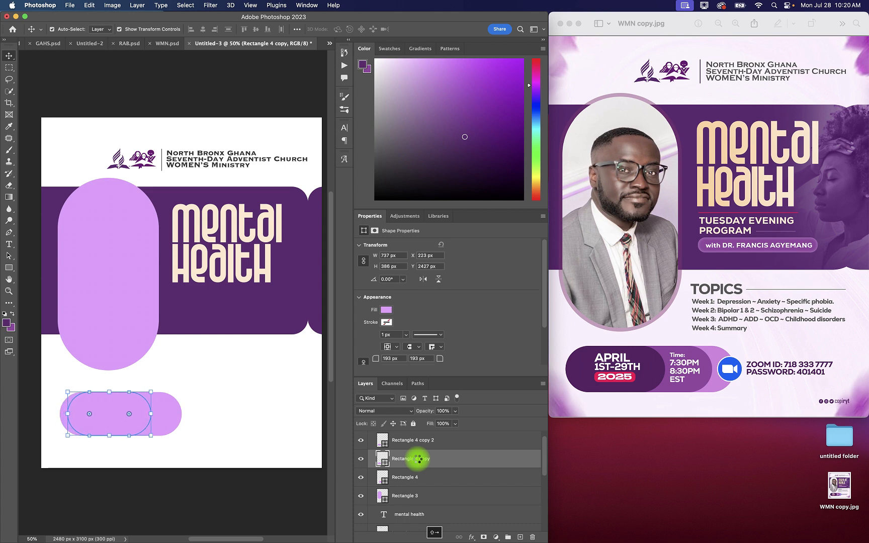
key("shift+Right")
key("shift+Right")
key("shift+Right")
key("shift+Right")
key("shift+Right")
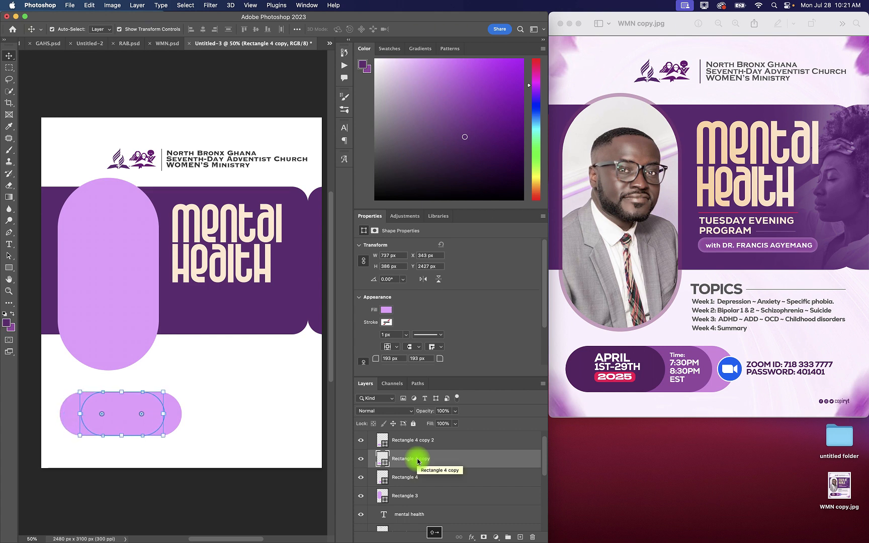
left_click(216, 486)
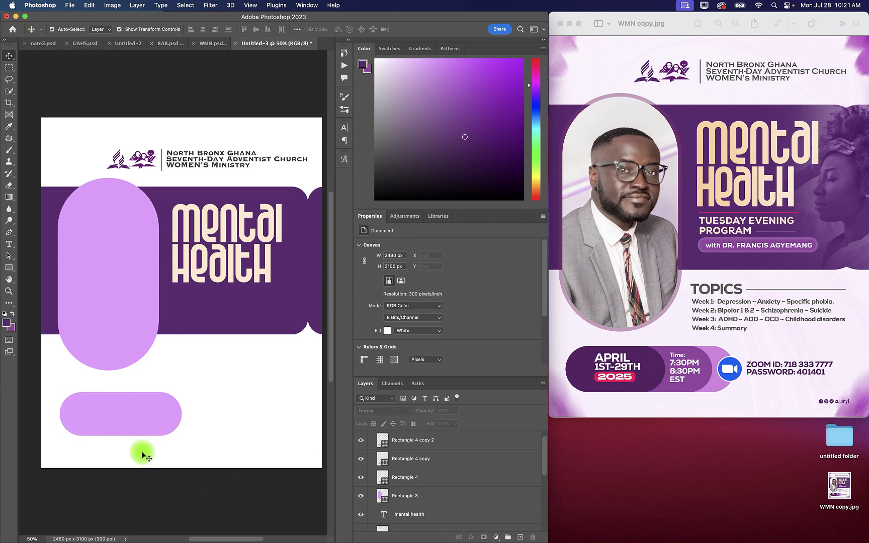
Step: Recolour the front horizontal pill with the banner's dark purple, #602d72
left_click(67, 415)
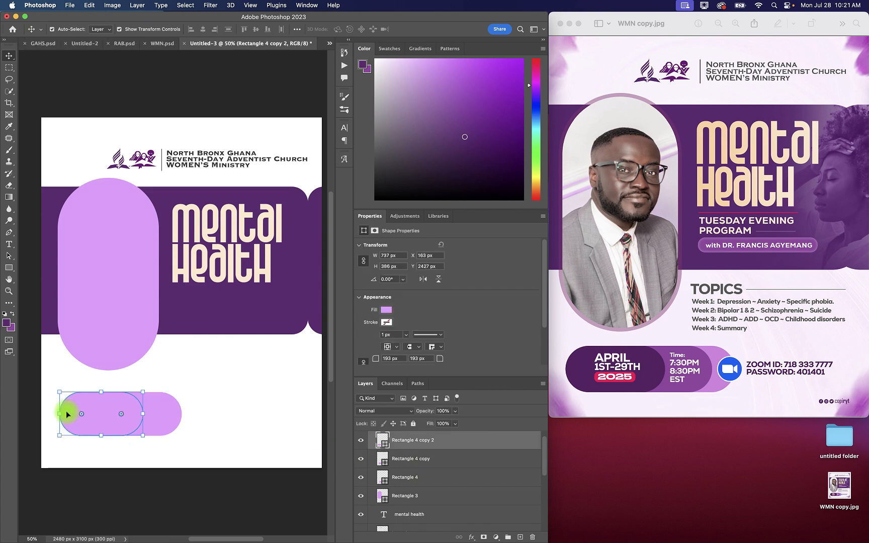
double_click(385, 446)
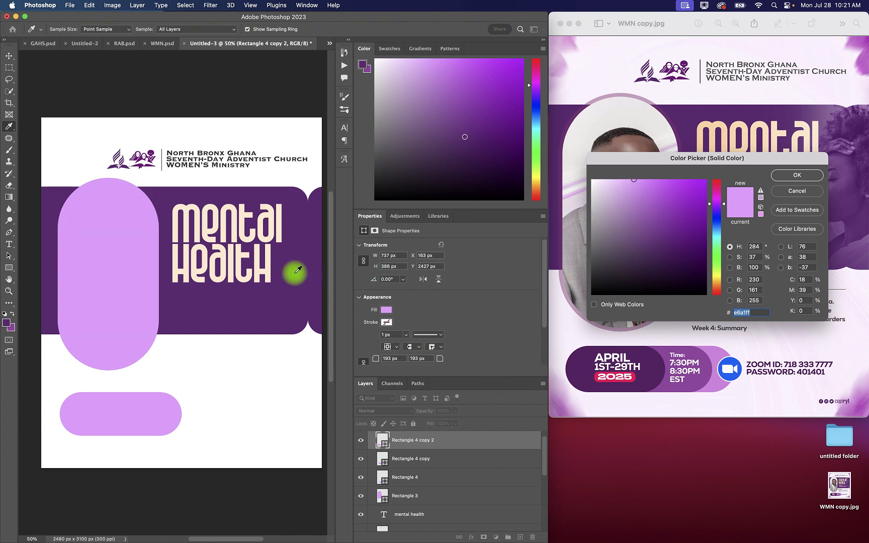
left_click(245, 309)
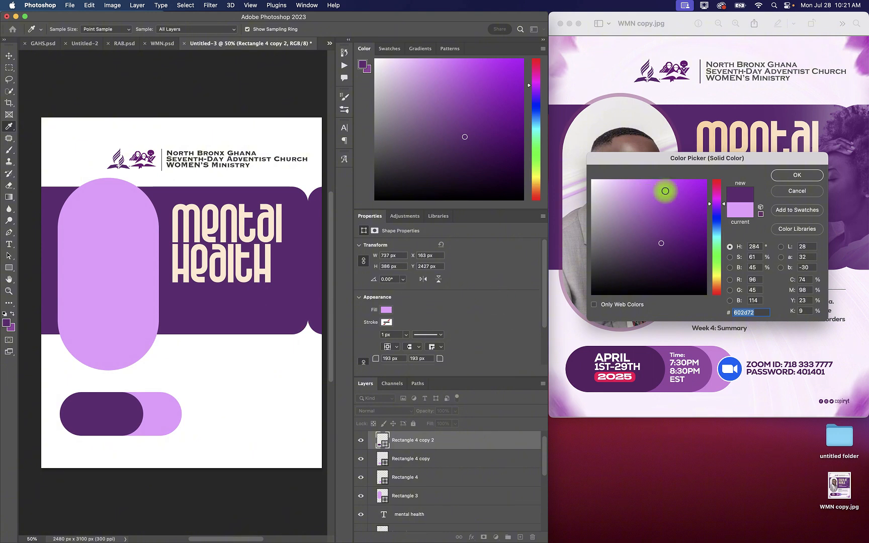
left_click(785, 177)
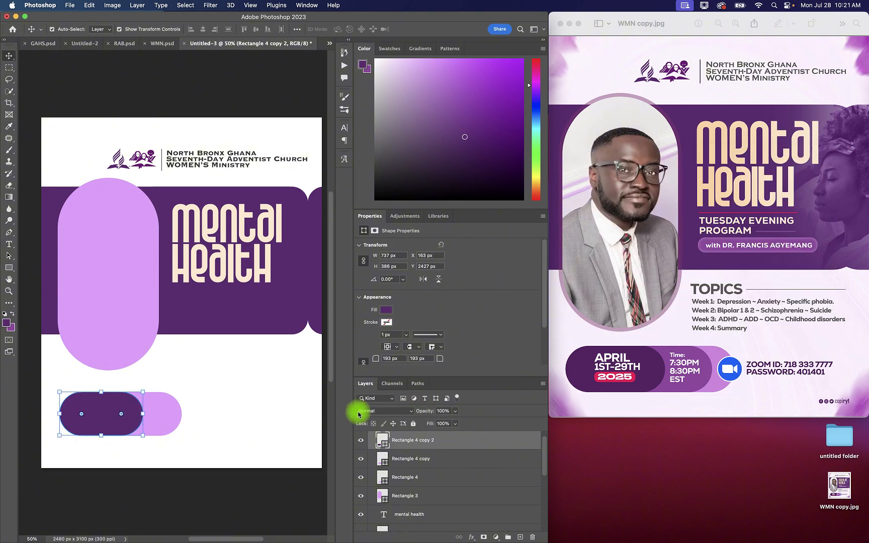
left_click(386, 466)
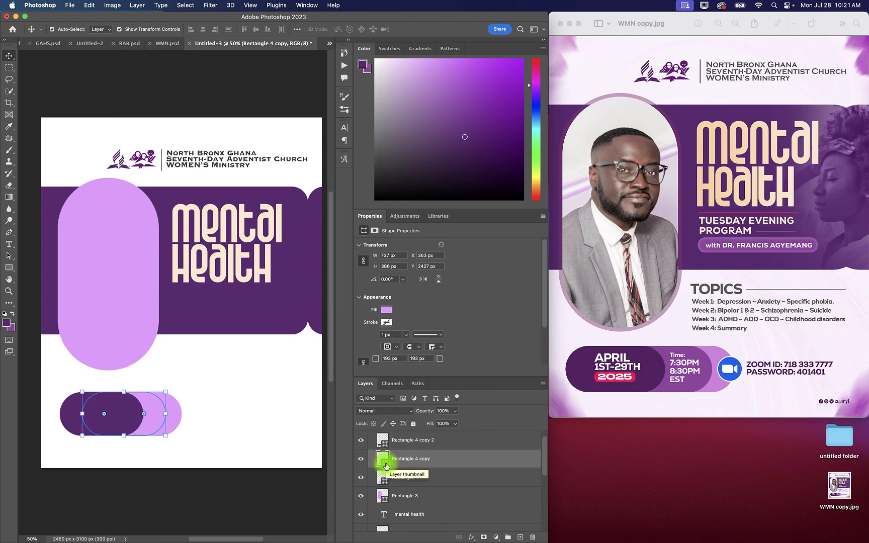
double_click(386, 465)
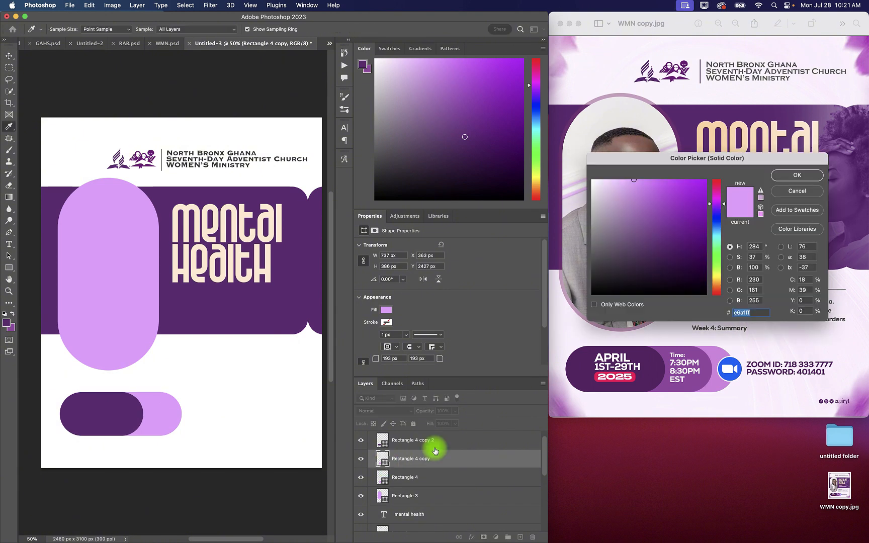
left_click(789, 191)
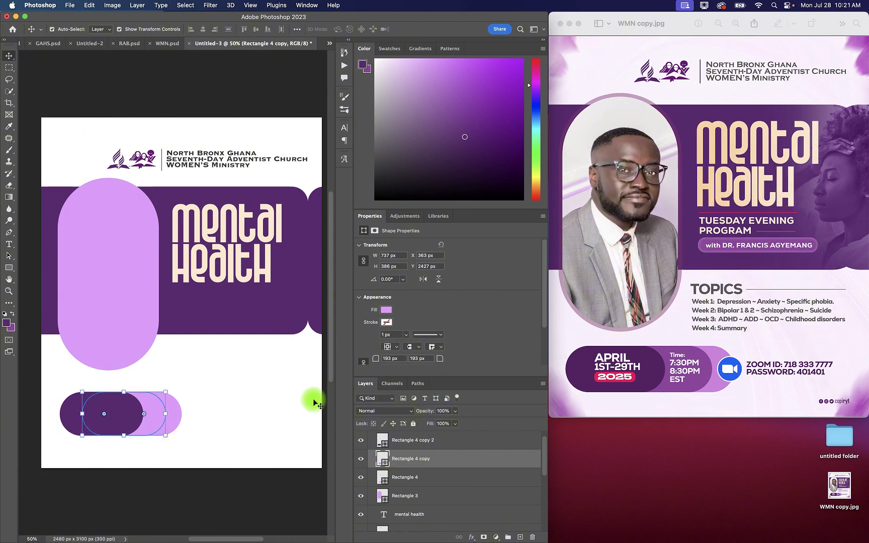
left_click(360, 481)
left_click(361, 482)
Step: Recolour the middle horizontal pill to a brighter purple, #ab3ed2, and clear the layer selection
double_click(384, 464)
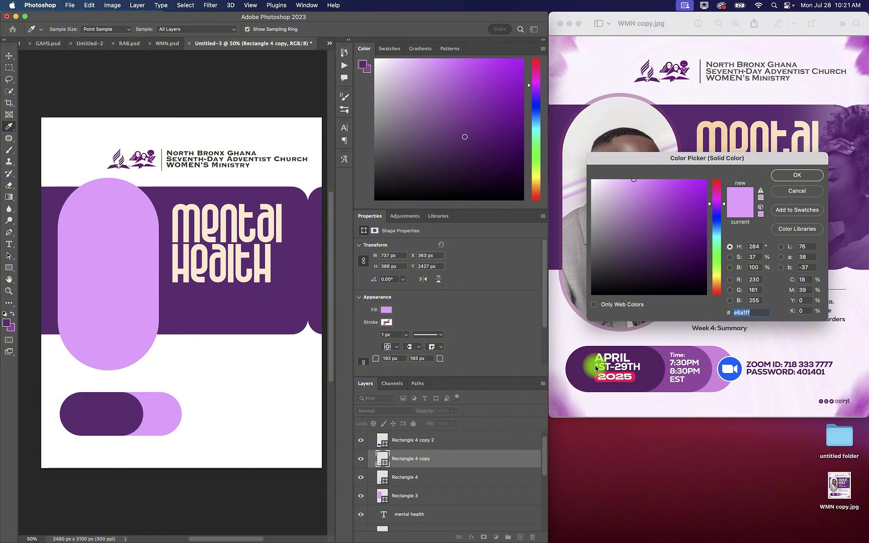
left_click(673, 200)
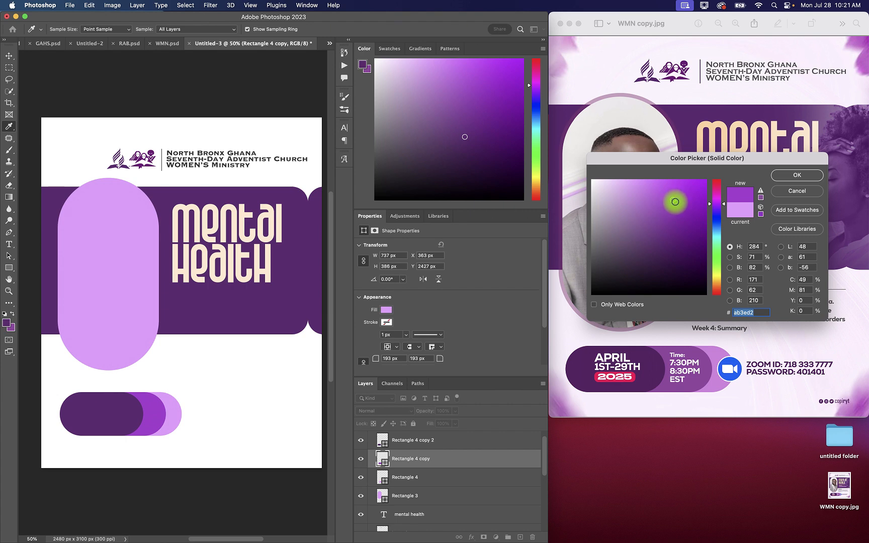
left_click(795, 175)
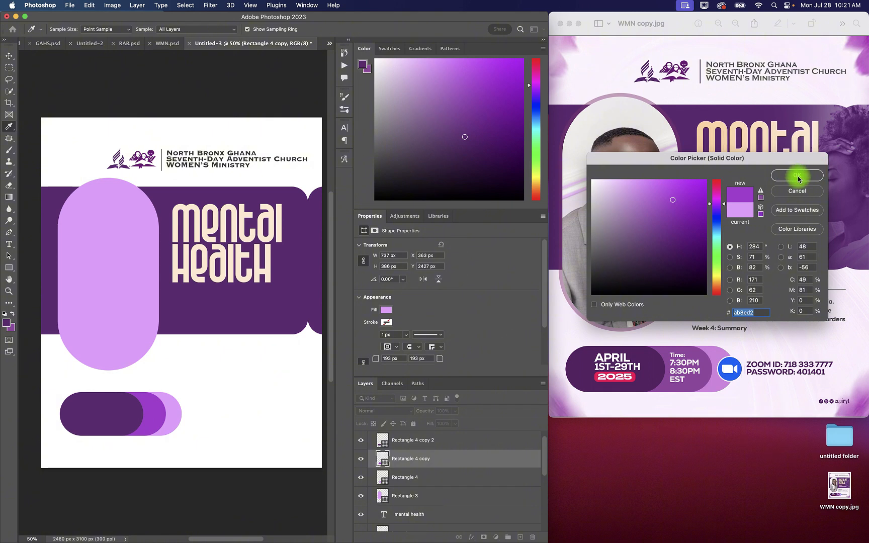
key("v")
left_click(208, 437)
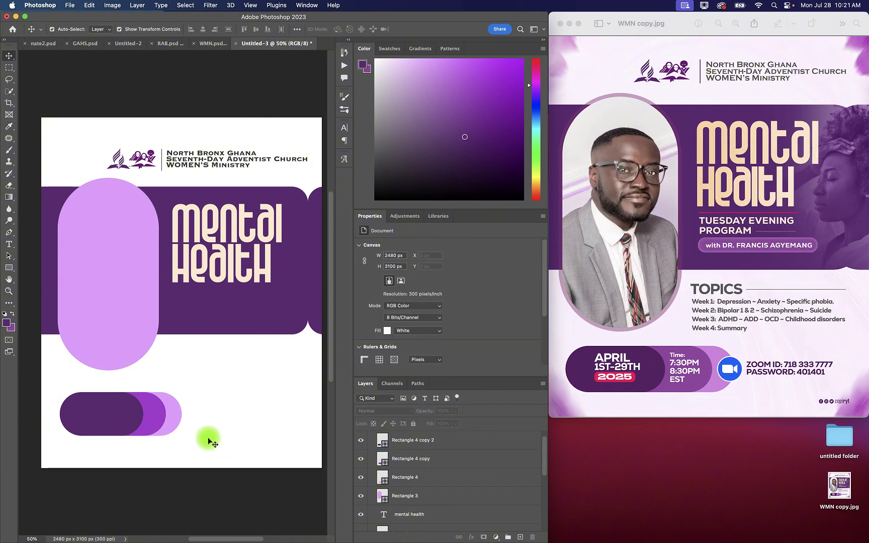
Step: Shift the light purple rear pill right to X 623 px
left_click(174, 422)
key("shift+Right")
key("shift+Right")
key("shift+Right")
key("shift+Right")
key("shift+Right")
key("shift+Right")
key("shift+Right")
key("shift+Right")
key("shift+Right")
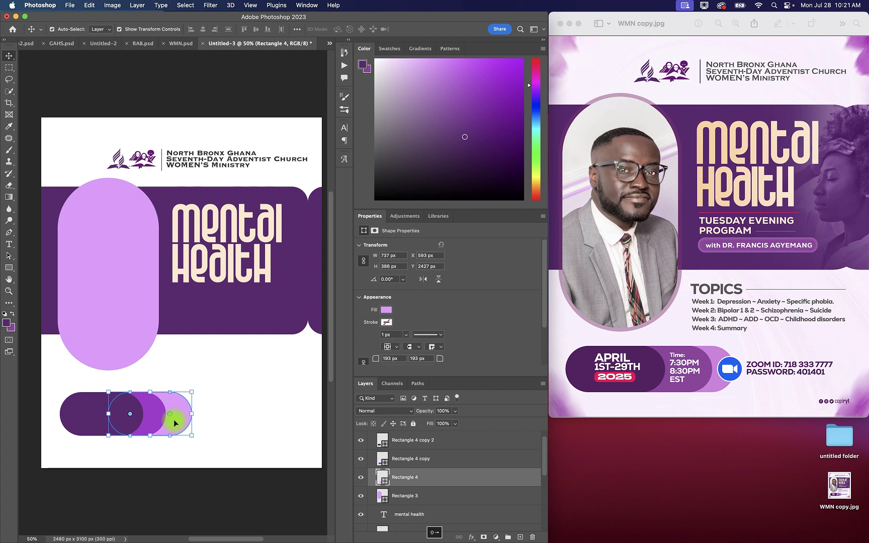
key("shift+Right")
key("shift+Right")
key("shift+Right")
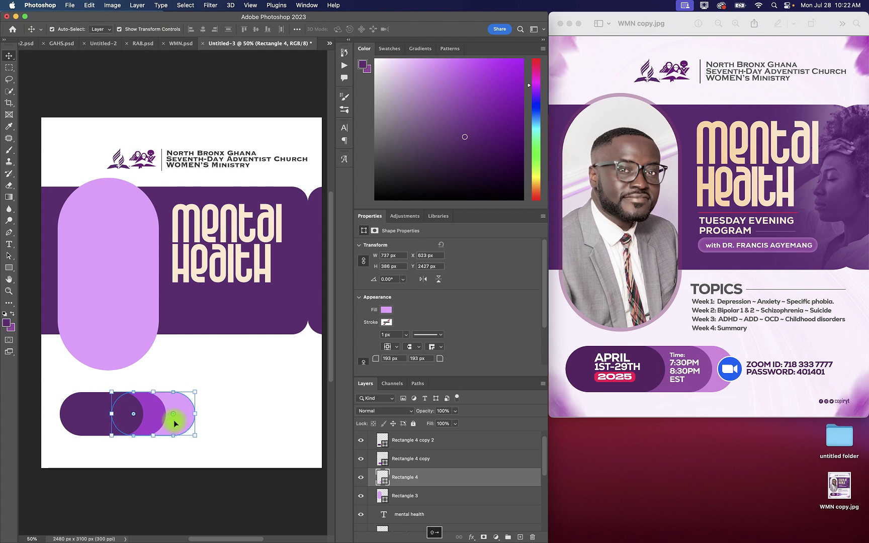
Step: Shift the middle horizontal pill right to X 443 px and clear the layer selection
left_click(133, 435)
left_click(151, 413)
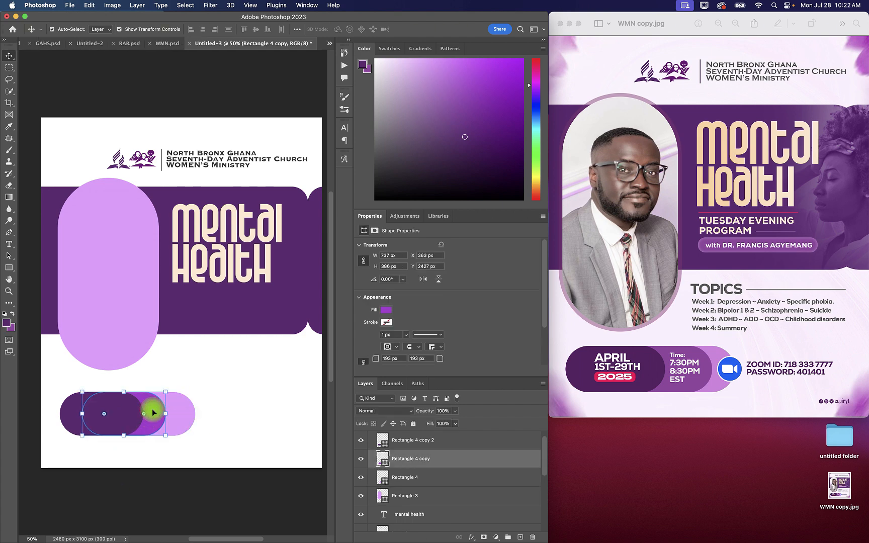
key("shift+Right")
key("shift+Right")
key("shift+Right")
key("shift+Right")
key("shift+Right")
key("shift+Right")
key("shift+Right")
key("shift+Right")
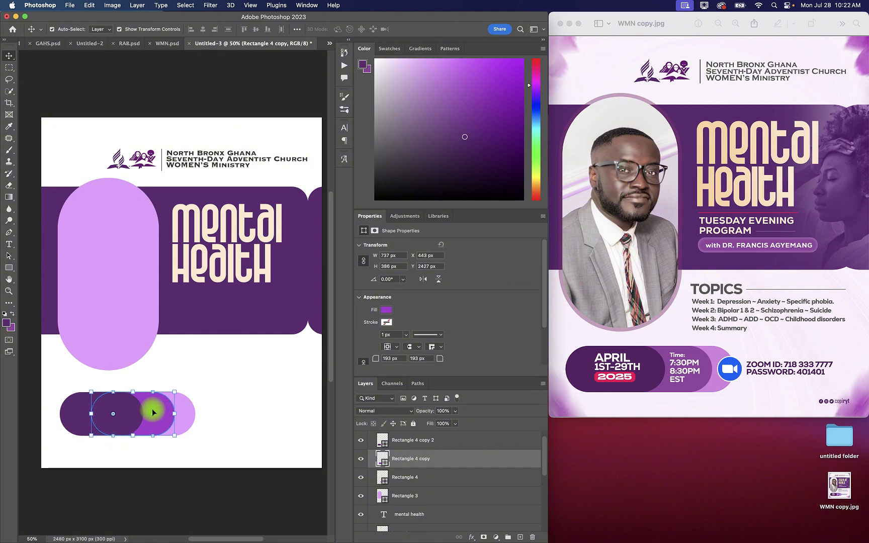
left_click(198, 487)
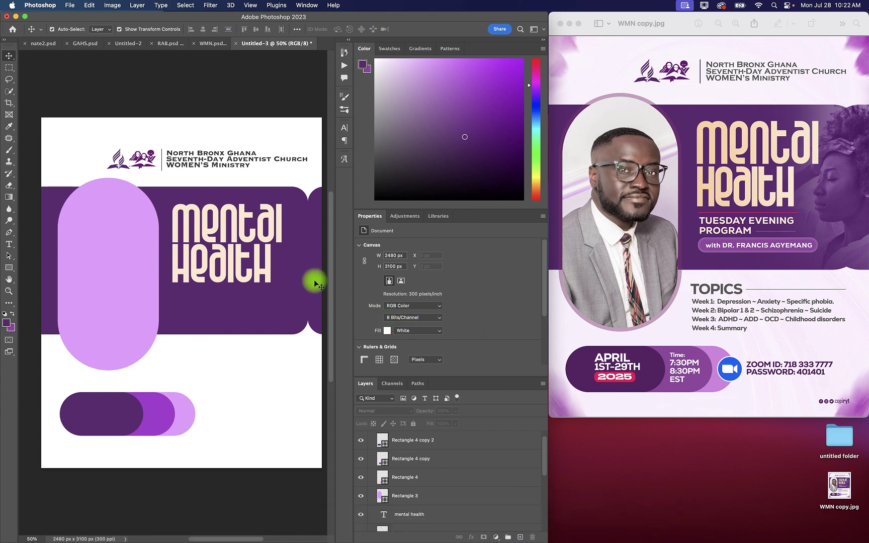
Step: With the vertical pill selected, switch to WMN.psd, pull the portrait photo layer out of its clipping mask, and move it to X -576 px, Y 48 px
left_click(137, 268)
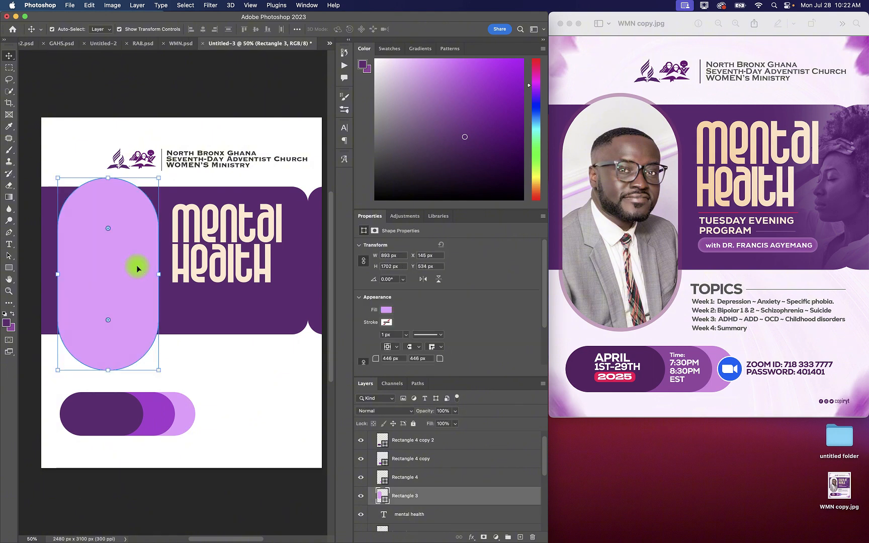
left_click(177, 44)
left_click(105, 243)
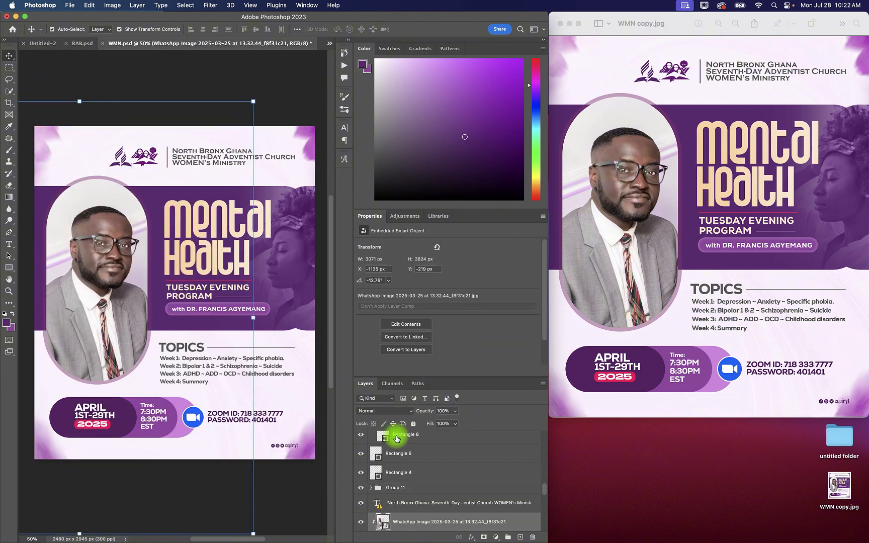
left_click_drag(410, 522, 414, 469)
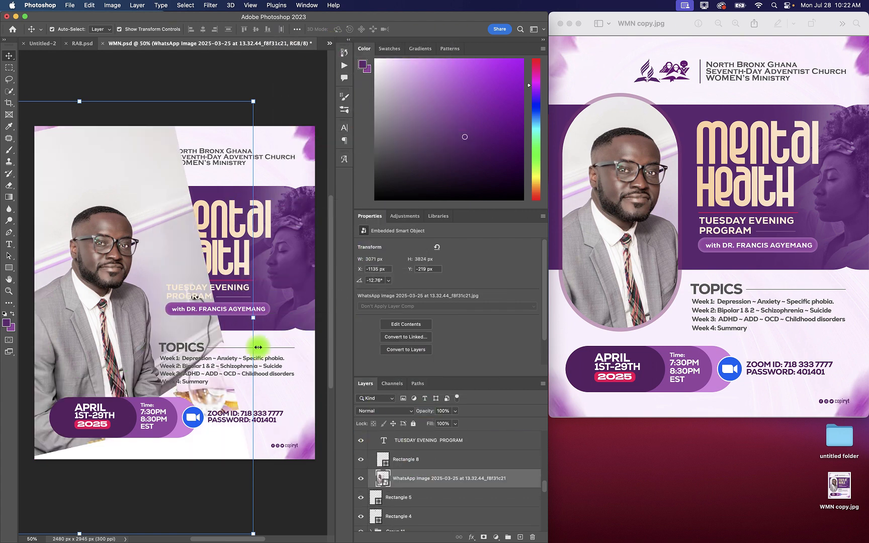
left_click_drag(122, 230, 185, 263)
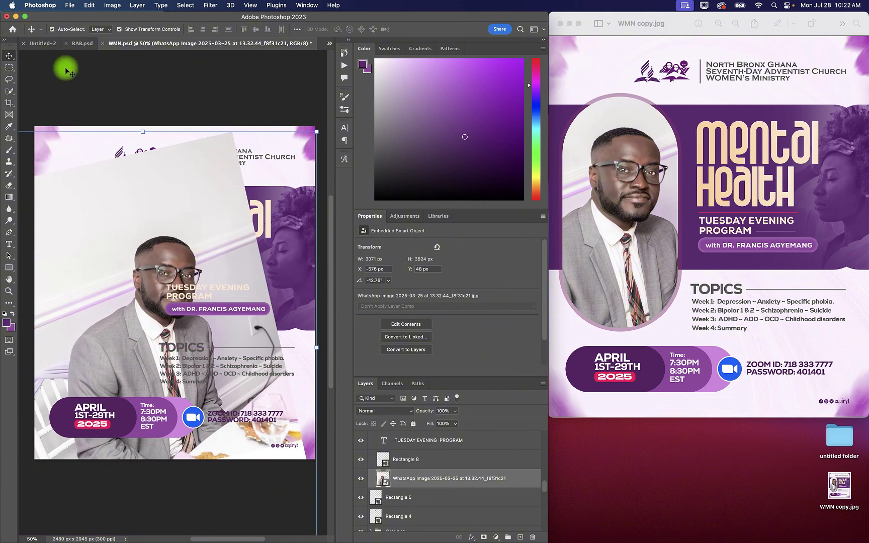
Step: Close RAB.psd without saving and copy the portrait photo from WMN.psd into Untitled-3, above the vertical pill layer
left_click(67, 44)
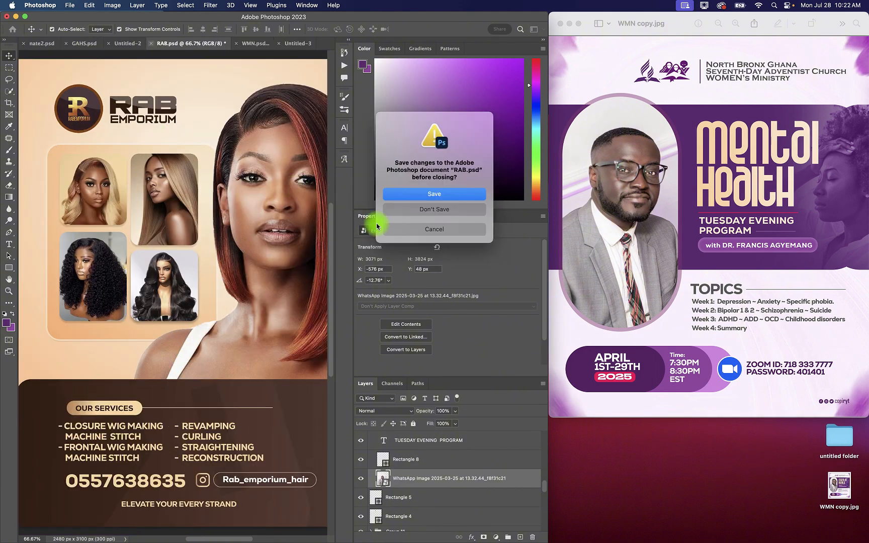
left_click(403, 210)
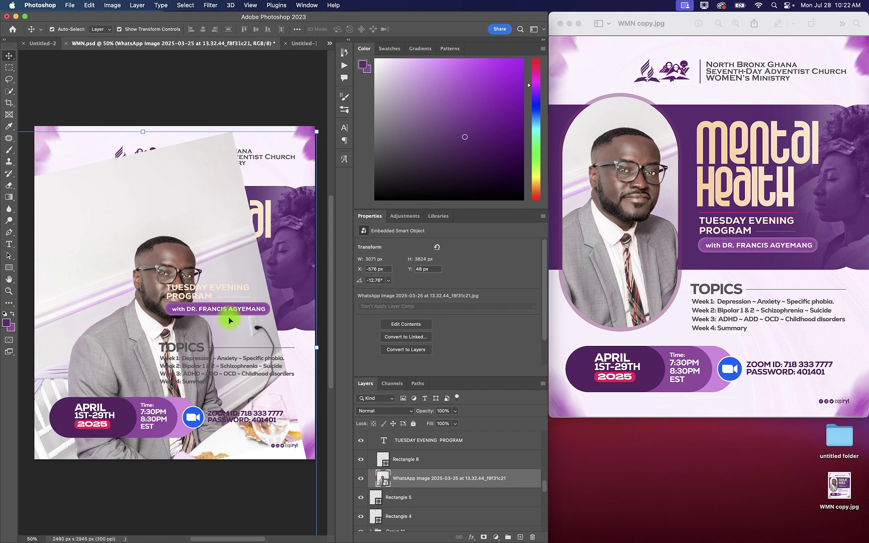
left_click_drag(398, 477, 150, 290)
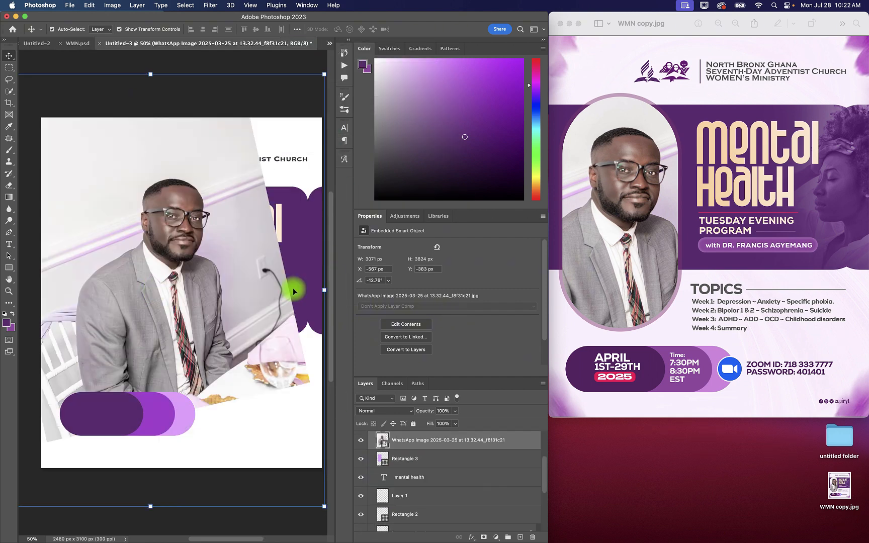
Step: Rotate the portrait photo to -8.55°, scale it to 35.08%, and place it over the vertical pill
left_click_drag(228, 297, 226, 296)
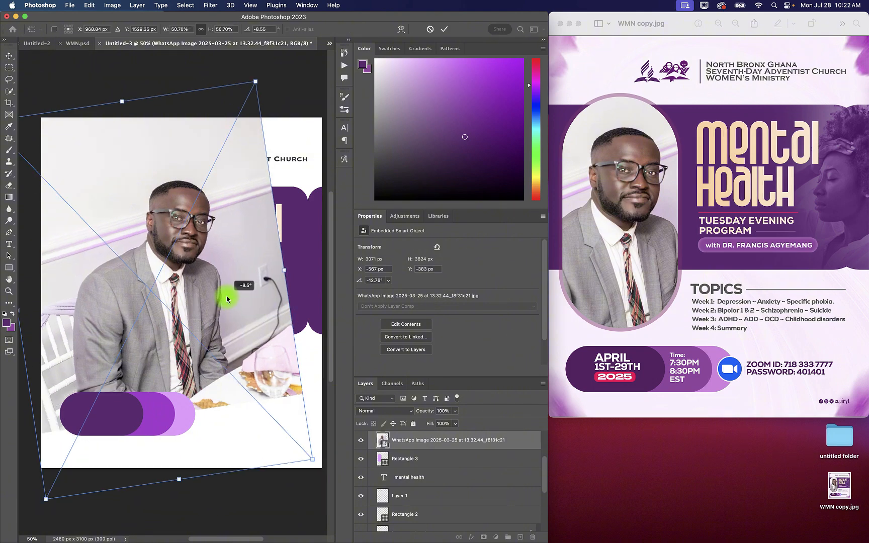
left_click_drag(284, 267, 201, 273)
left_click_drag(147, 267, 129, 255)
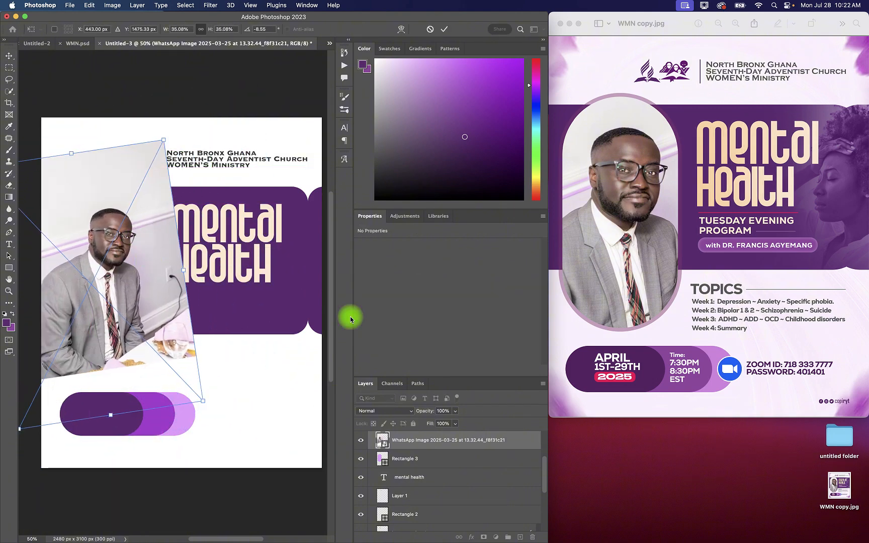
left_click(445, 29)
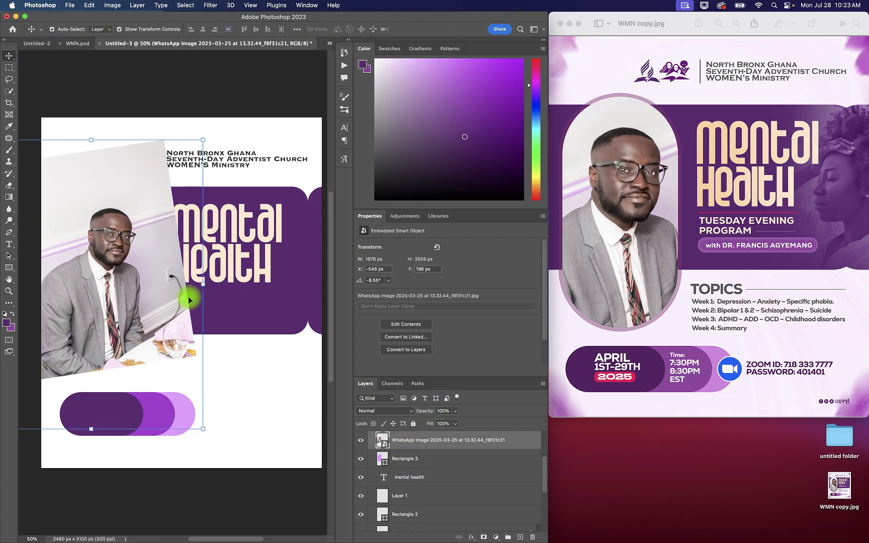
Step: Reposition the portrait over the vertical pill, rotate it to -14.89°, and enlarge it to 36.86%
left_click_drag(105, 240, 148, 250)
left_click(98, 230)
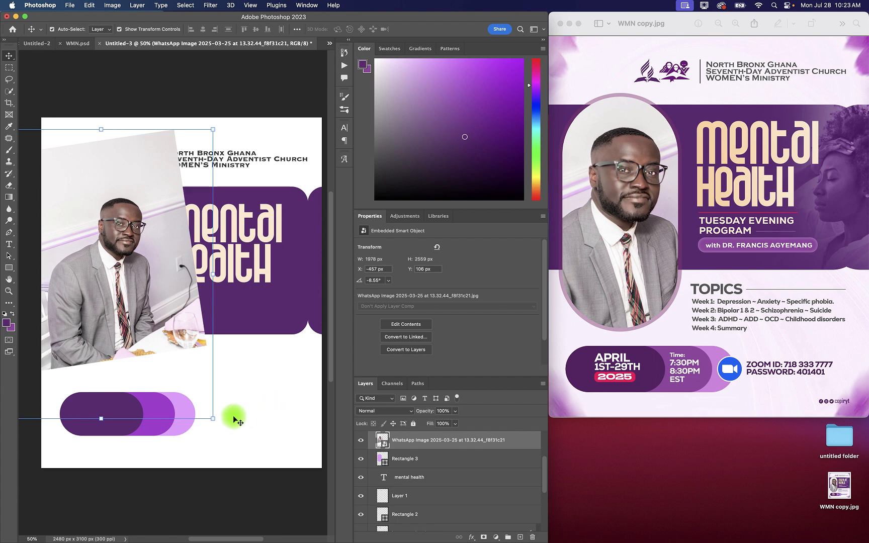
left_click_drag(217, 414, 220, 390)
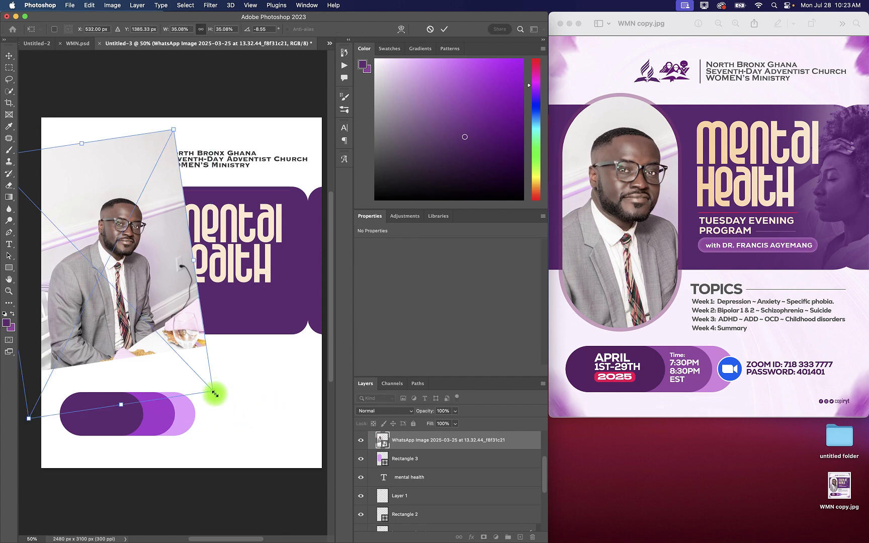
left_click_drag(215, 392, 344, 96)
left_click(444, 28)
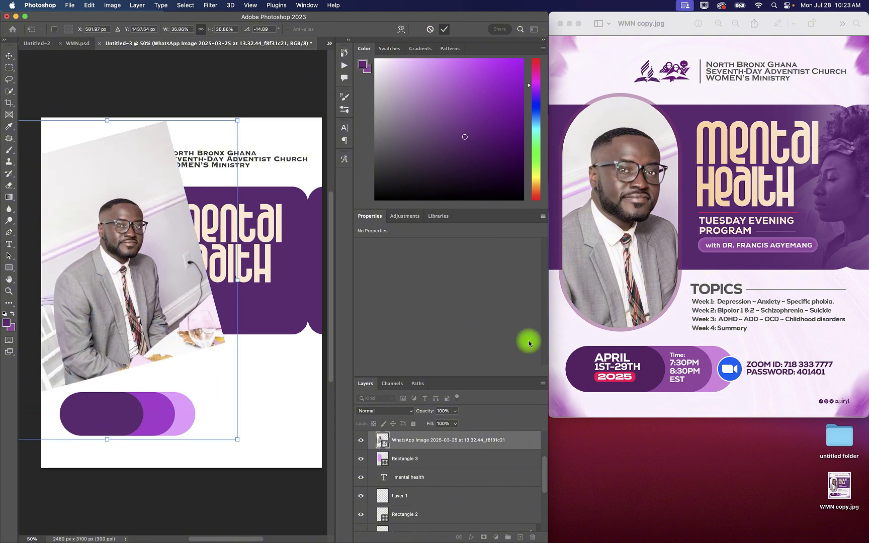
Step: Clip the portrait photo to the vertical pill with a clipping mask and shift it to X -664 px, Y 0 px
right_click(513, 447)
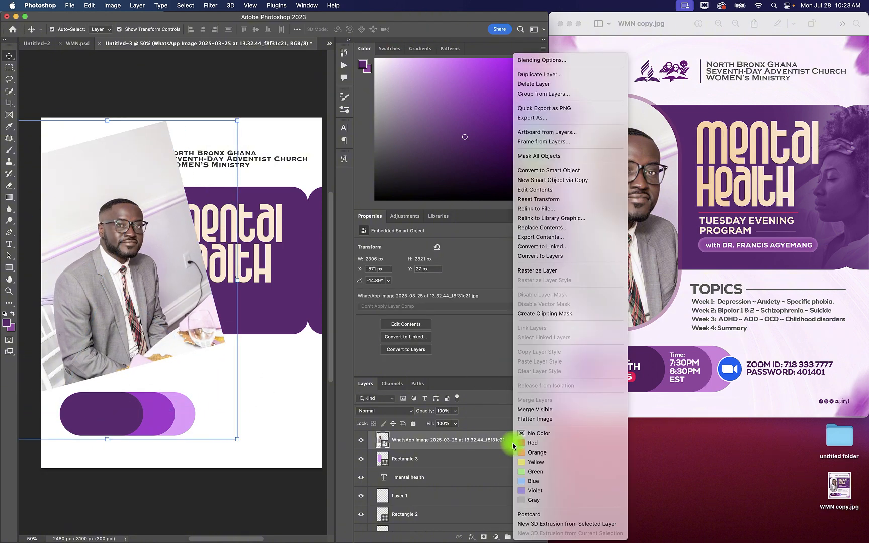
left_click(541, 317)
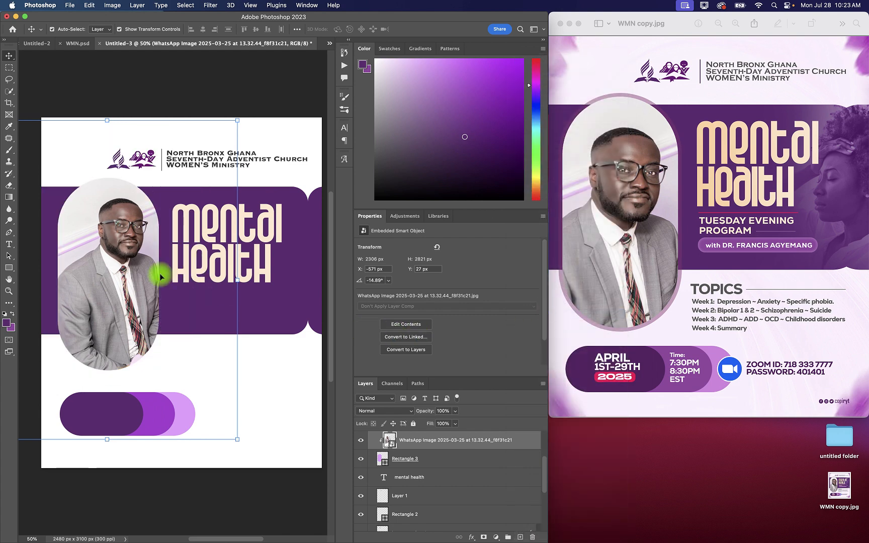
left_click_drag(128, 252, 118, 248)
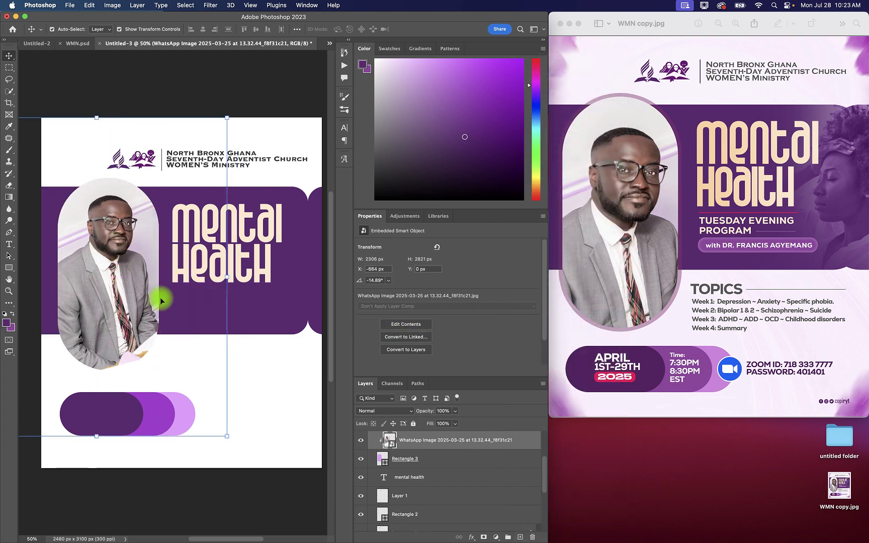
Step: Rotate the clipped portrait to -12.21°, enlarge it to 47.51%, and position it at X -1003 px, Y -139 px
left_click_drag(227, 275, 204, 264)
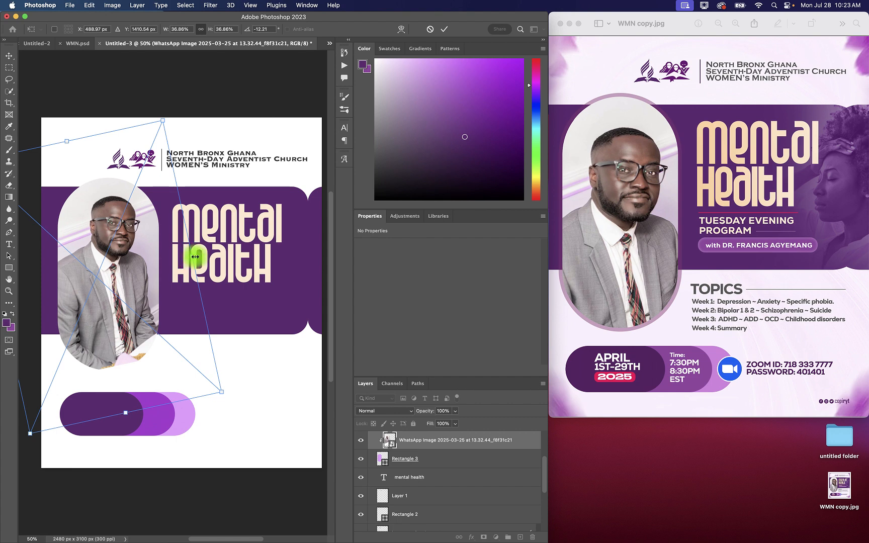
left_click_drag(195, 256, 243, 256)
left_click_drag(130, 255, 97, 287)
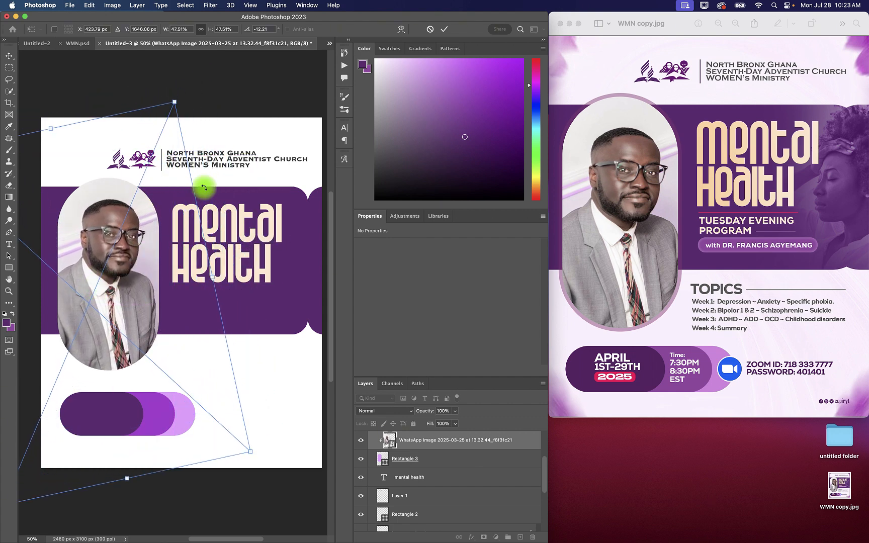
left_click(444, 29)
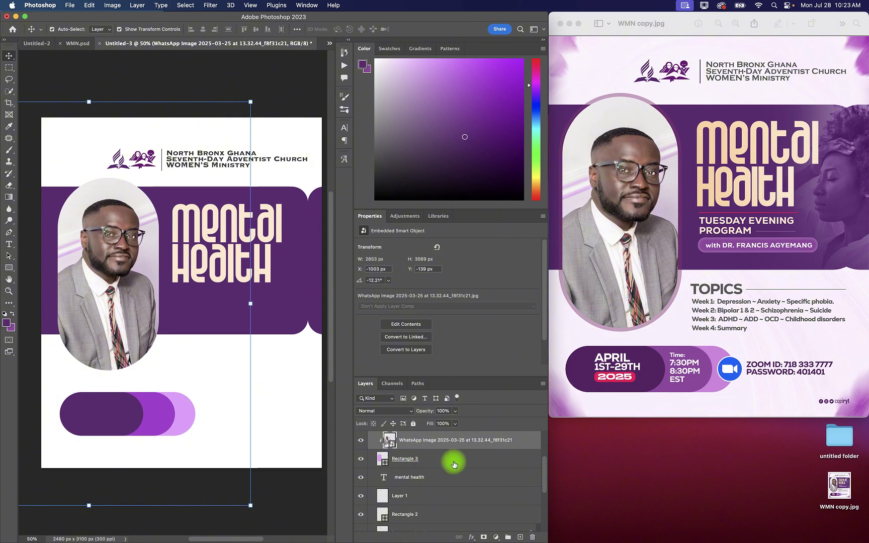
Step: Add a 29 px outside Stroke layer style in bright purple #bc00ff to the vertical pill behind the portrait
left_click(454, 462)
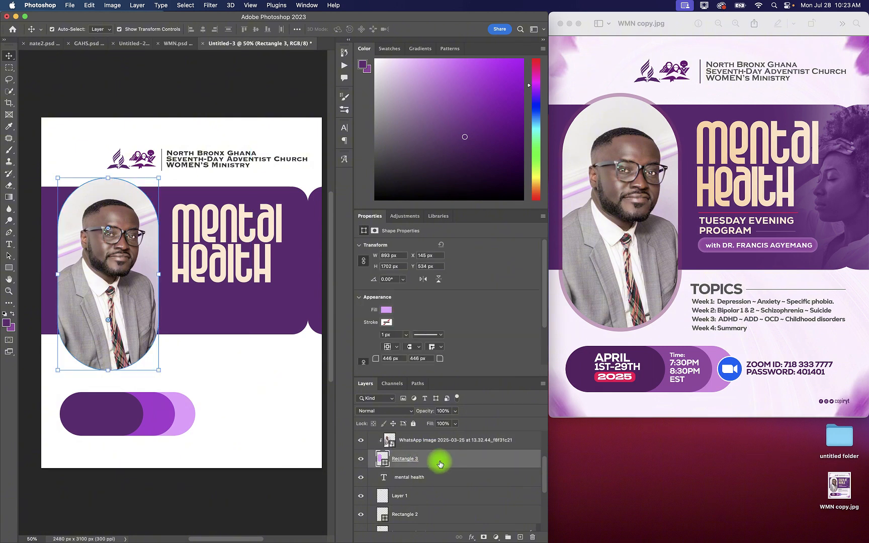
double_click(447, 462)
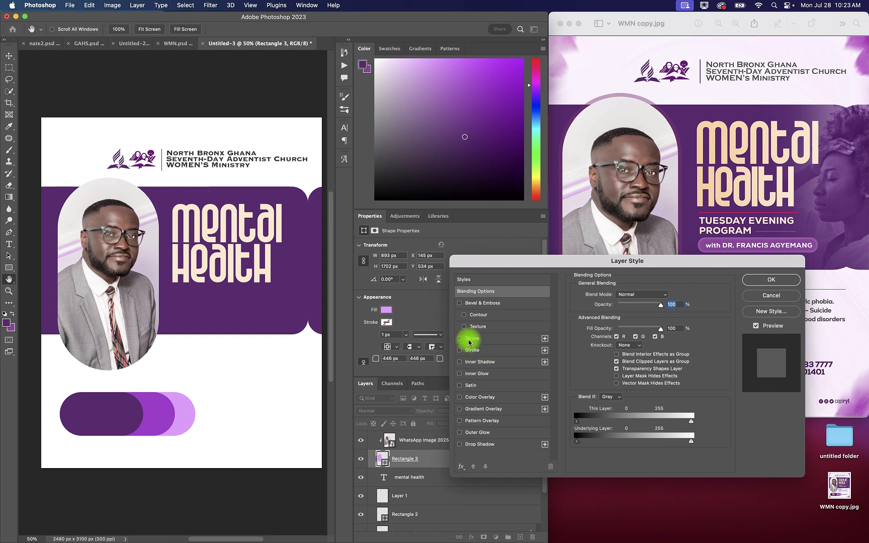
left_click(459, 339)
left_click(475, 338)
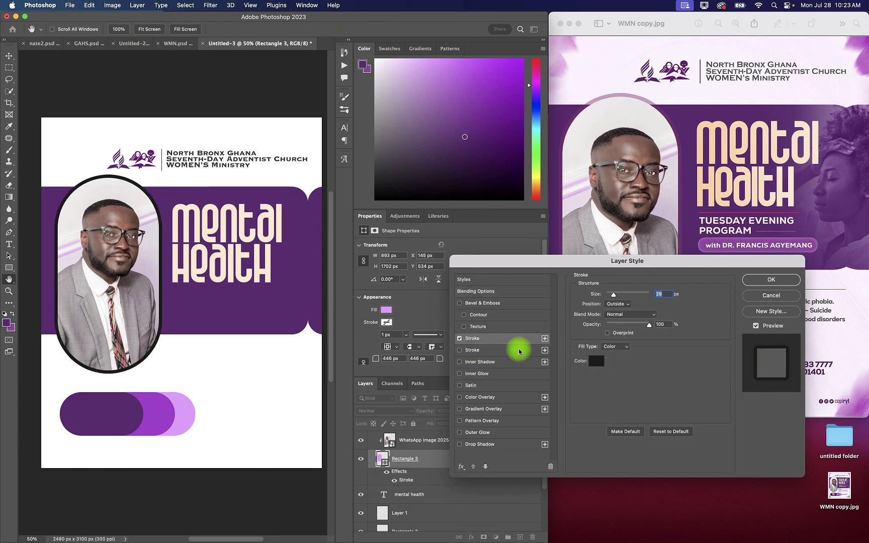
left_click(592, 362)
left_click(247, 309)
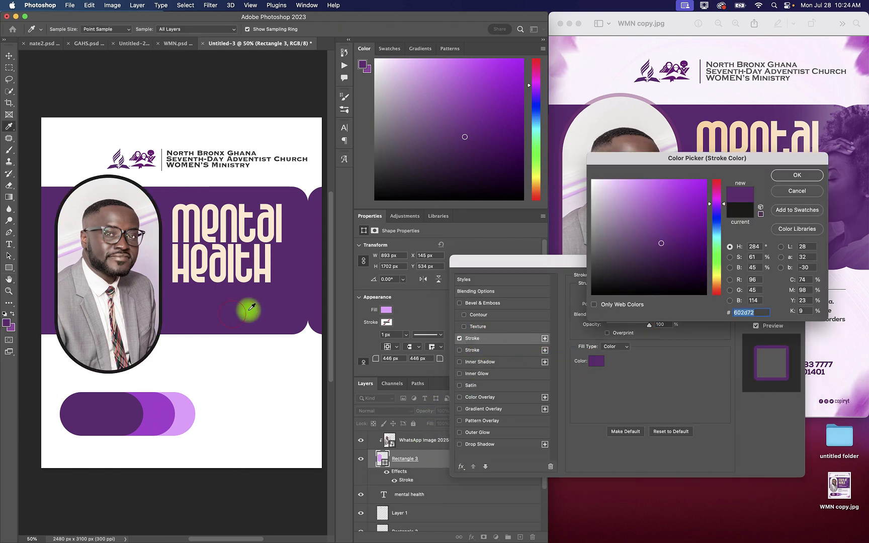
left_click(689, 193)
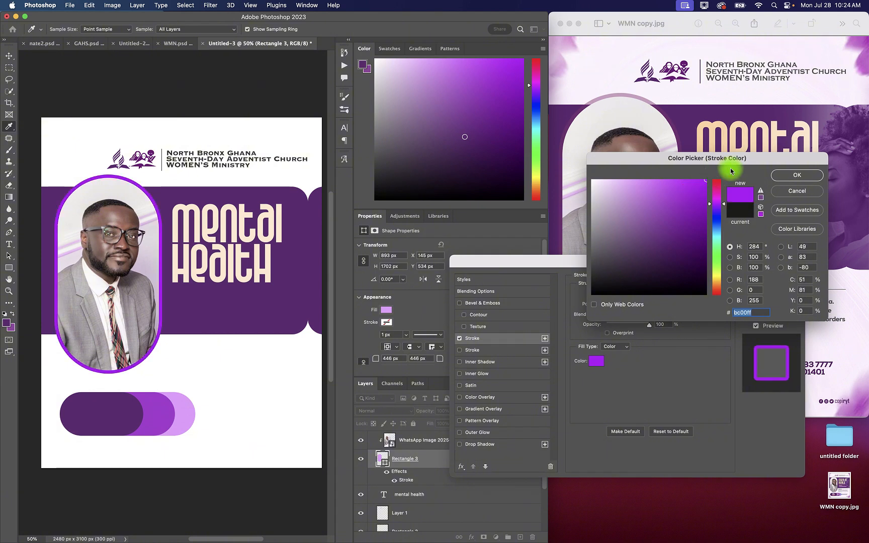
left_click(794, 174)
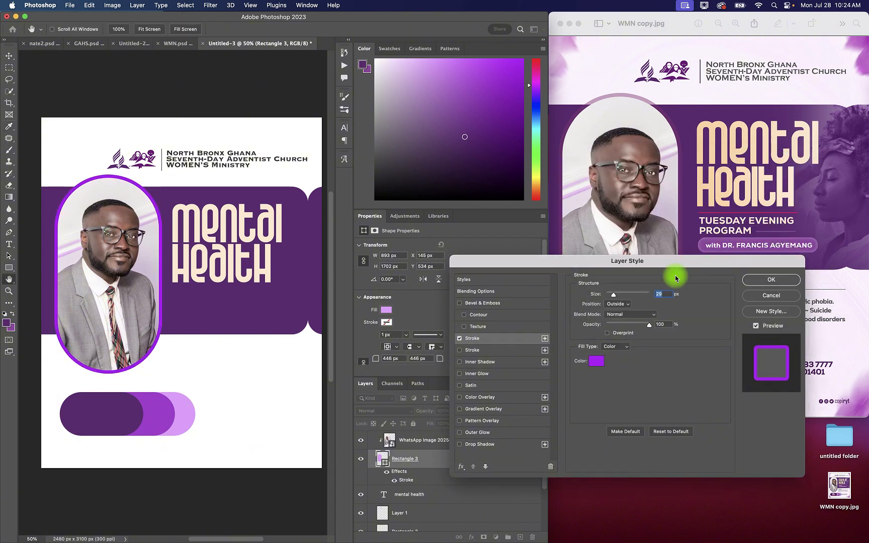
Step: Soften the pill's stroke to 23% opacity, recolour it to pink #ff00ae, and reduce its size to 27 px
left_click(619, 324)
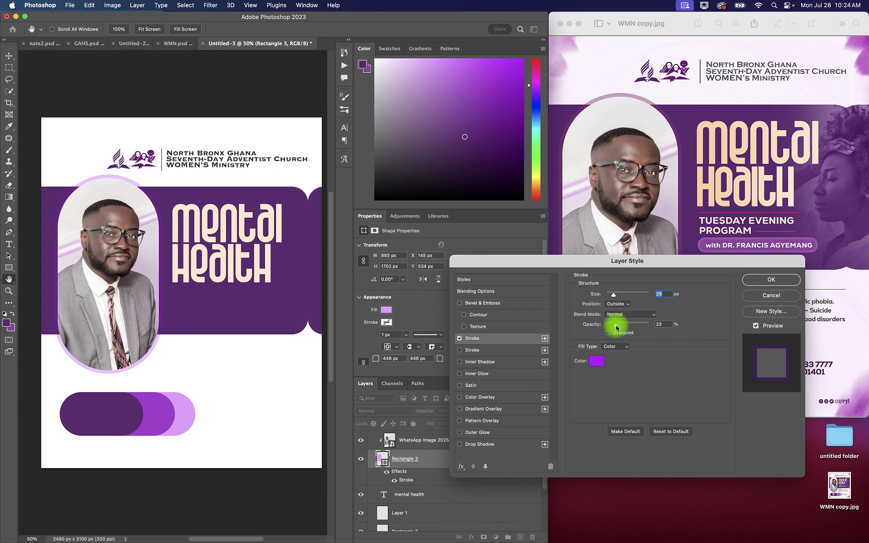
left_click(595, 361)
left_click_drag(723, 200, 718, 191)
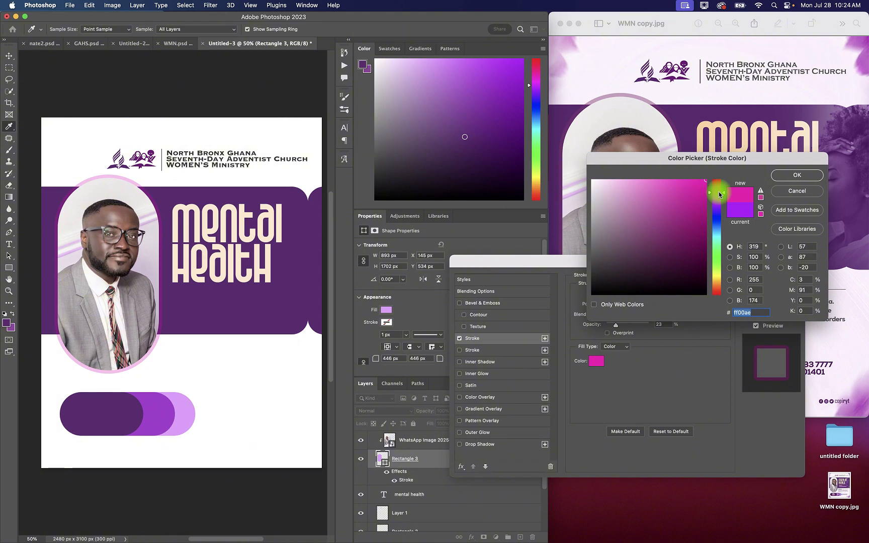
left_click(796, 175)
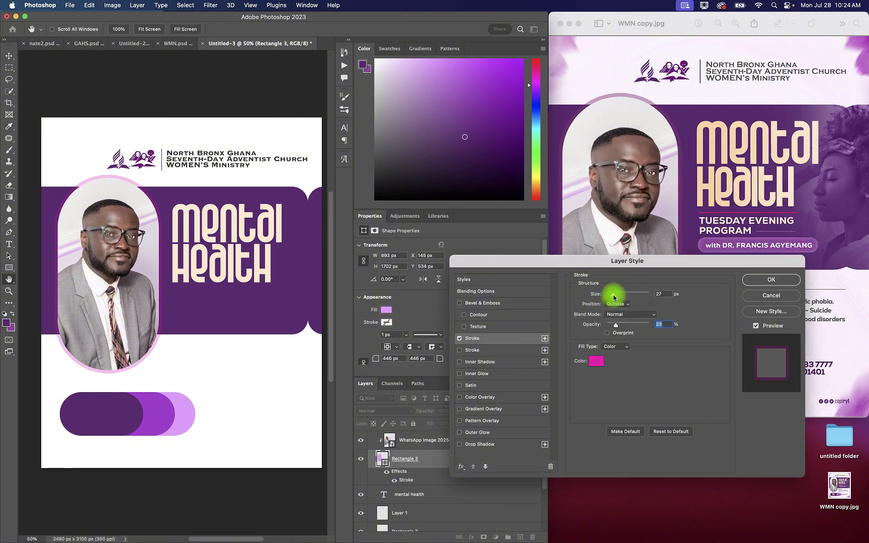
left_click(760, 280)
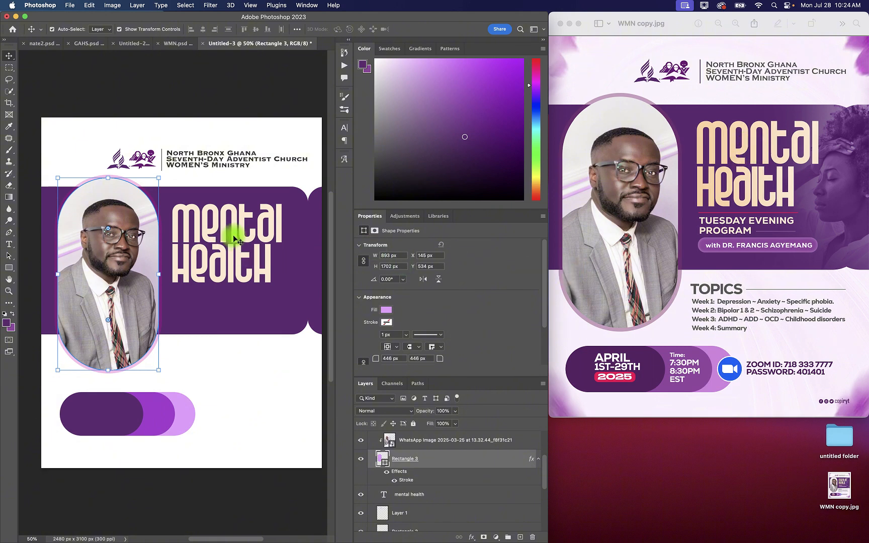
Step: Add a Gradient Overlay layer style to the mental health title text
left_click(223, 222)
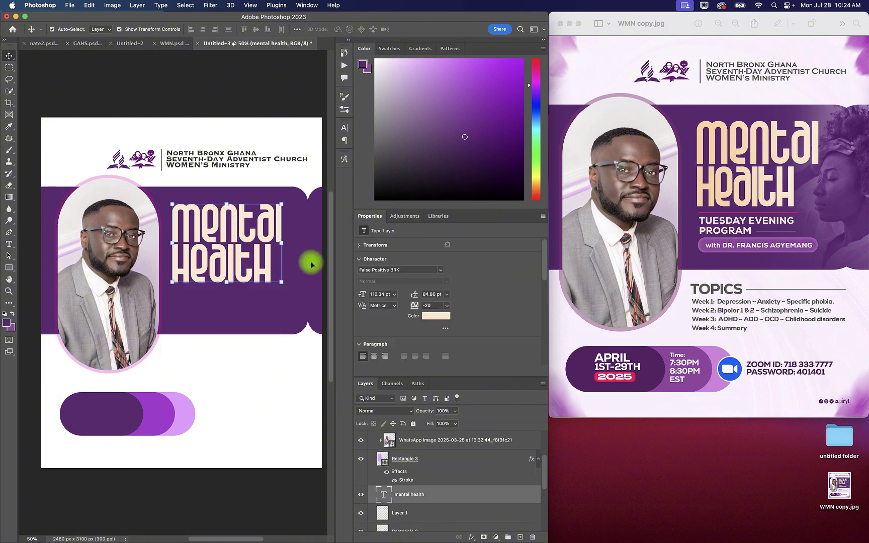
double_click(439, 495)
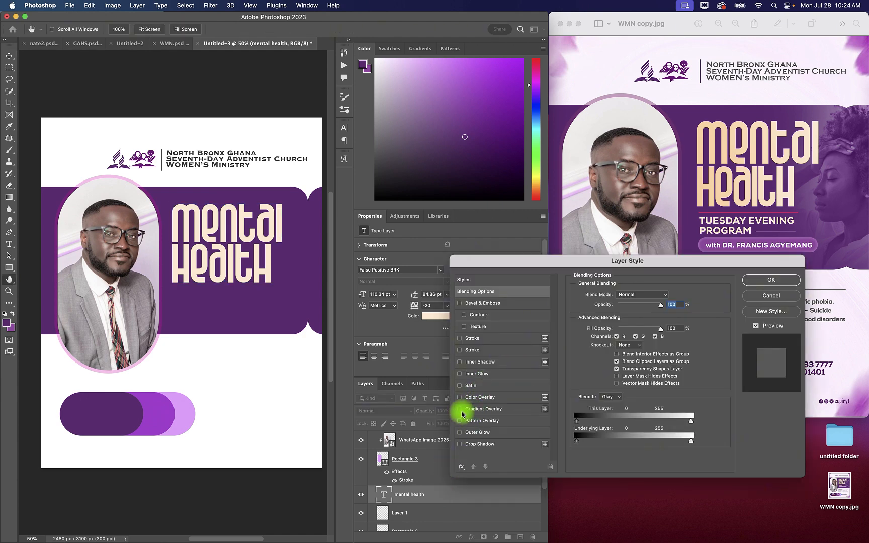
left_click(771, 296)
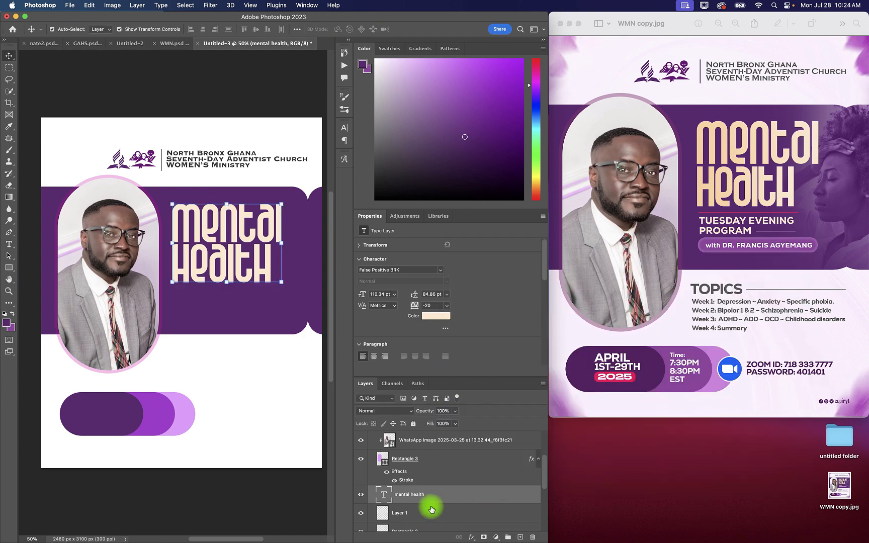
double_click(435, 495)
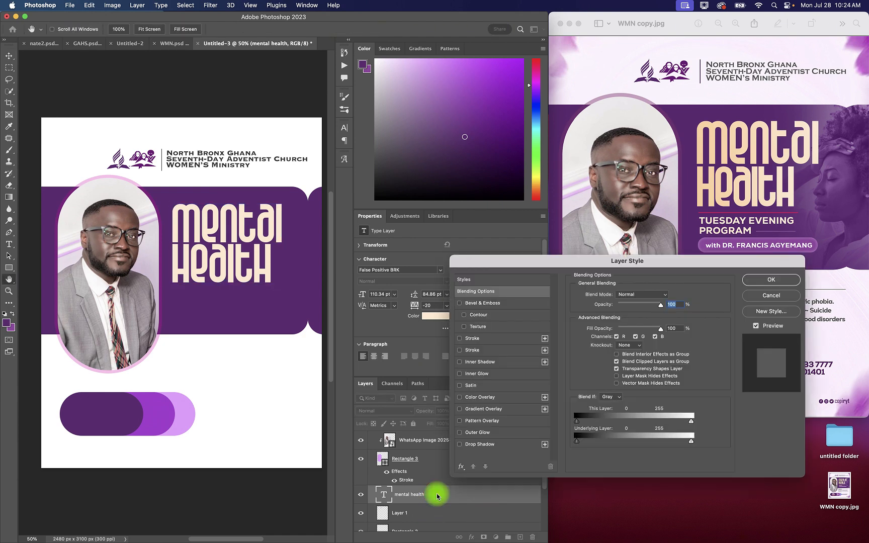
left_click(459, 409)
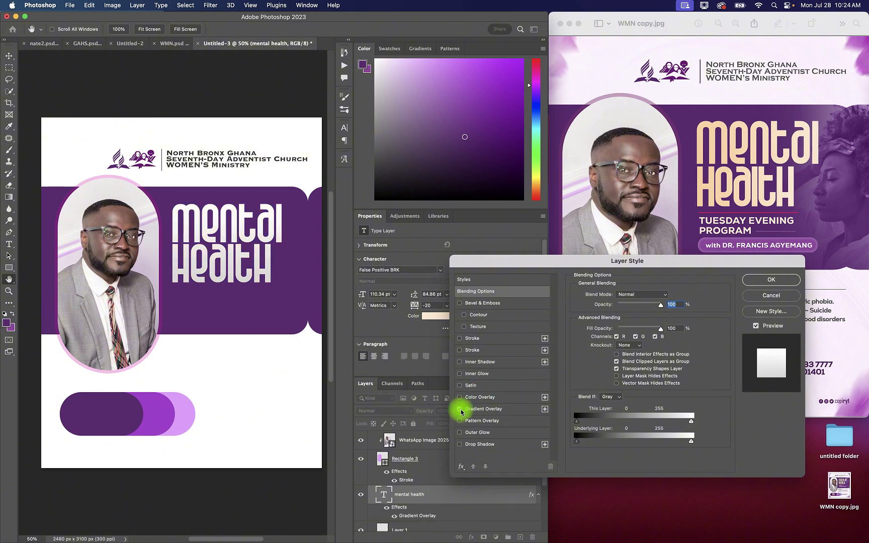
left_click(496, 408)
Step: Set the starting colour stop of the title's overlay gradient to warm gold #f9d591
left_click(628, 315)
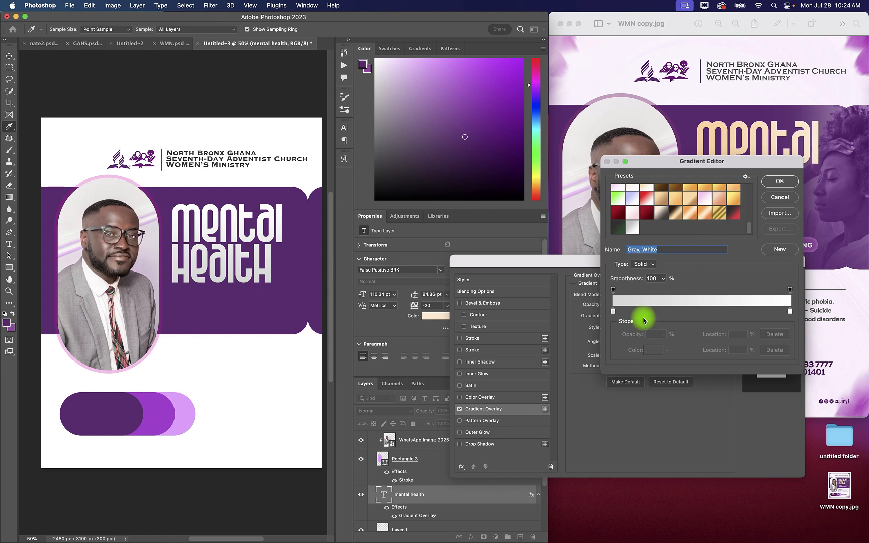
left_click(613, 311)
left_click(651, 351)
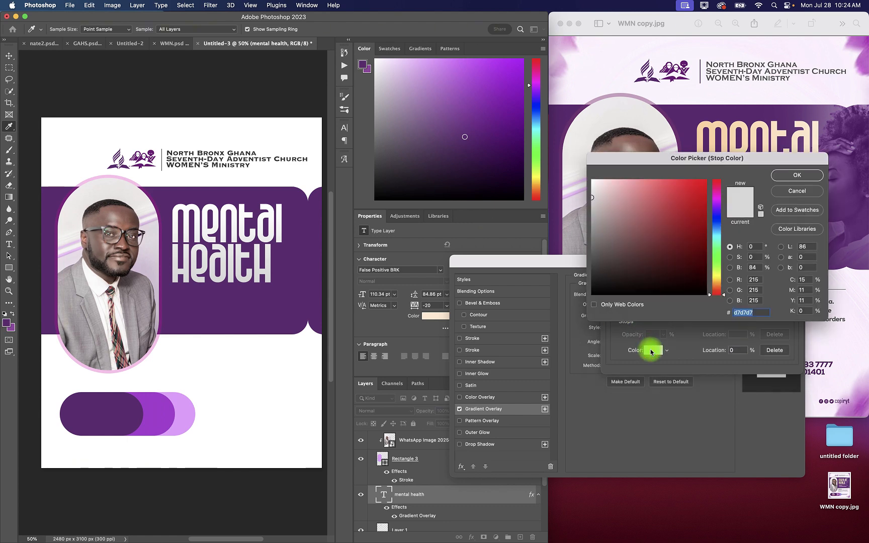
left_click_drag(719, 289, 719, 282)
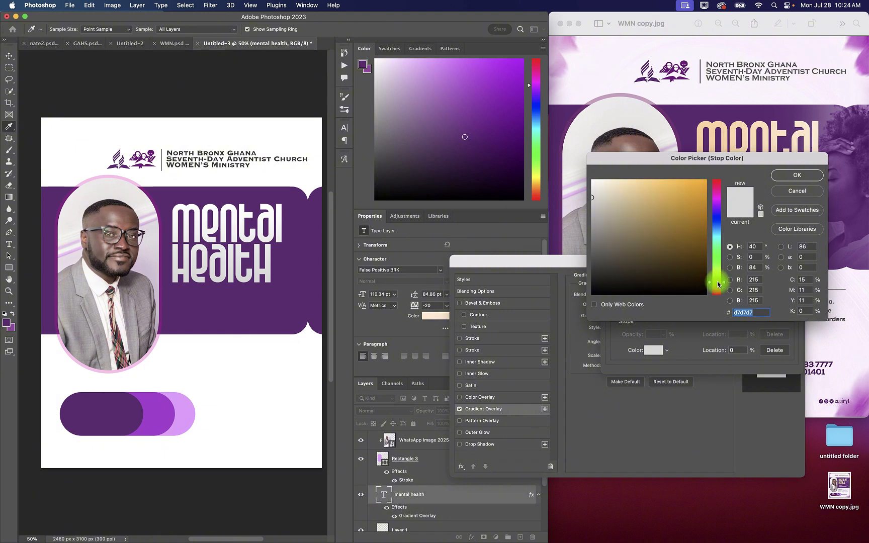
left_click_drag(645, 188, 639, 182)
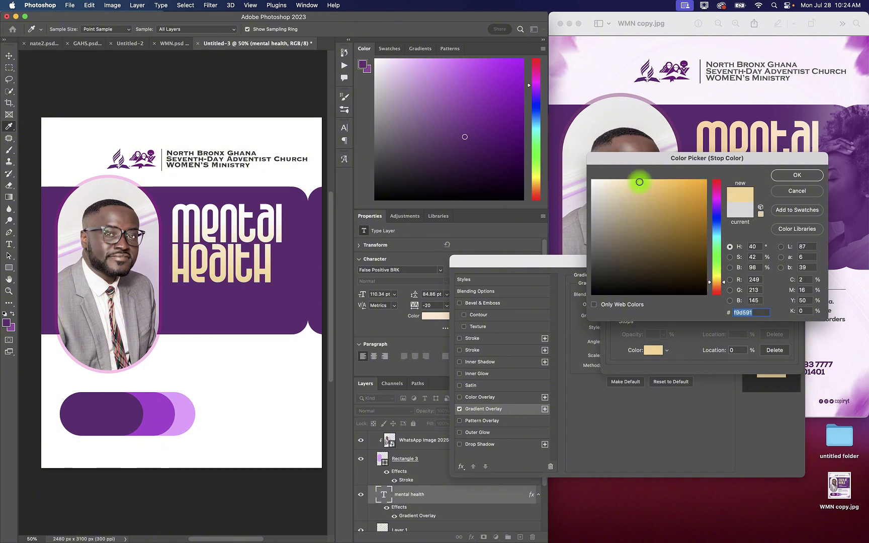
left_click(791, 175)
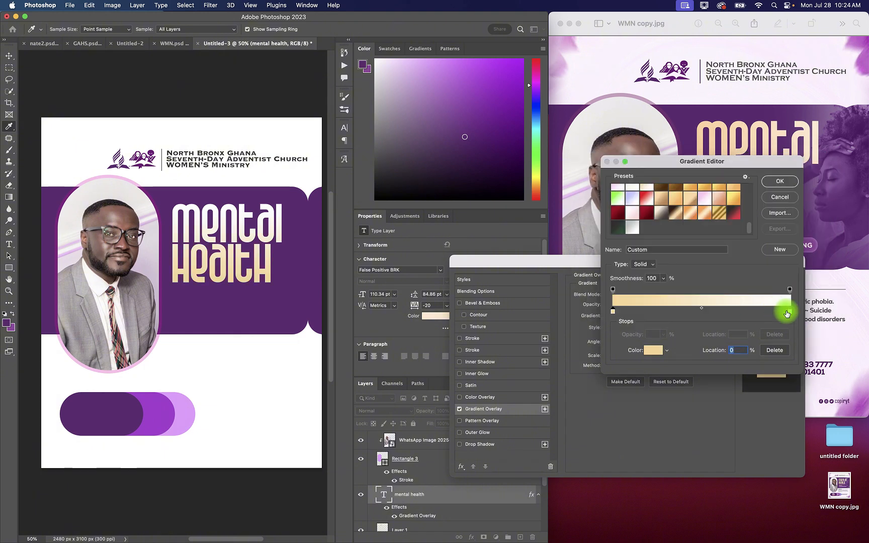
Step: Set the end colour stop of the title's overlay gradient to pale cream #fff2e2 and accept the gradient
left_click(788, 313)
left_click(653, 350)
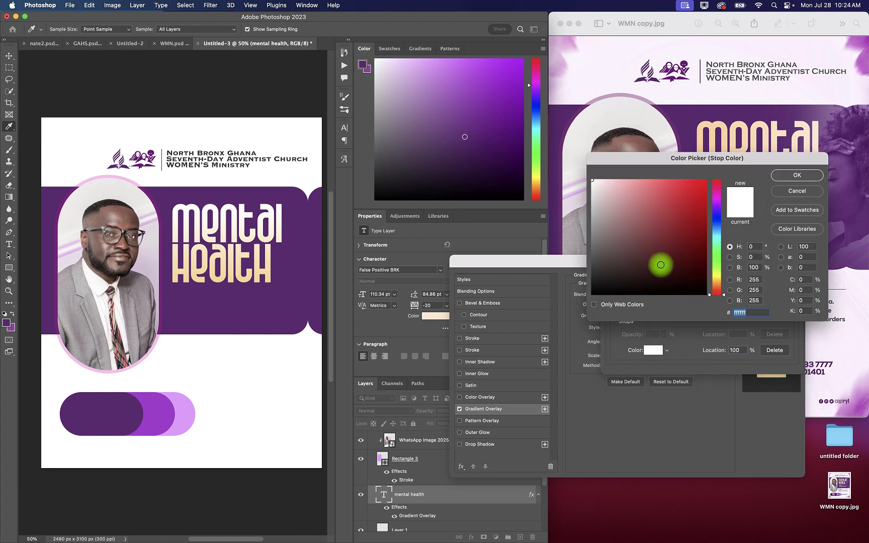
left_click(264, 274)
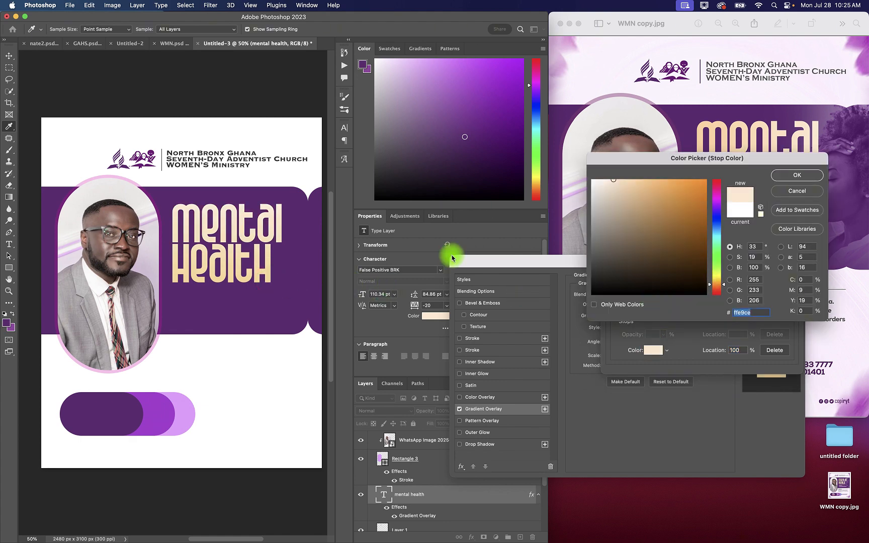
left_click_drag(605, 183, 604, 178)
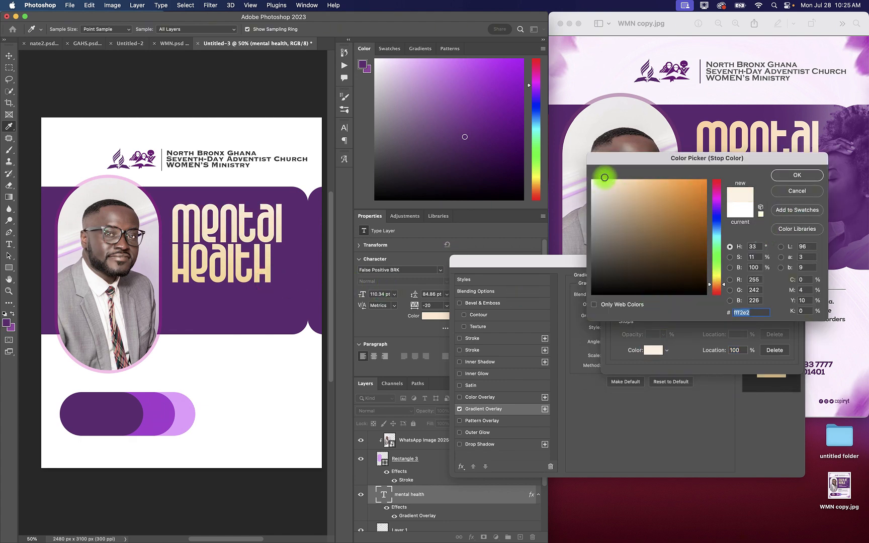
left_click(795, 175)
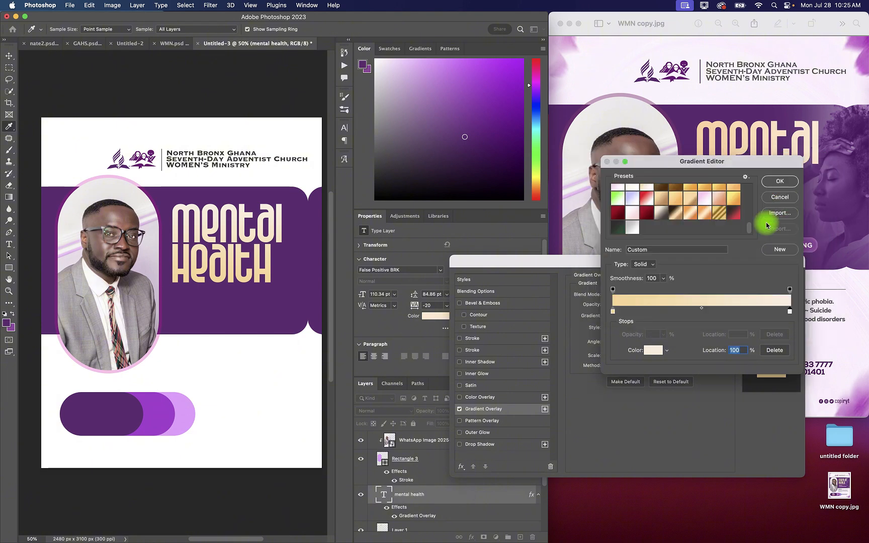
left_click(779, 183)
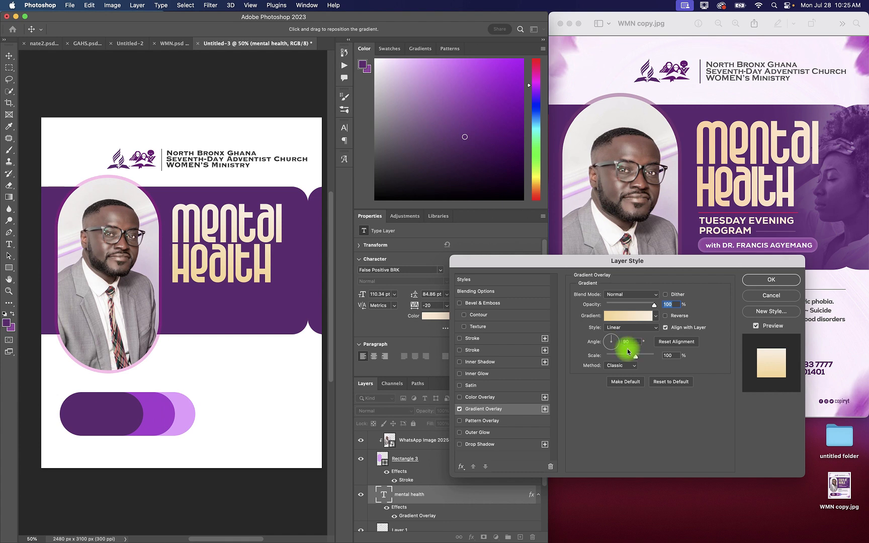
Step: Set the title's gradient overlay to 107% scale and a 10° angle, and apply the layer style
left_click(638, 356)
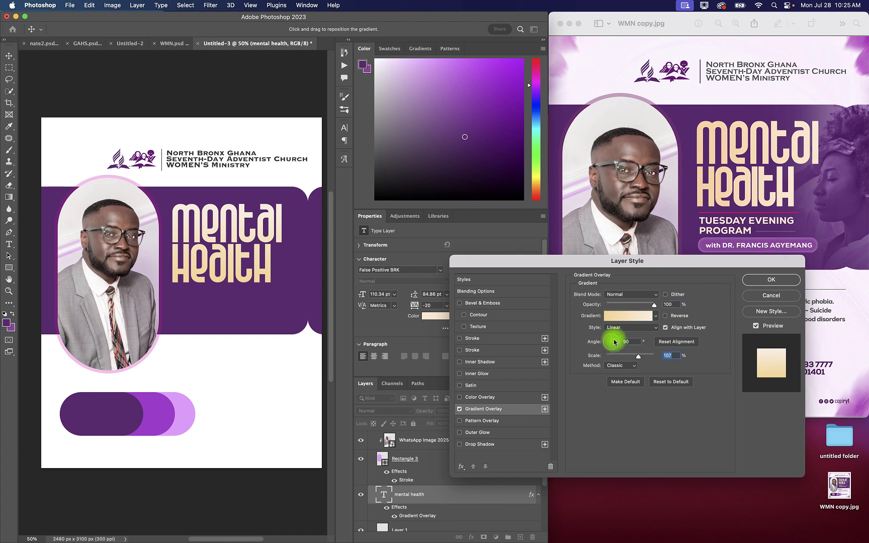
left_click(616, 341)
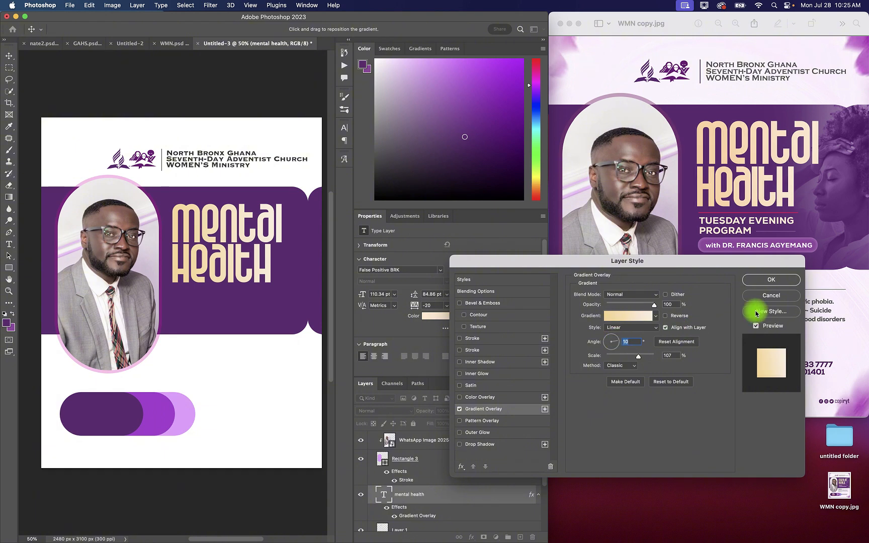
left_click(771, 280)
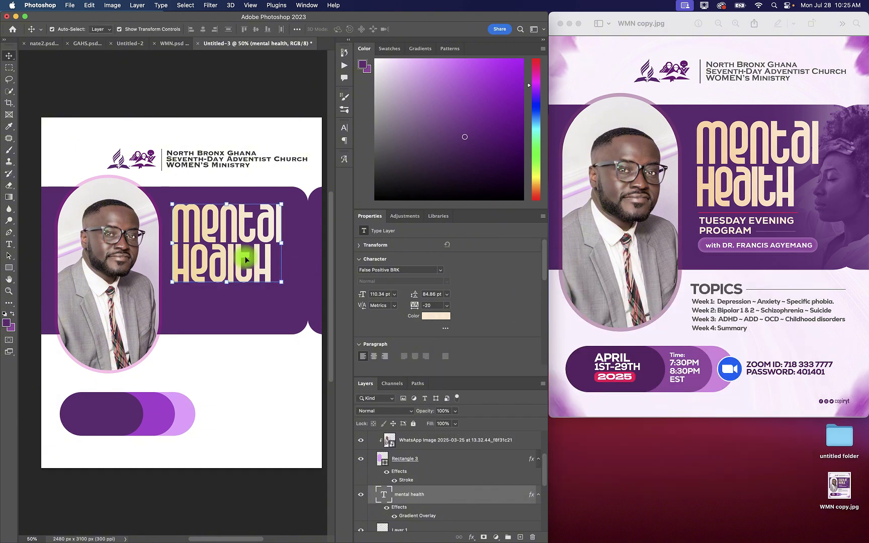
Step: Draw a thin rectangle line about 881 px wide and 4 px high under the title and fill it with red #ff0149
left_click(9, 268)
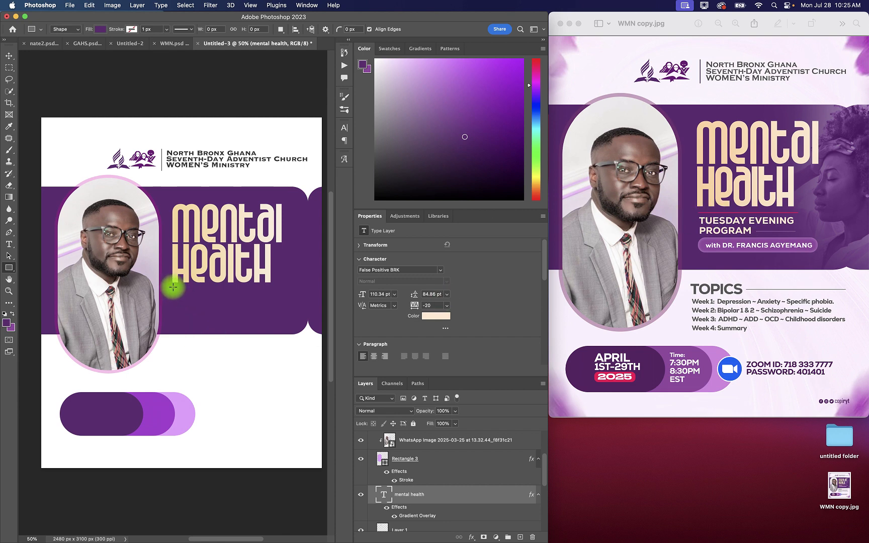
left_click_drag(173, 287, 272, 287)
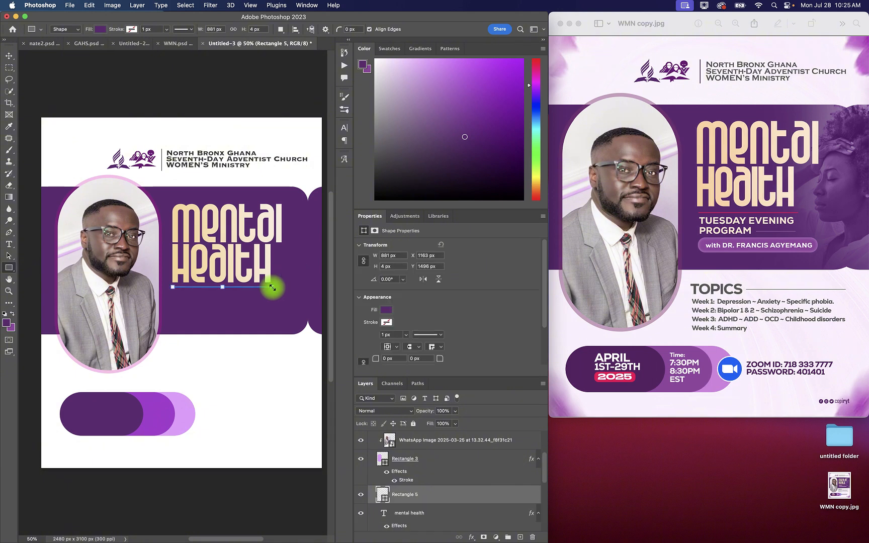
double_click(384, 496)
left_click_drag(715, 194, 702, 174)
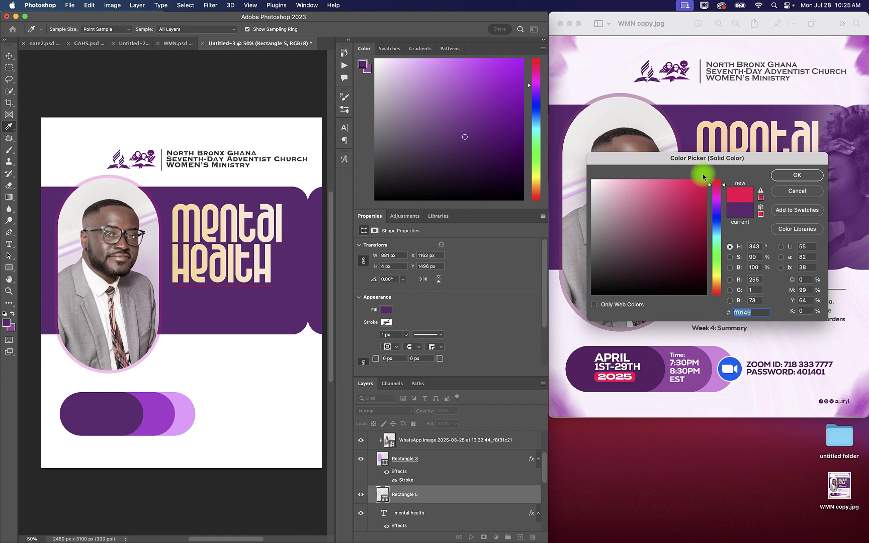
left_click(797, 175)
left_click(9, 56)
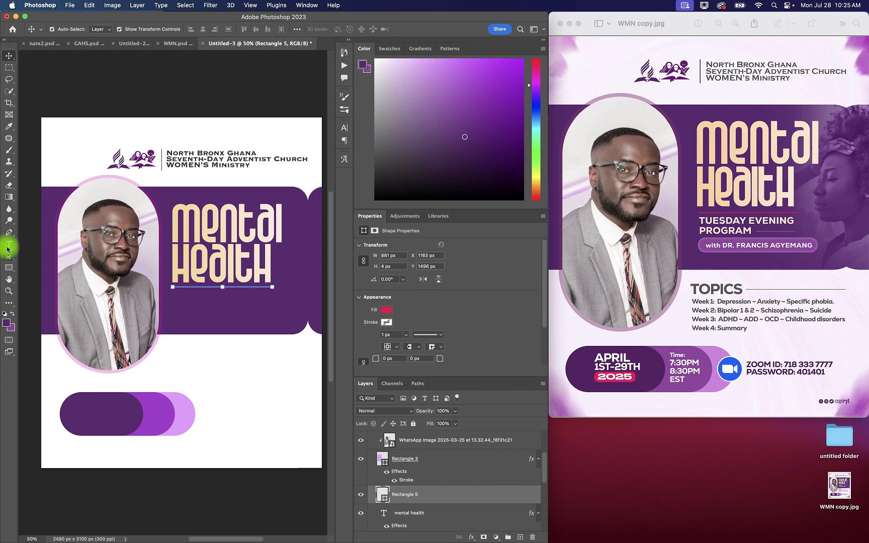
Step: Draw a red rectangle about 895 px wide and 126 px high below the thin line, inside the purple band
left_click(9, 268)
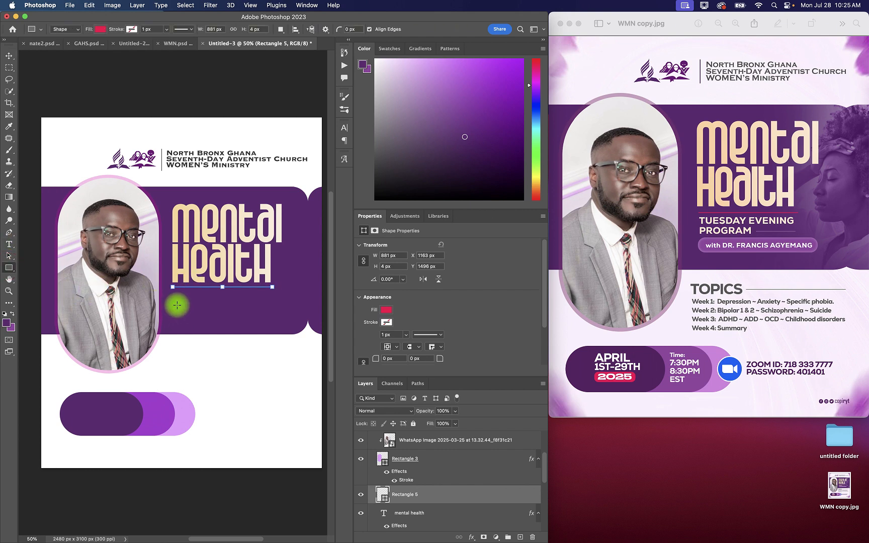
left_click_drag(173, 302, 274, 316)
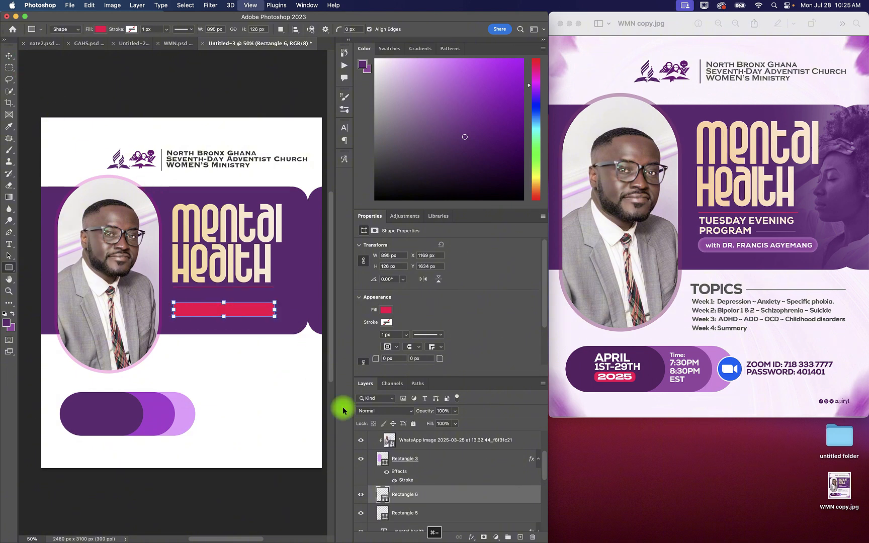
key("super+equal")
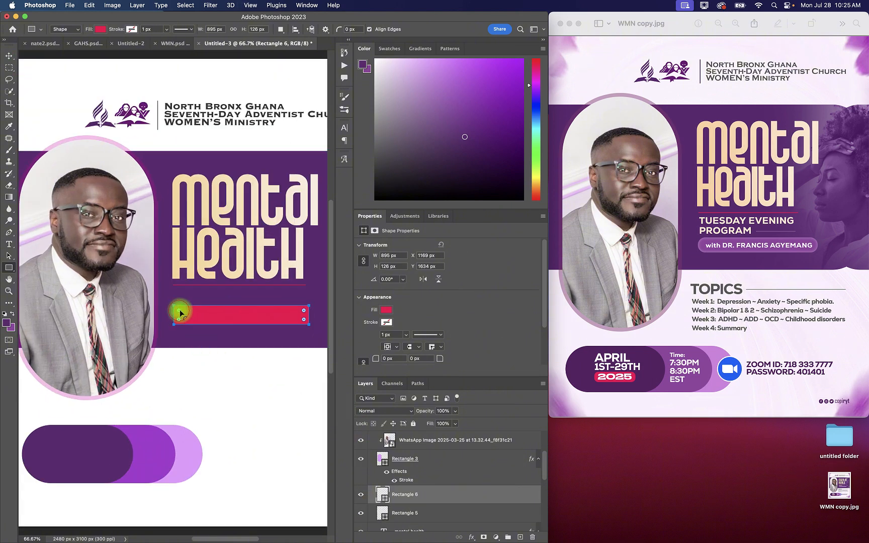
Step: Fully round the red bar's corners to 63 px and fill it with purple #ab3ed2 sampled from the middle pill
left_click_drag(179, 310, 197, 313)
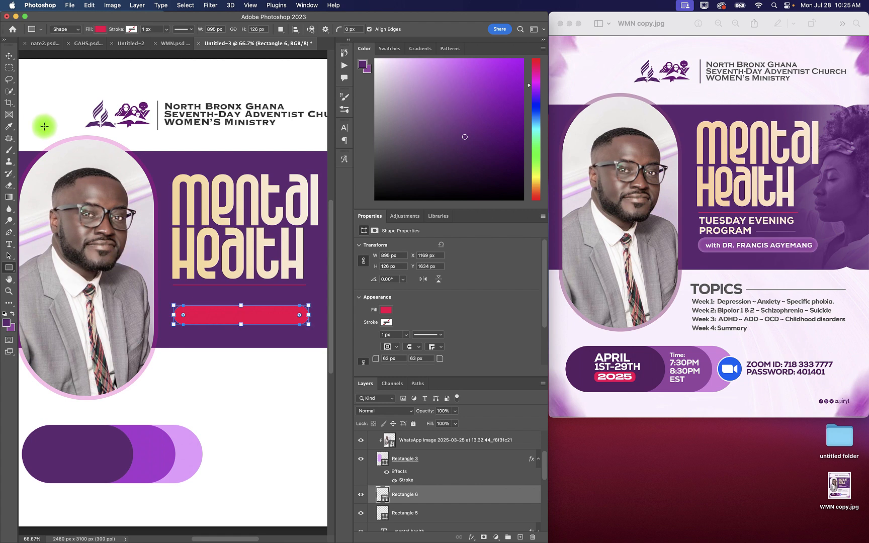
double_click(385, 499)
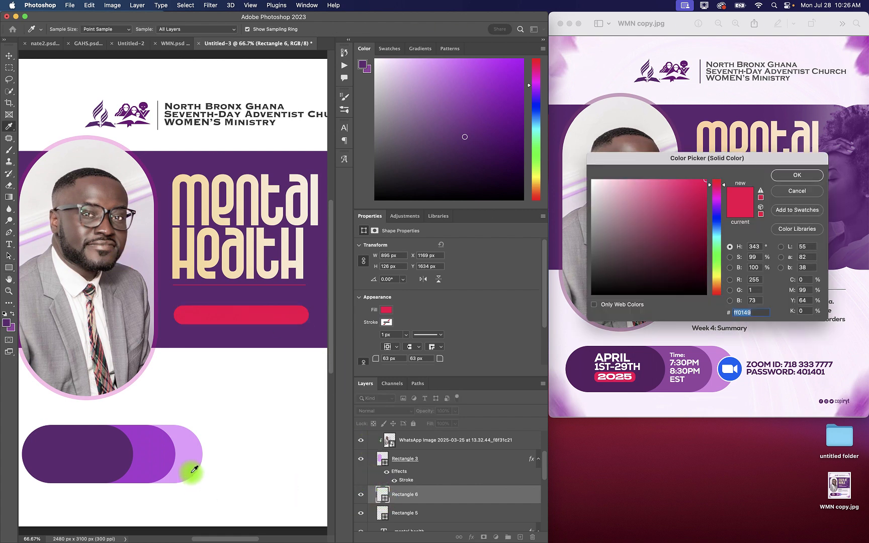
mouse_move(187, 467)
left_mouse_down()
mouse_move(149, 456)
mouse_move(177, 456)
left_mouse_up()
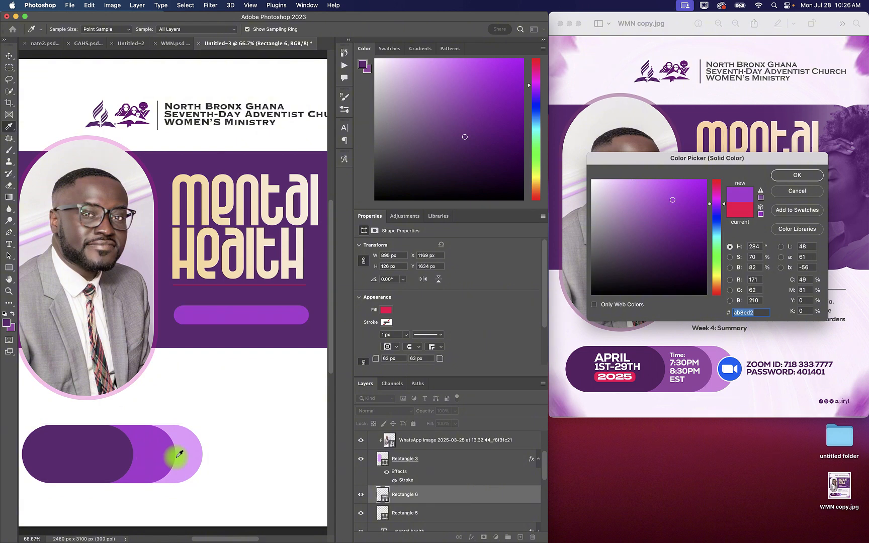
left_click(791, 175)
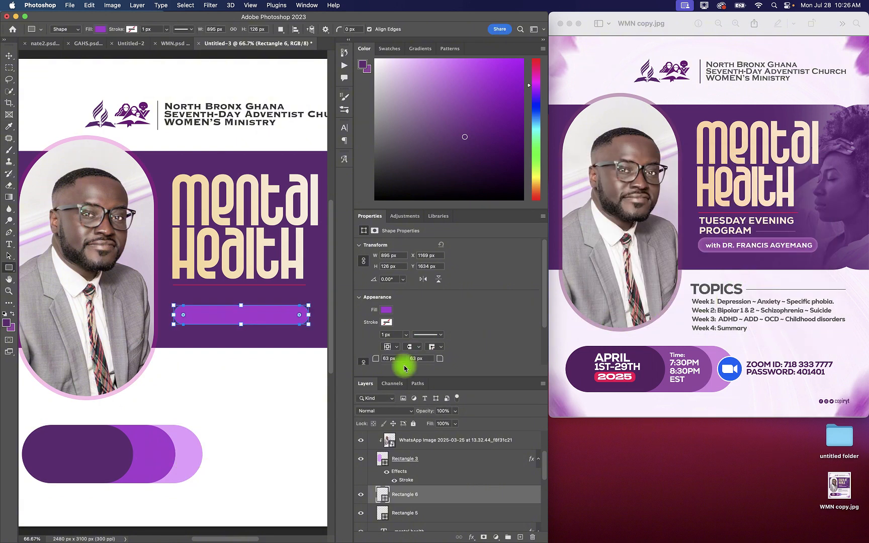
Step: Add a white Screen inner glow to the purple pill under the title, with 25% opacity, a slight choke and 21 px size
double_click(450, 493)
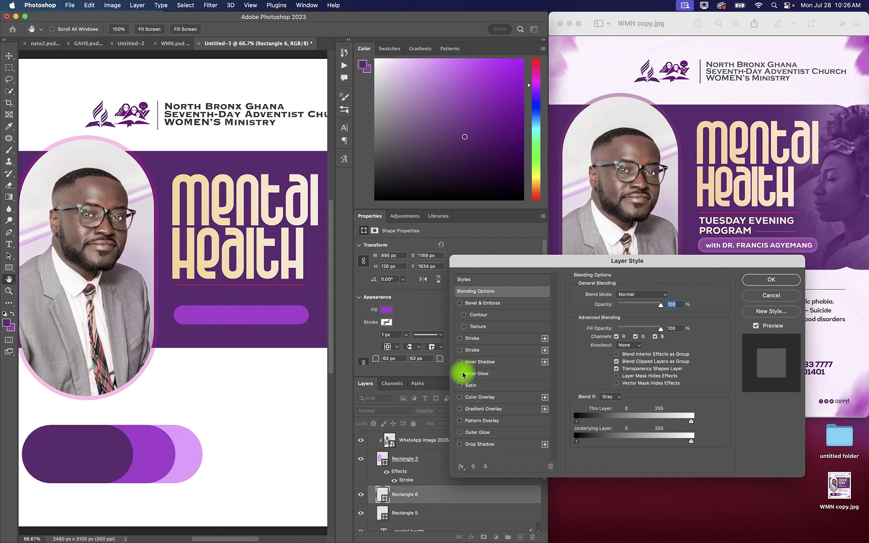
left_click(493, 373)
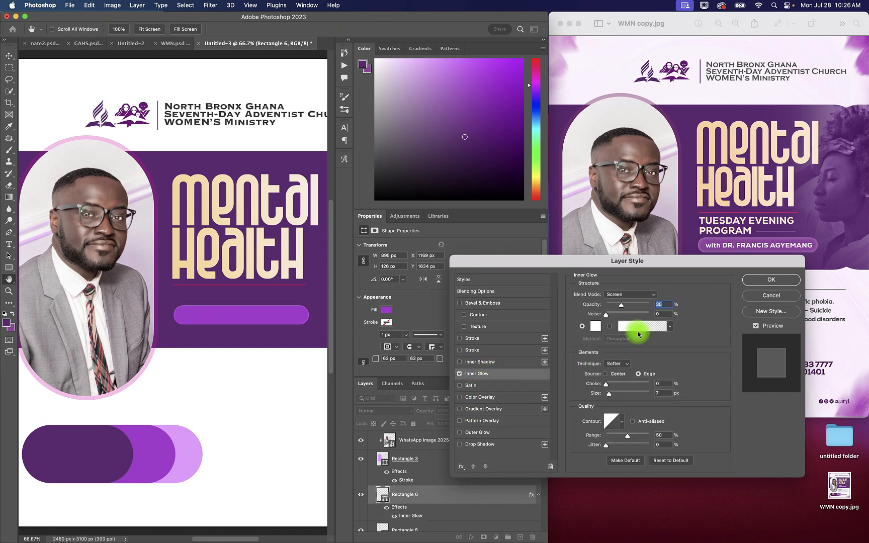
left_click_drag(684, 262, 668, 276)
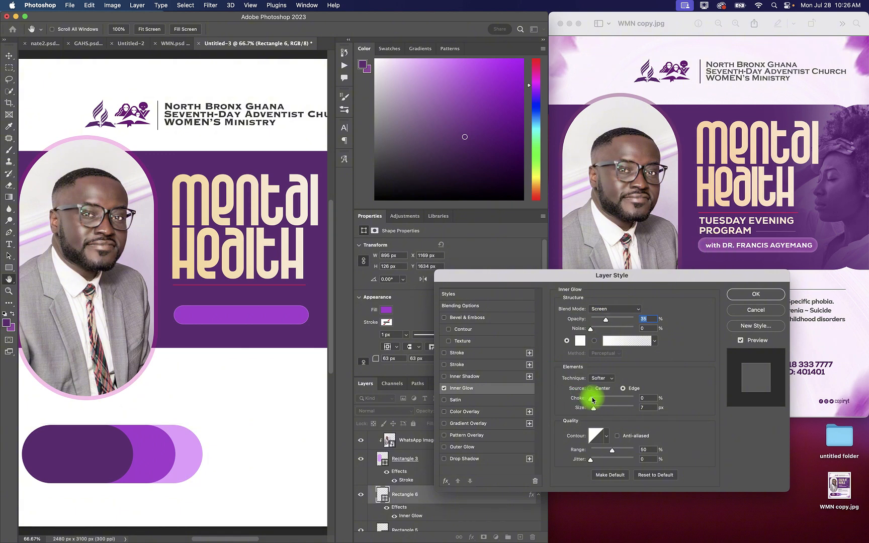
left_click_drag(594, 409, 597, 411)
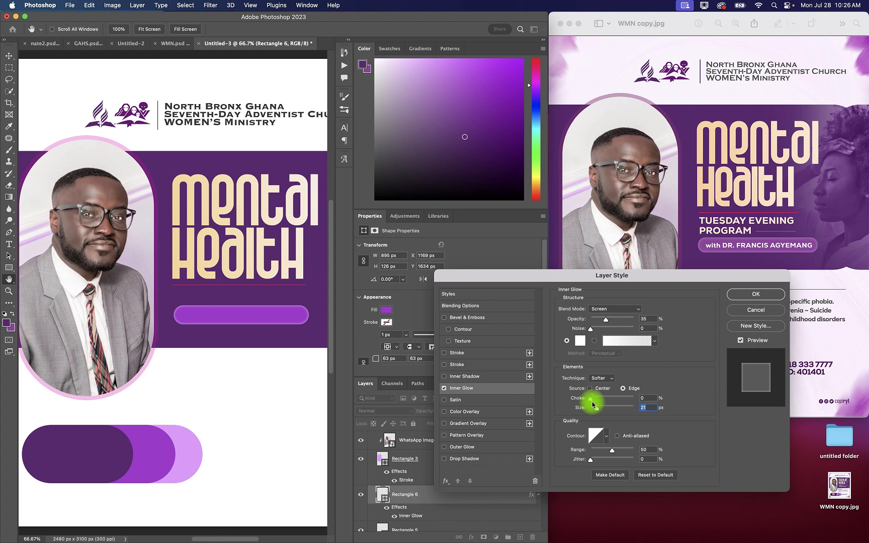
left_click_drag(593, 401, 596, 397)
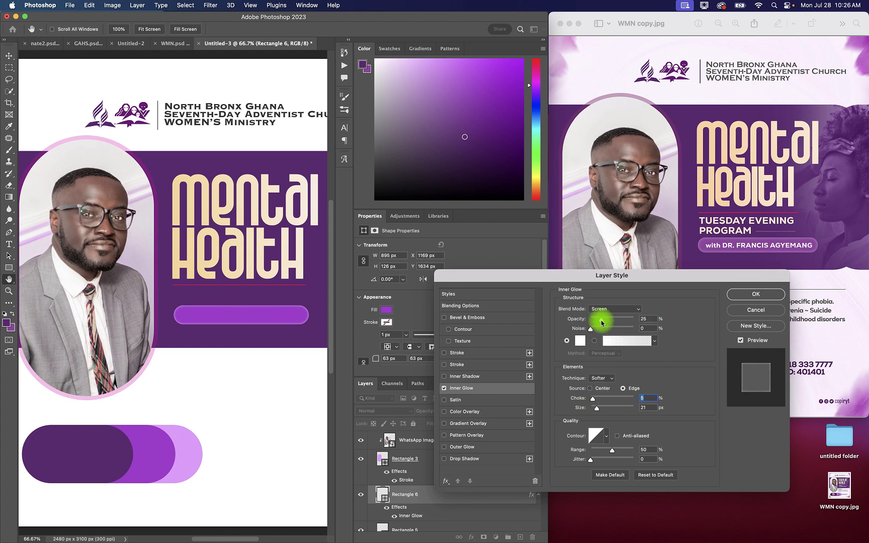
left_click(755, 293)
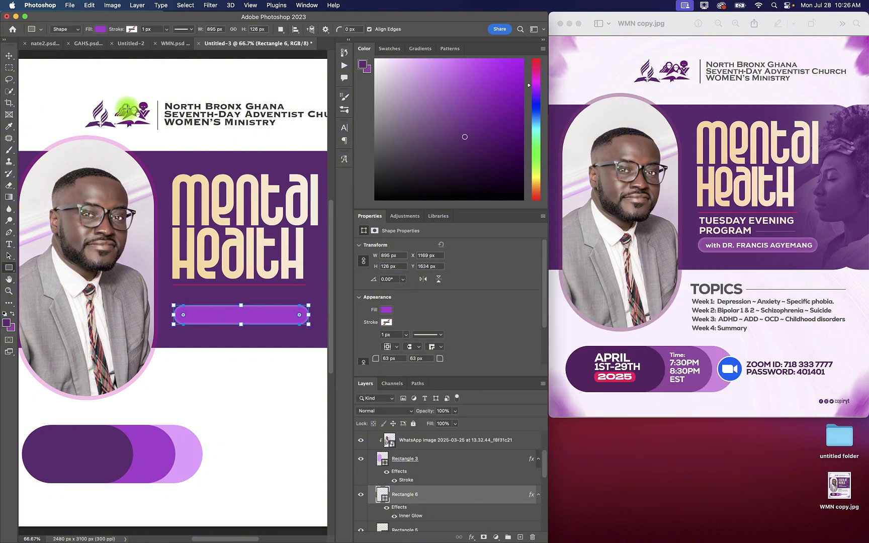
Step: Nudge the glowing purple pill upward to Y 1594 px, closer to the thin red line
left_click(9, 55)
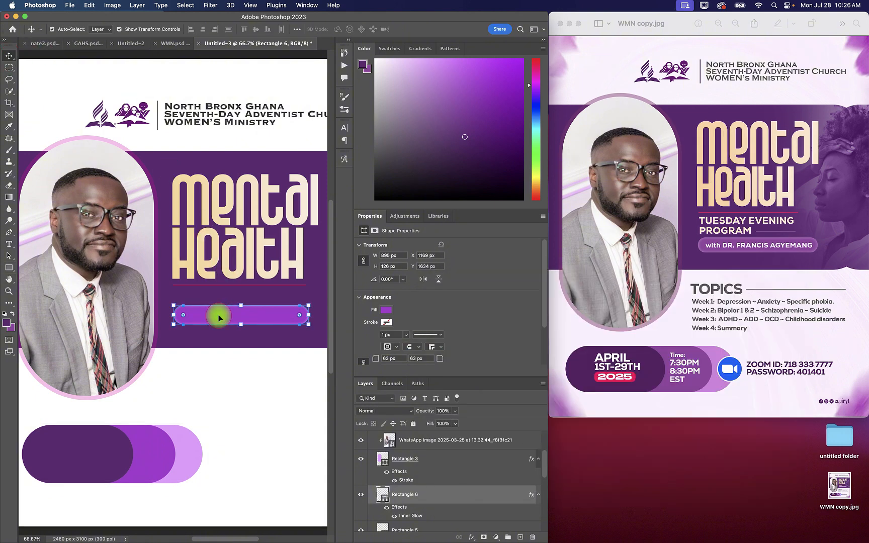
key("shift+Up")
key("shift+Up")
key("shift+Up")
key("shift+Up")
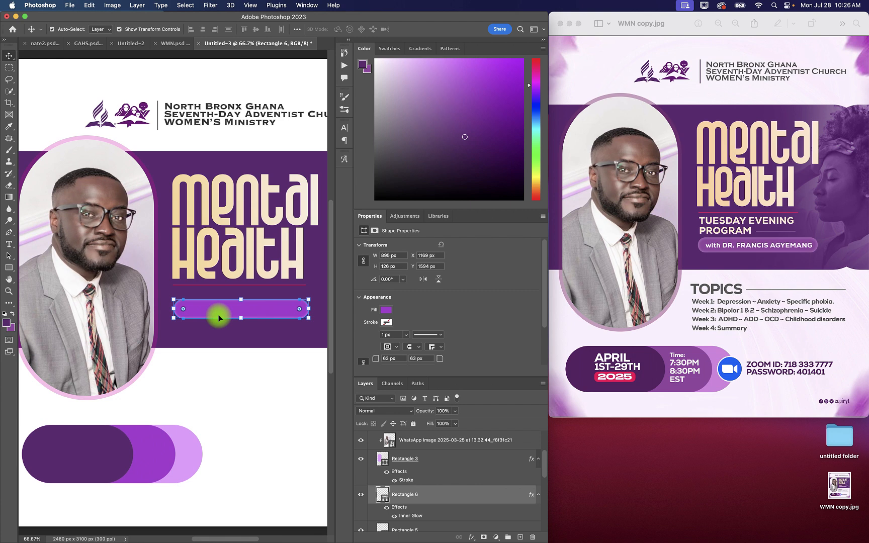
Step: Merge the two dark purple band shapes, Rectangle 1 and Rectangle 1 copy, into one shape layer
key("super+minus")
key("super+minus")
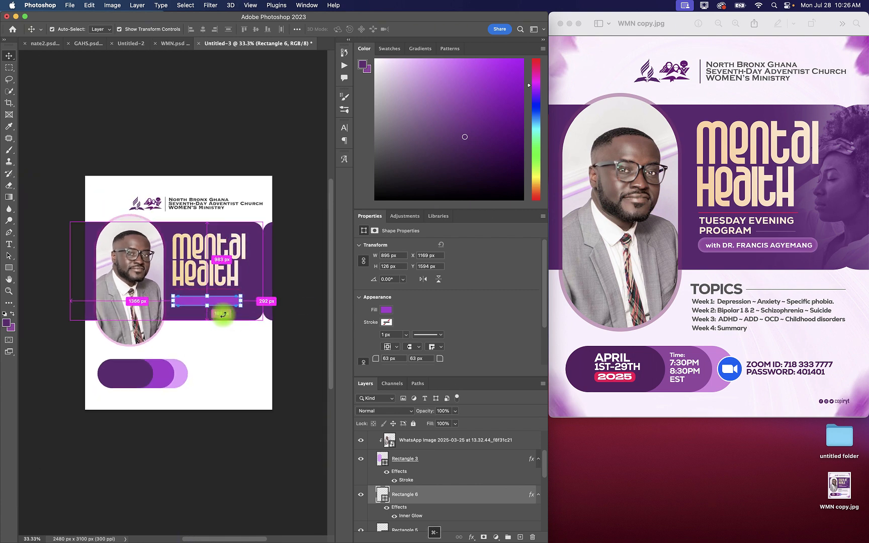
left_click(260, 279)
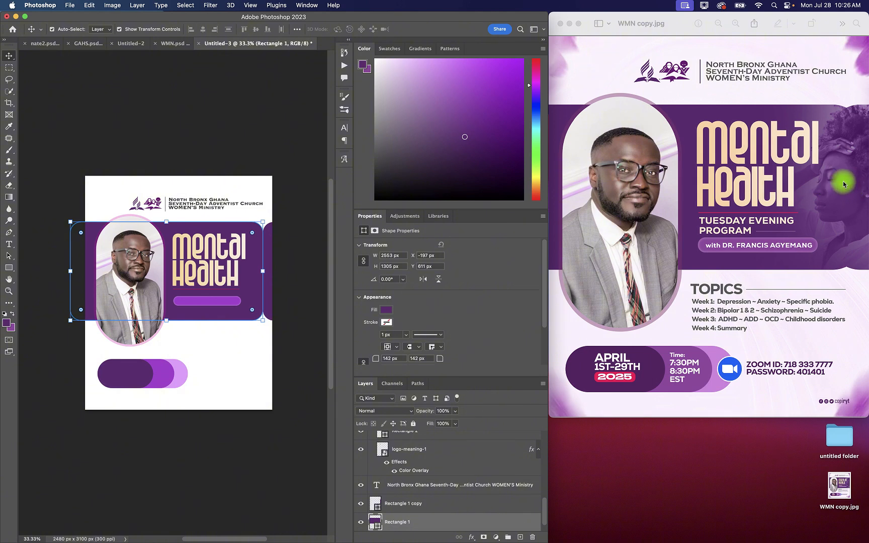
scroll(456, 492, "down", 1)
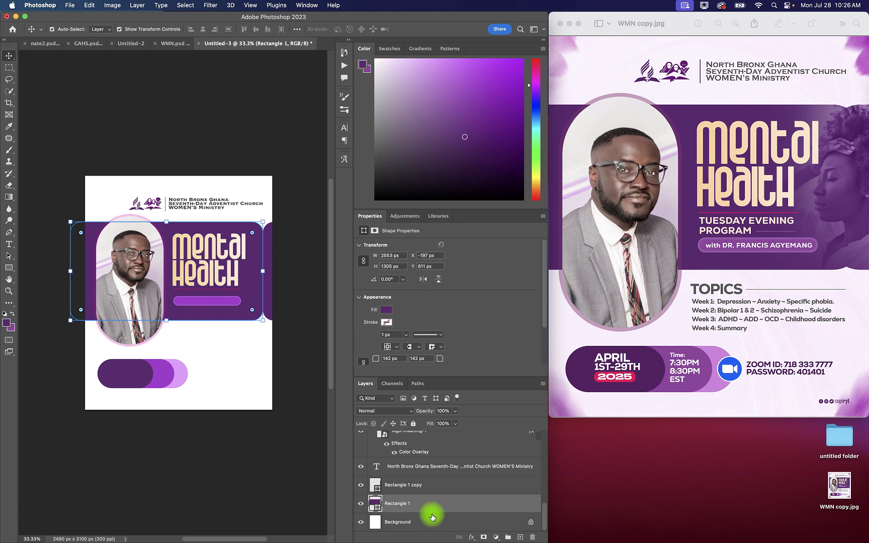
left_click(421, 486, "super")
right_click(422, 485)
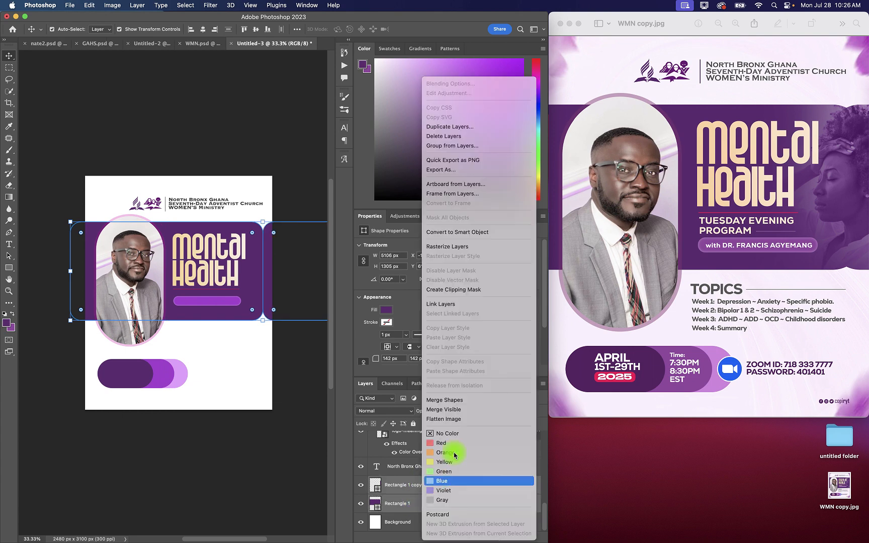
left_click(466, 401)
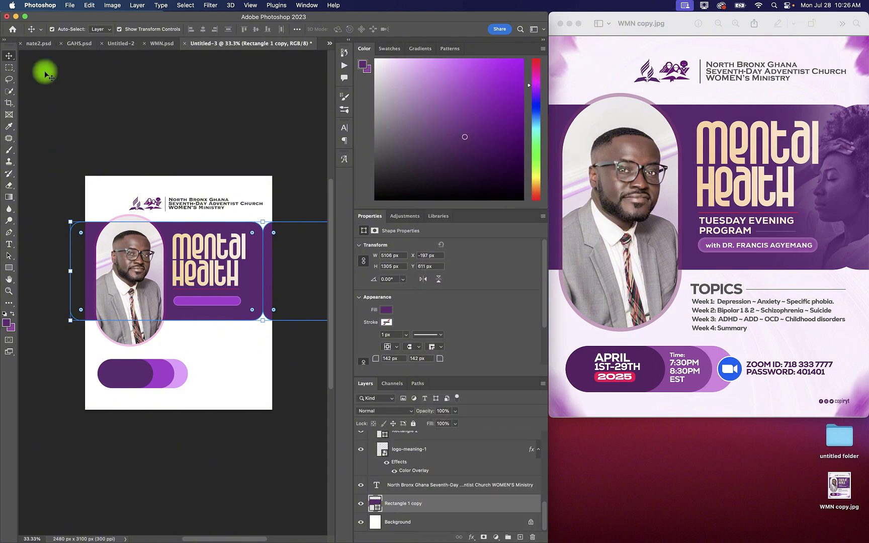
Step: In WMN.psd, hide the loose portrait photo and copy the woman's photo layer into Untitled-3, directly above the purple band
left_click(149, 42)
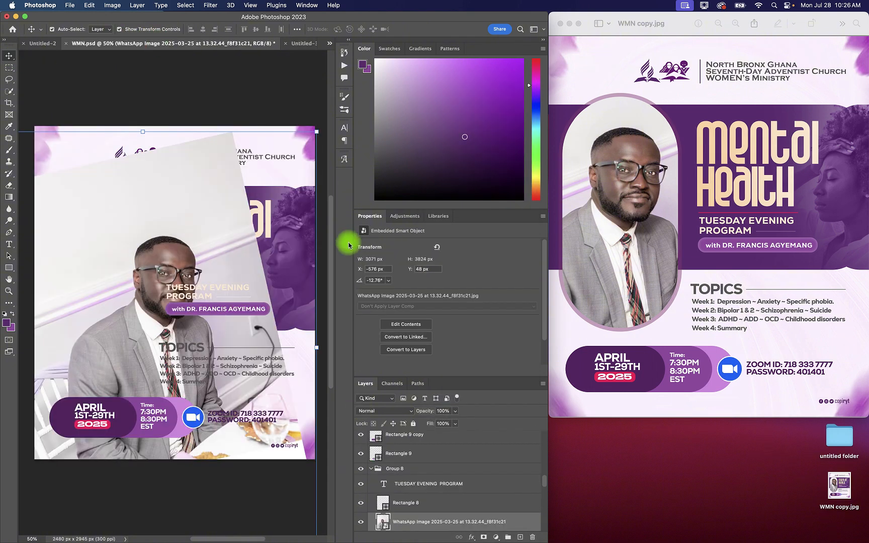
left_click(360, 522)
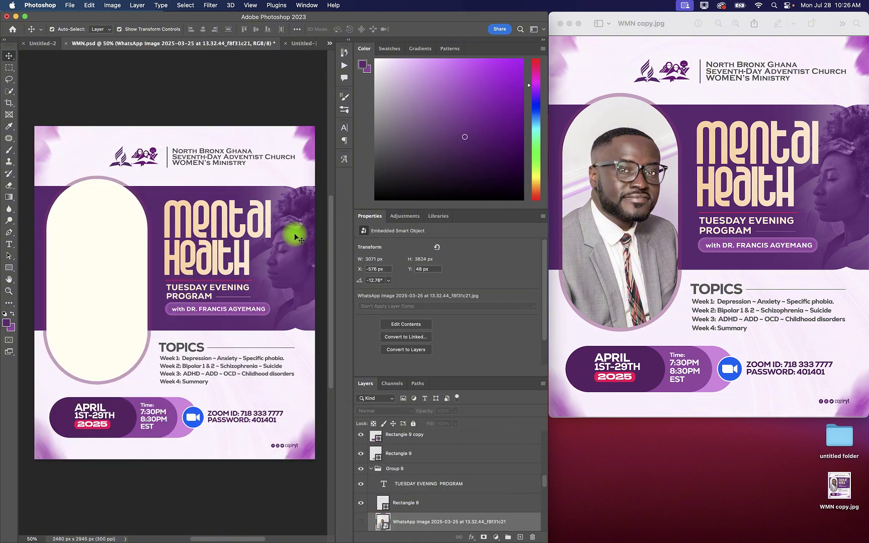
left_click(296, 234)
mouse_move(434, 522)
left_mouse_down()
mouse_move(316, 267)
mouse_move(326, 54)
mouse_move(311, 41)
mouse_move(249, 271)
mouse_move(272, 283)
left_mouse_up()
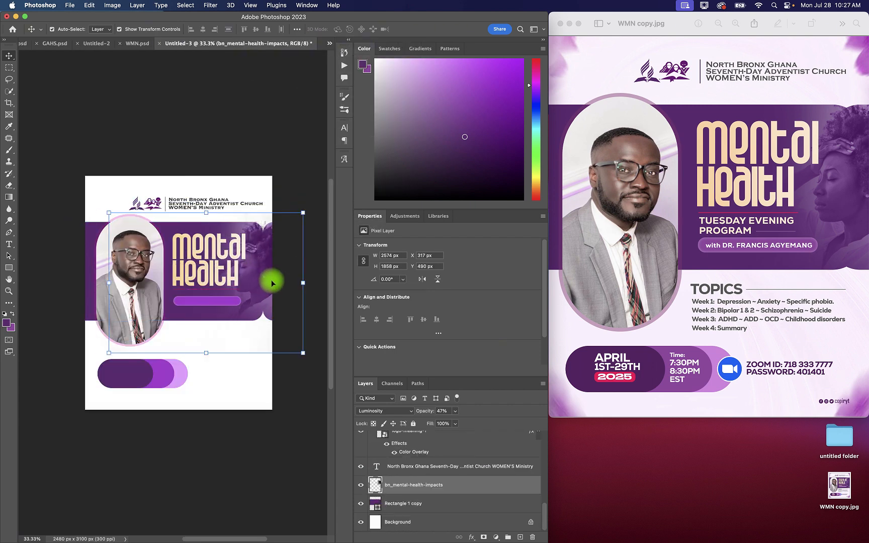
Step: Set the woman photo layer's blend mode to Normal and its opacity to 100%
left_click(397, 411)
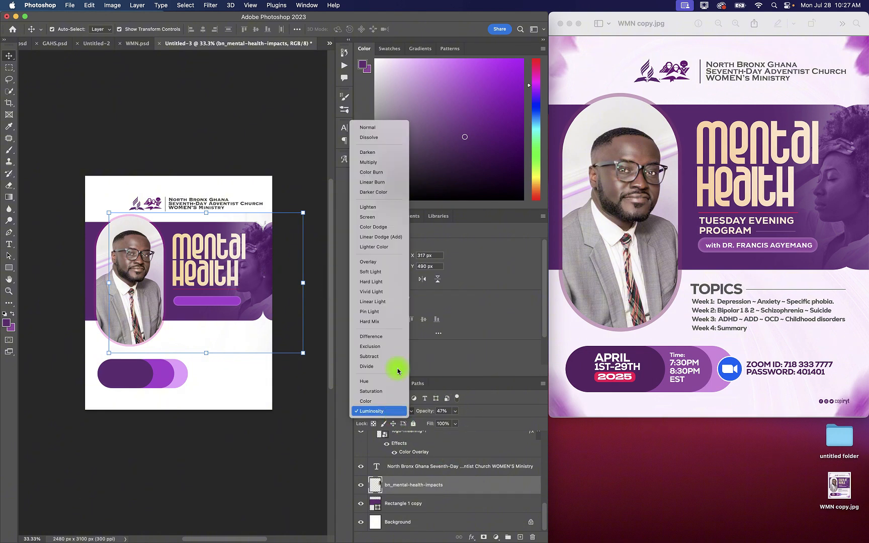
left_click(376, 127)
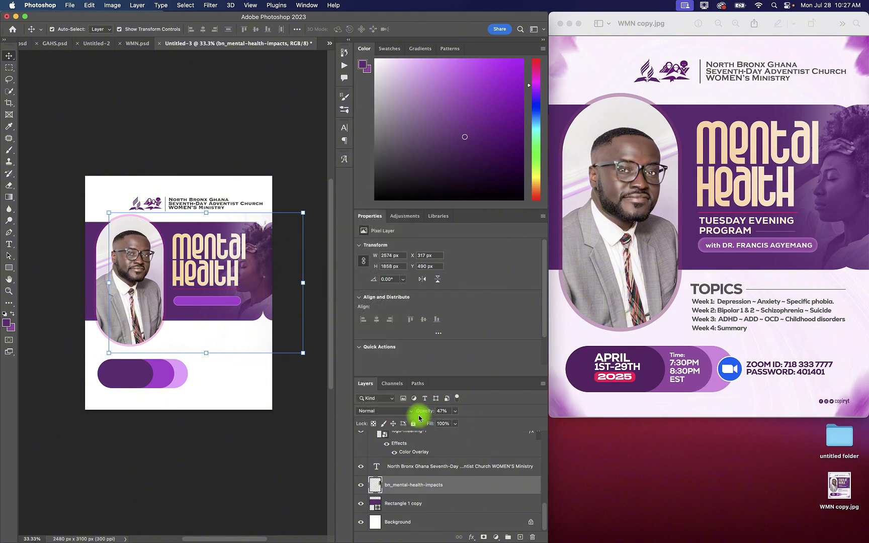
left_click_drag(419, 418, 499, 415)
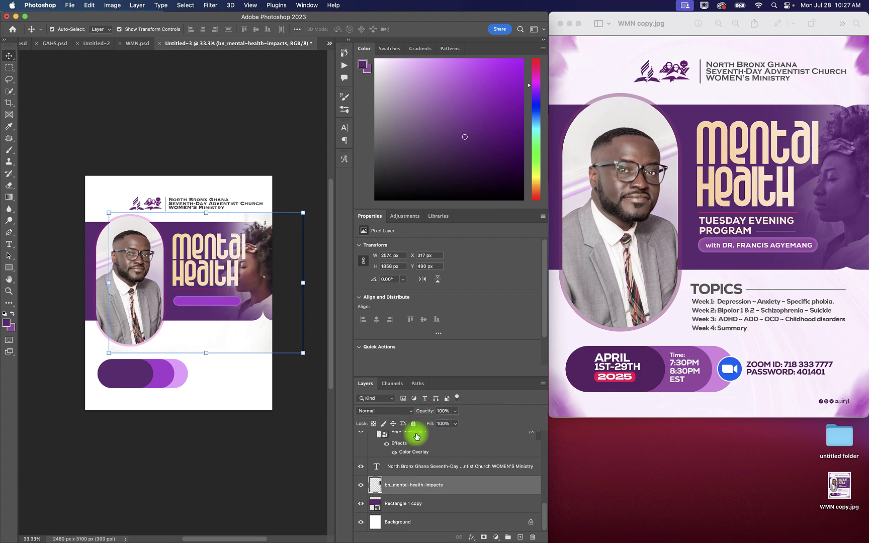
left_click(398, 411)
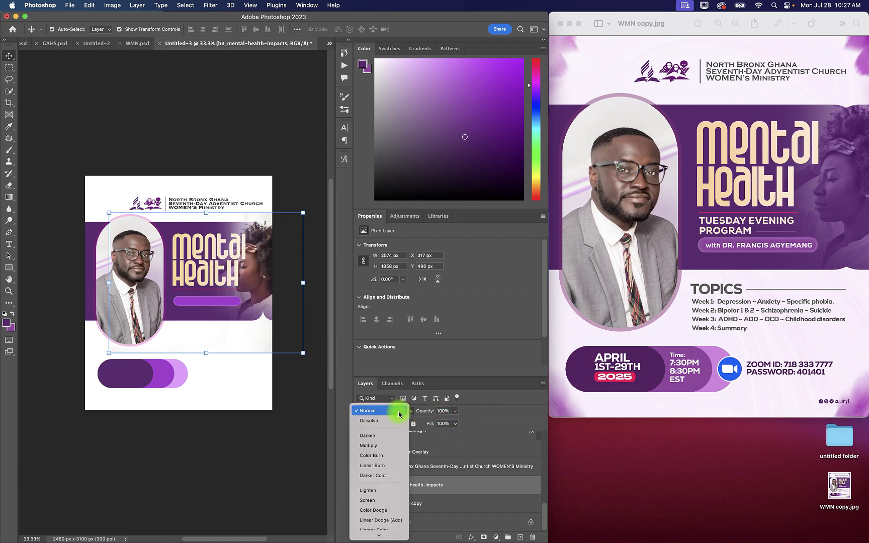
left_click(481, 414)
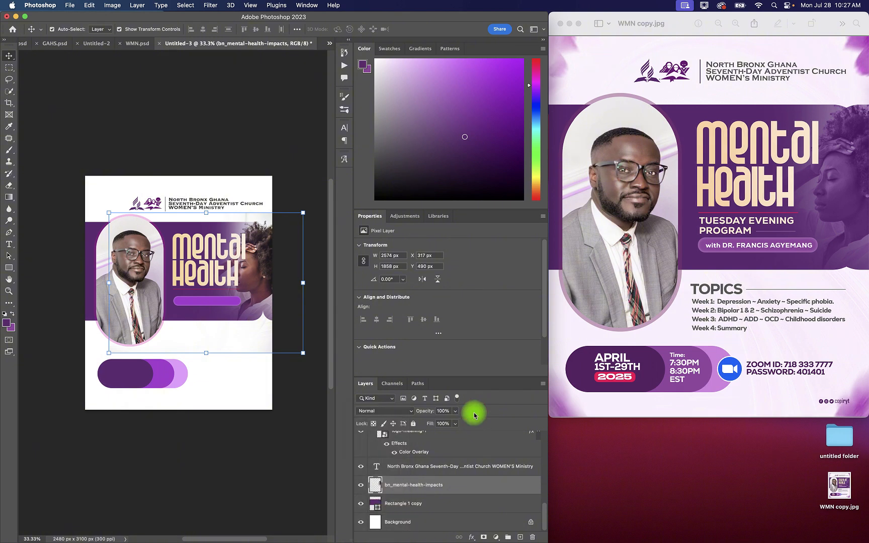
Step: Set the woman photo to Luminosity blending, clip it to the purple band, and lower its opacity to 48%
left_click(399, 412)
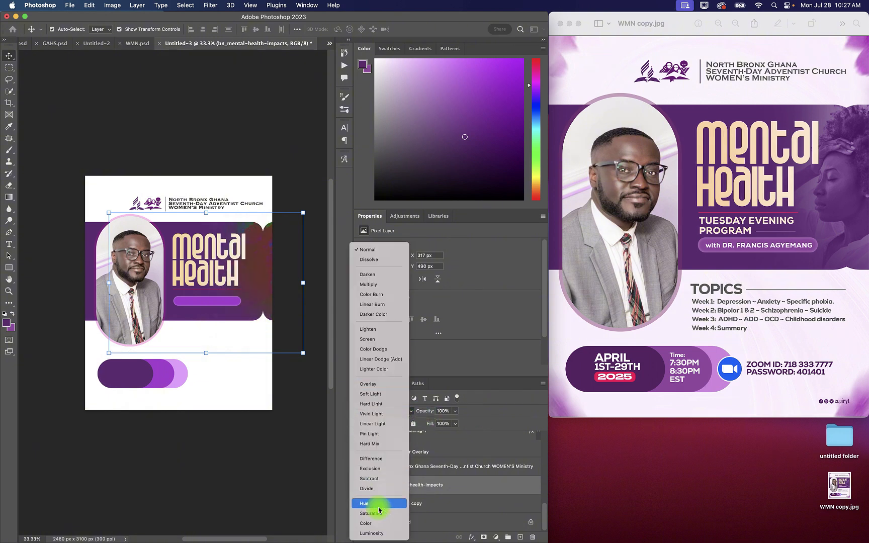
left_click(383, 535)
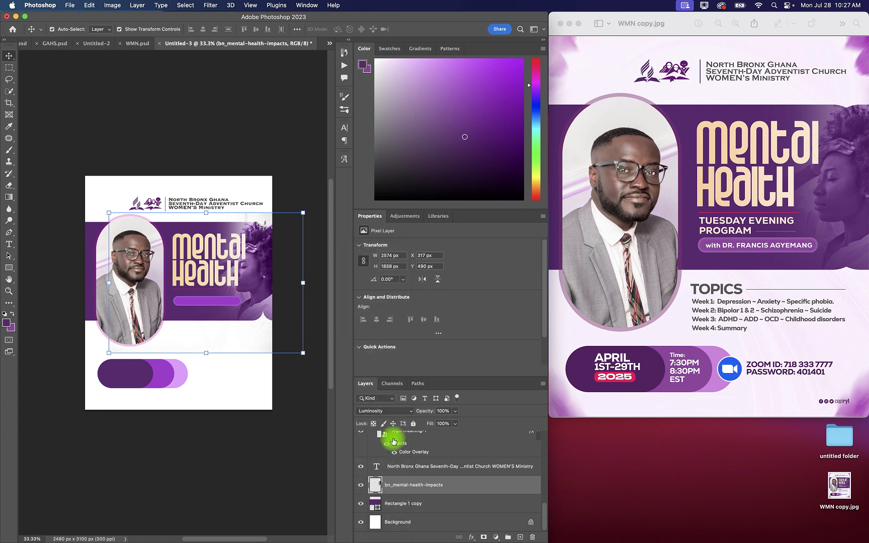
right_click(463, 486)
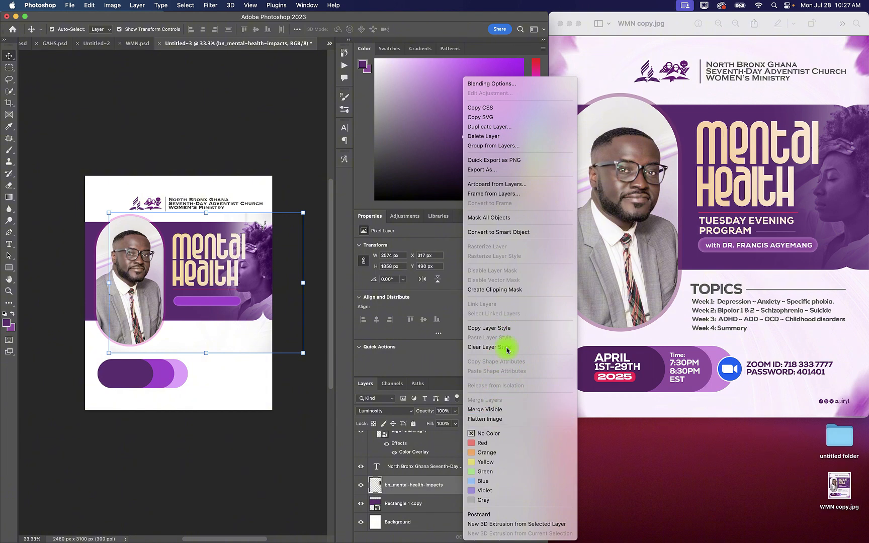
left_click(506, 290)
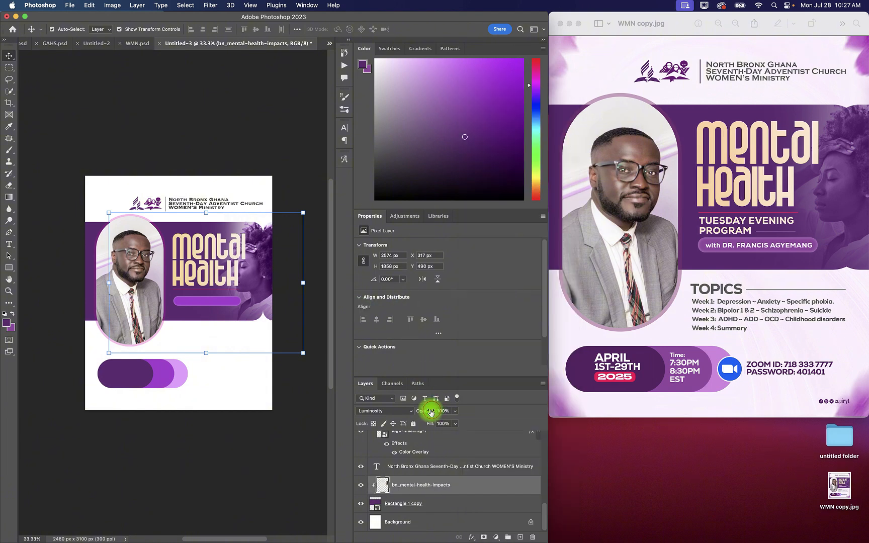
left_click_drag(431, 412, 415, 413)
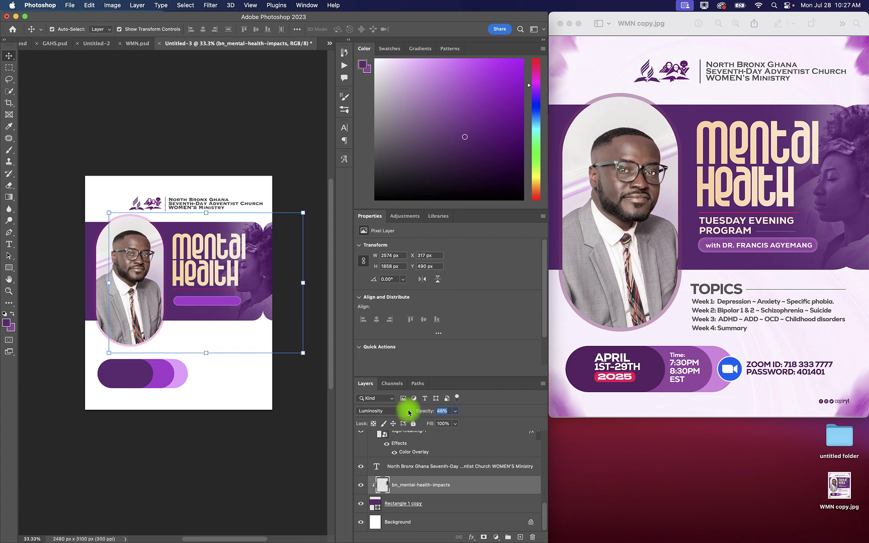
left_click_drag(408, 413, 409, 411)
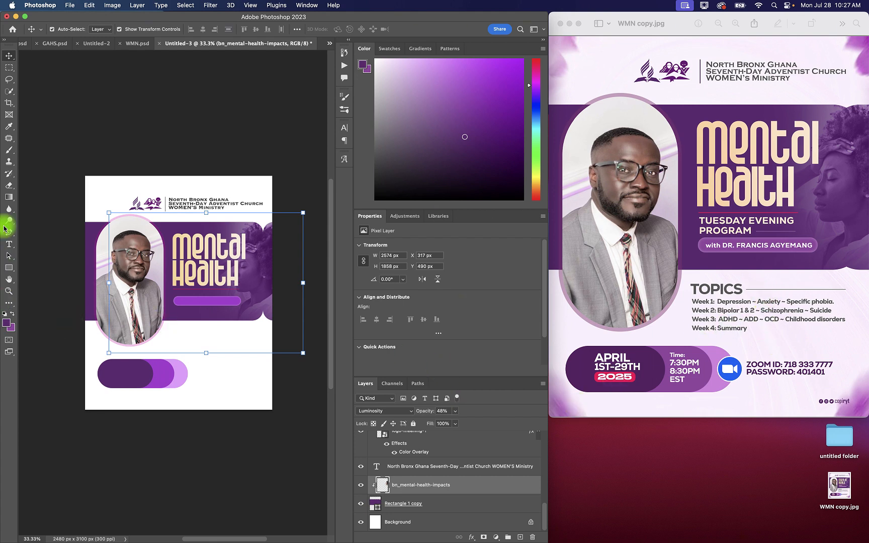
Step: Start a new text line over the dark purple pill and set its colour to white sampled from the canvas
left_click(9, 244)
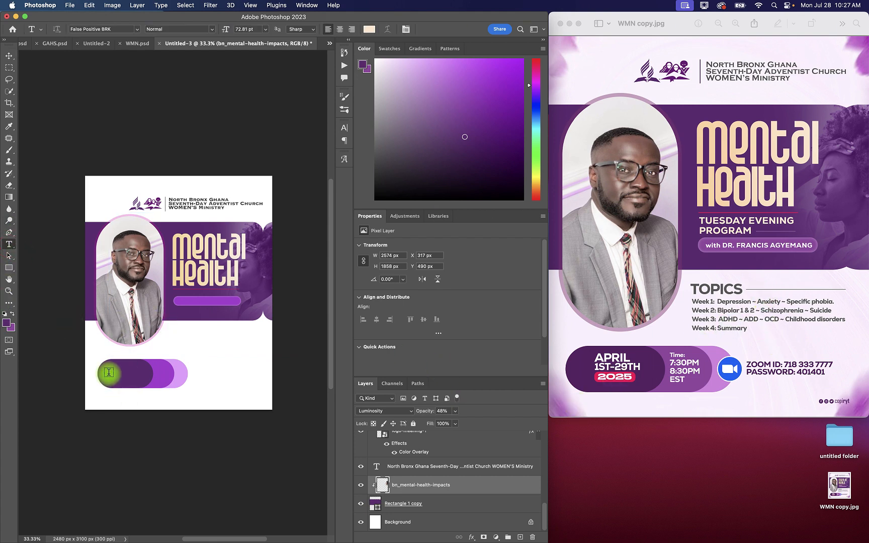
left_click(111, 371)
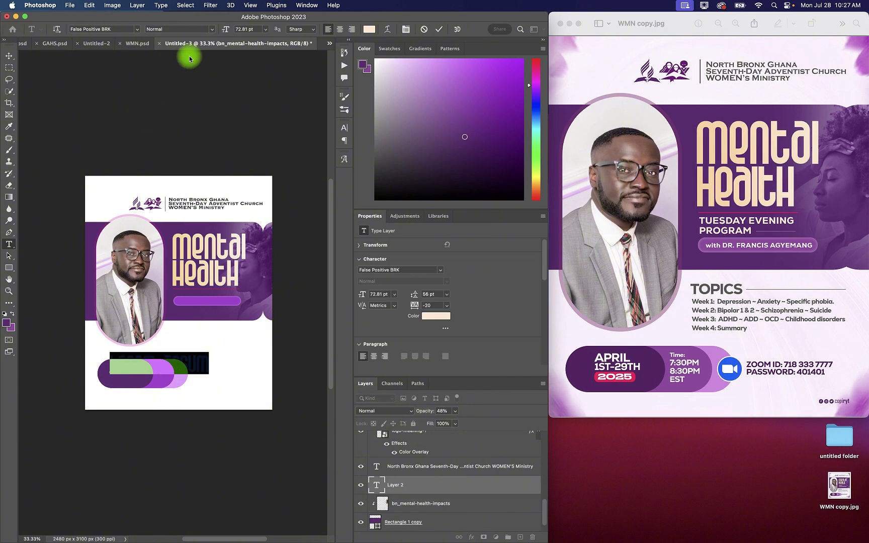
left_click(369, 28)
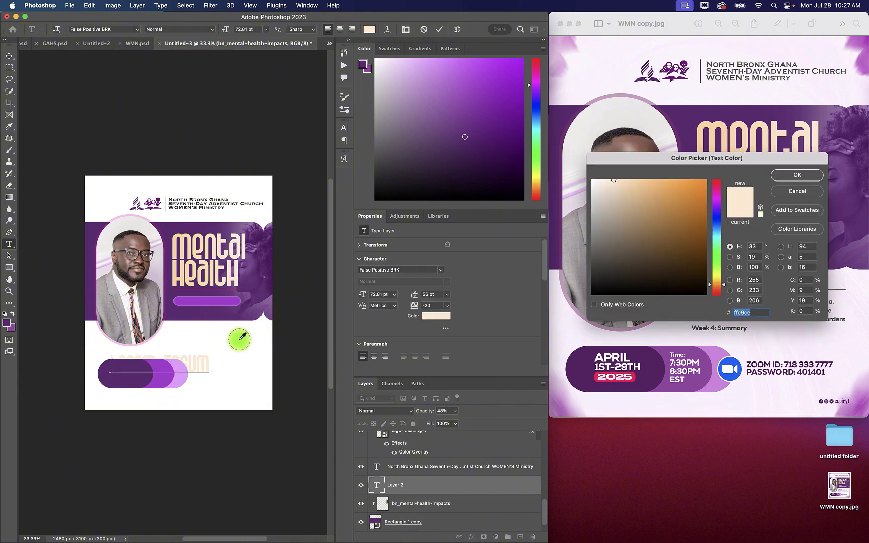
left_click(240, 339)
left_click(795, 175)
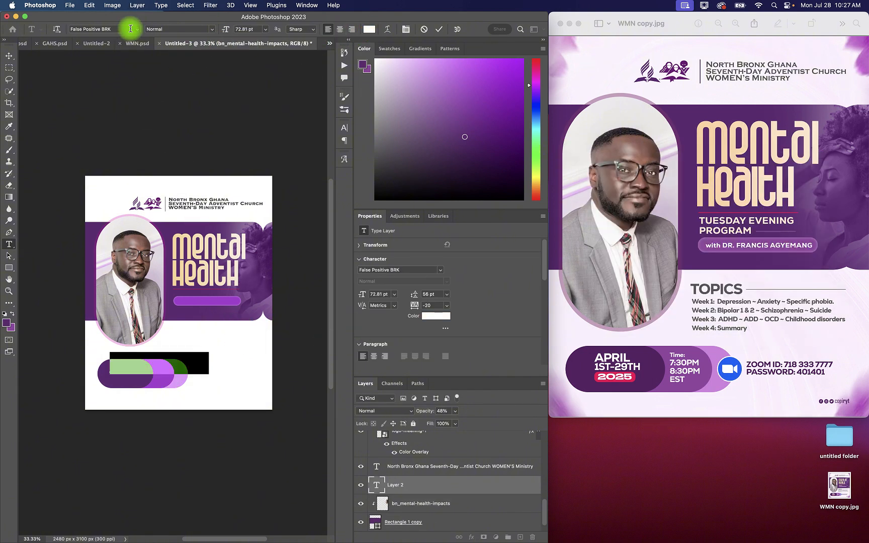
Step: Set the text font to Nexa Heavy and place placeholder text over the dark purple pill, at the top of the layer stack
left_click(138, 30)
left_click(233, 71)
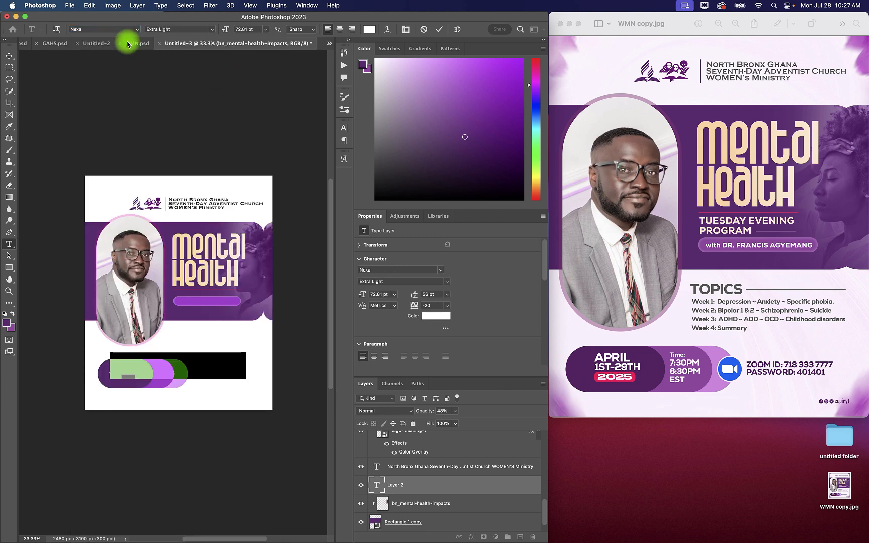
left_click(212, 29)
left_click(187, 33)
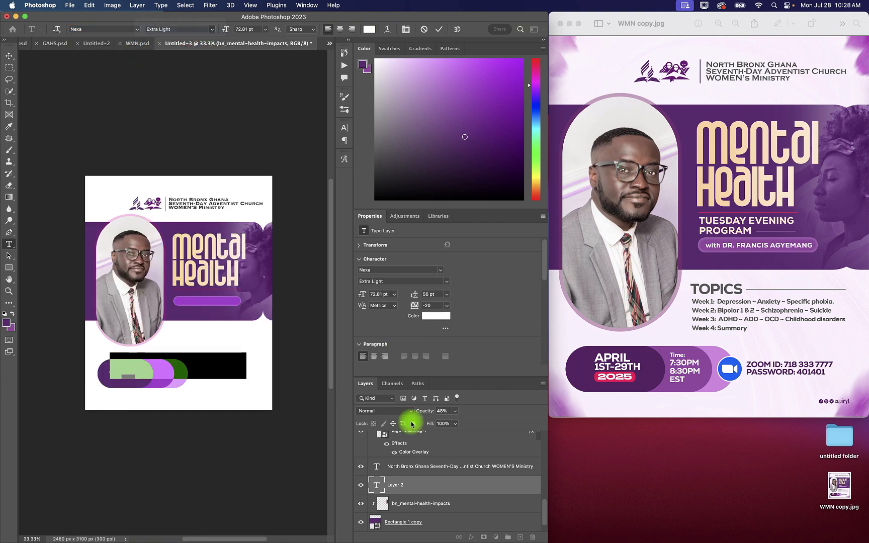
left_click_drag(409, 485, 407, 434)
left_click(149, 368)
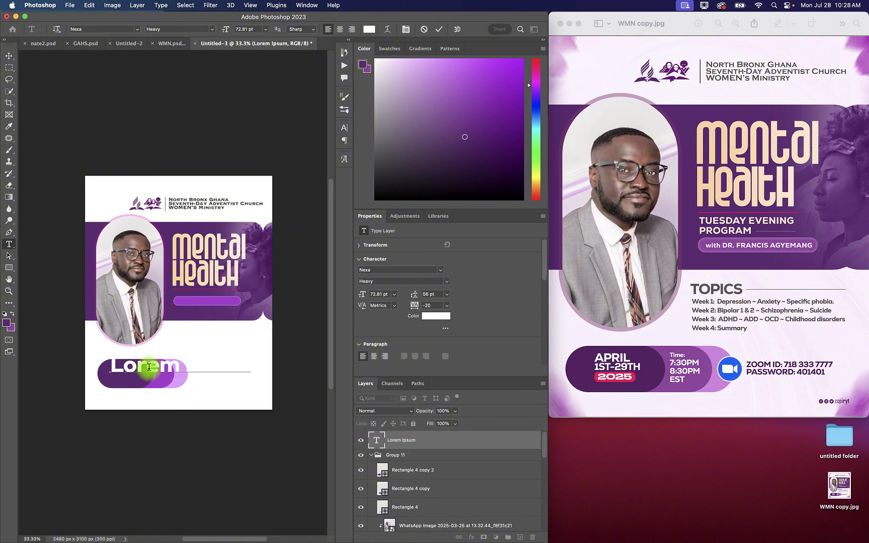
Step: Set the placeholder text size to 20 pt, shift it slightly left on the dark purple pill, commit it and deselect it
key("super+a")
left_click_drag(225, 29, 199, 30)
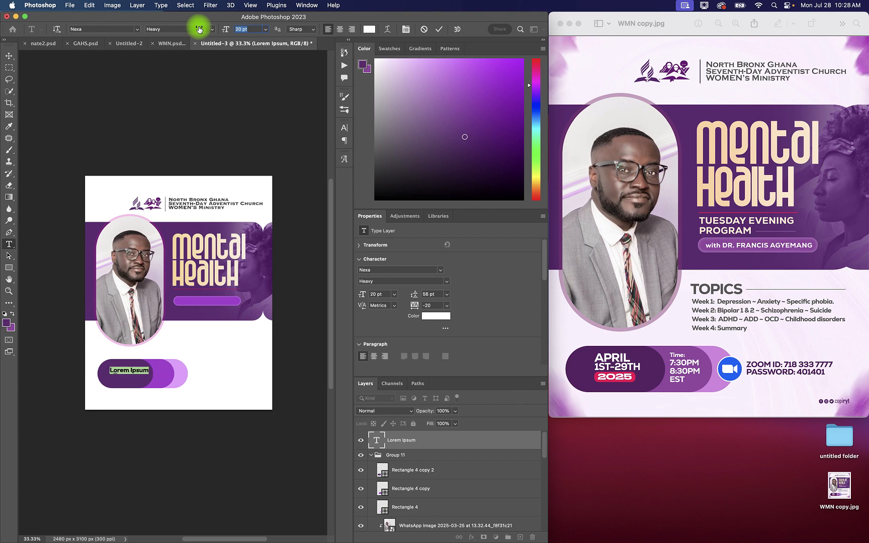
left_click(143, 371)
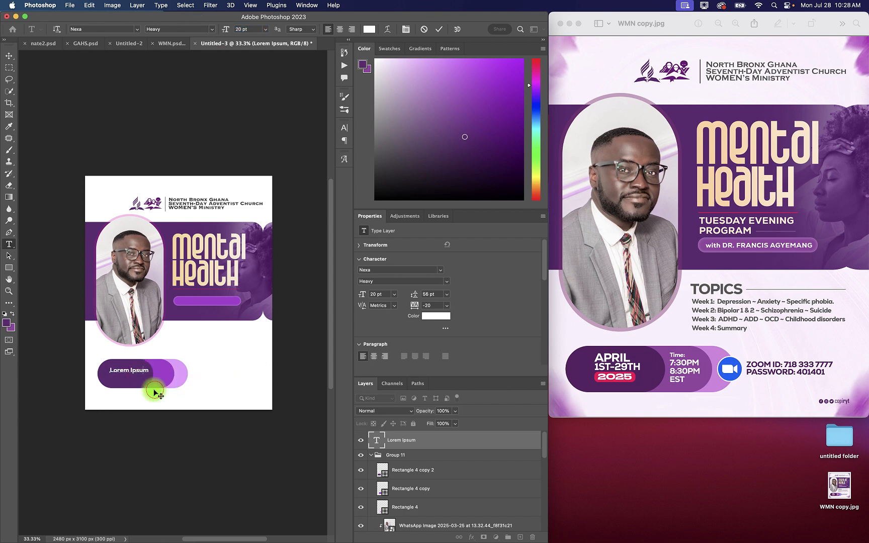
left_click(440, 31)
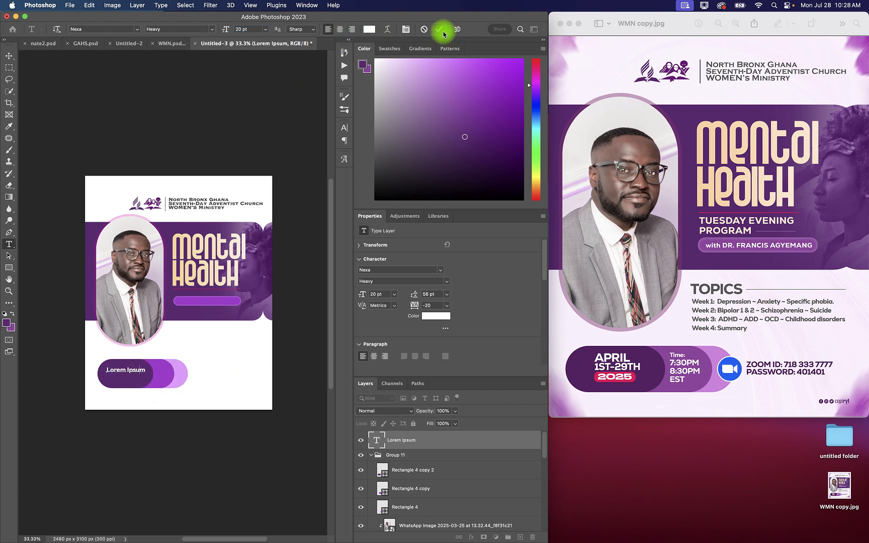
left_click(9, 56)
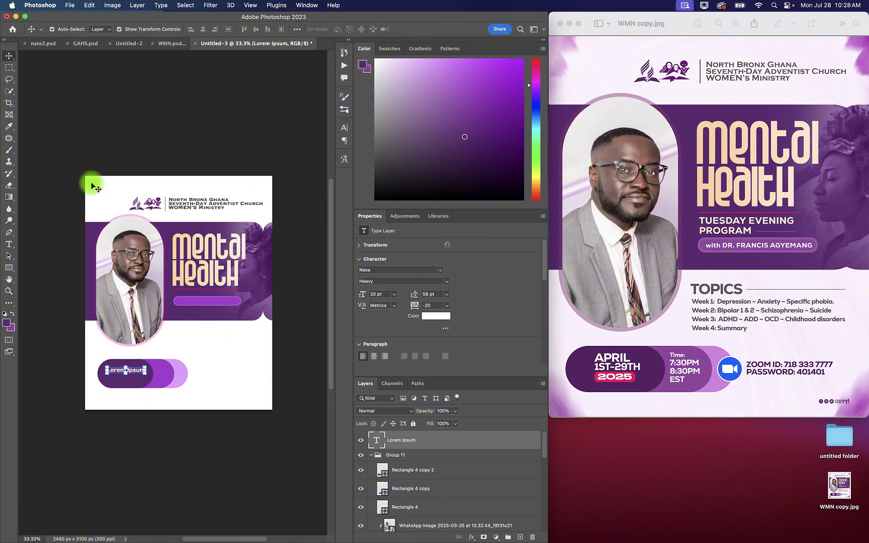
left_click(102, 198)
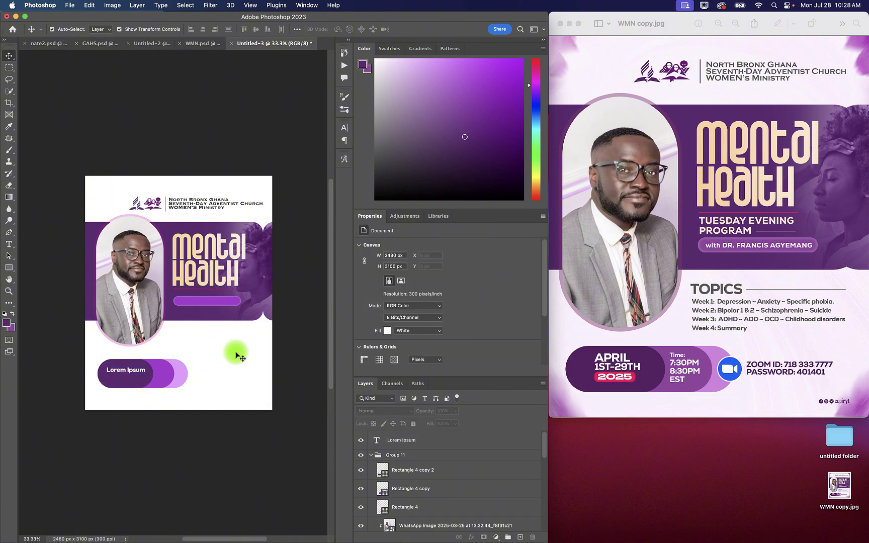
Step: Unlock the white Background layer and enable a Gradient Overlay on it
scroll(435, 480, "down", 10)
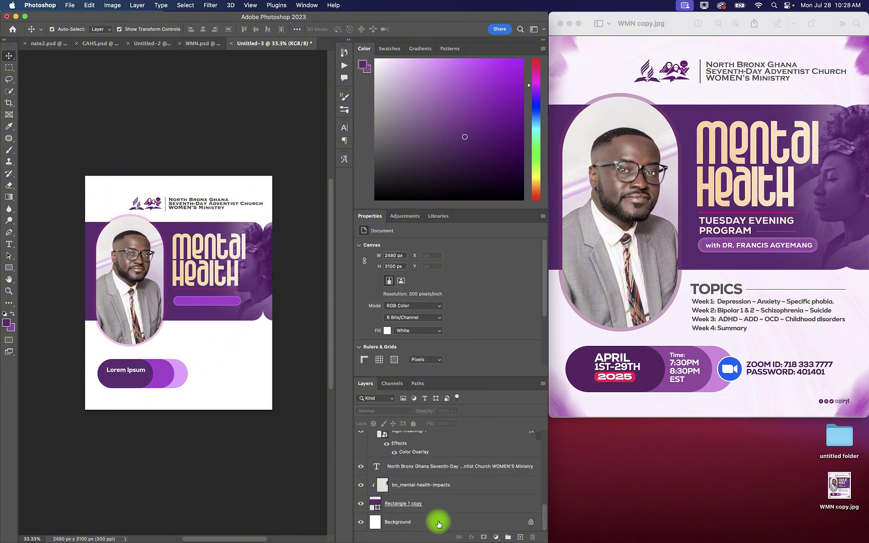
left_click(456, 524)
left_click(530, 521)
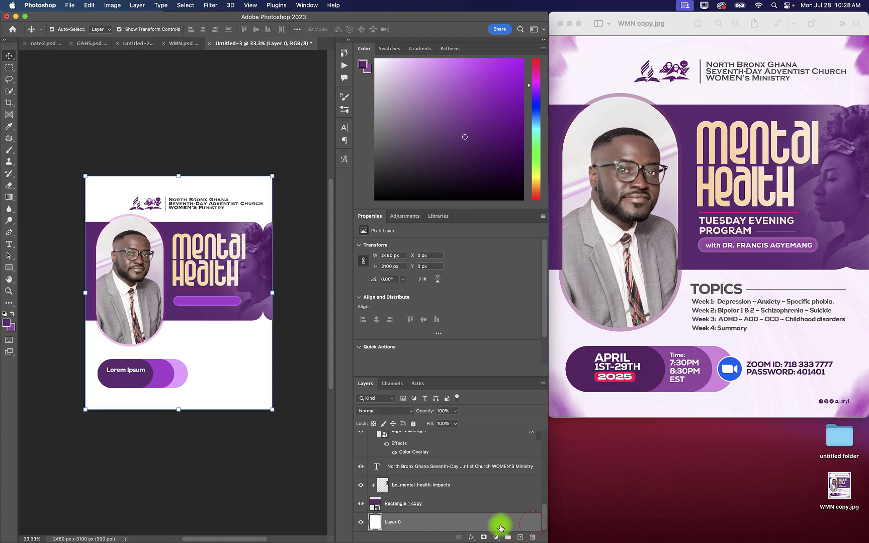
double_click(461, 524)
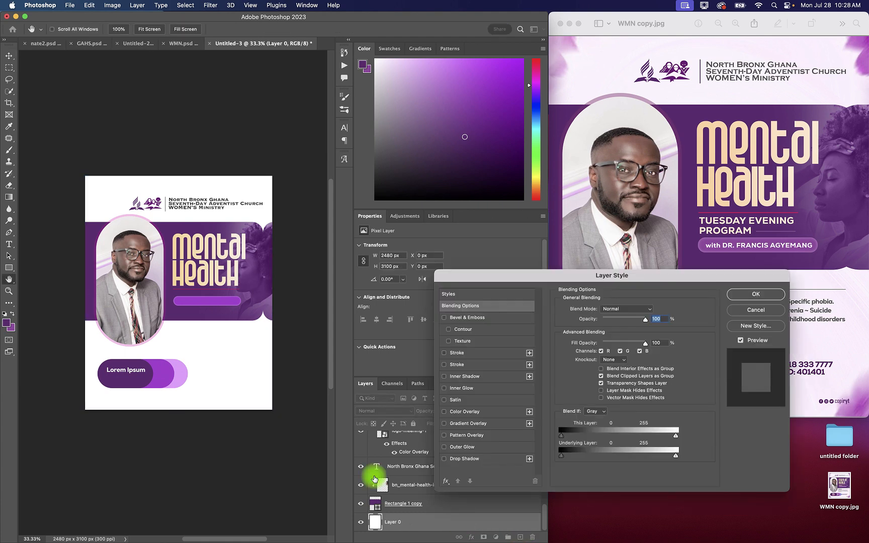
left_click(444, 423)
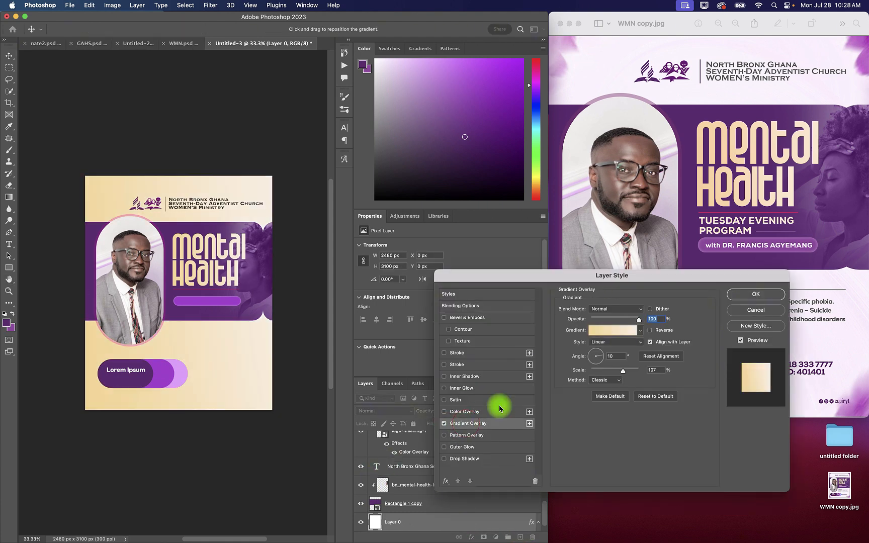
Step: Colour the overlay gradient from purple 602d72 at the start stop to pure white at the end stop
left_click(603, 332)
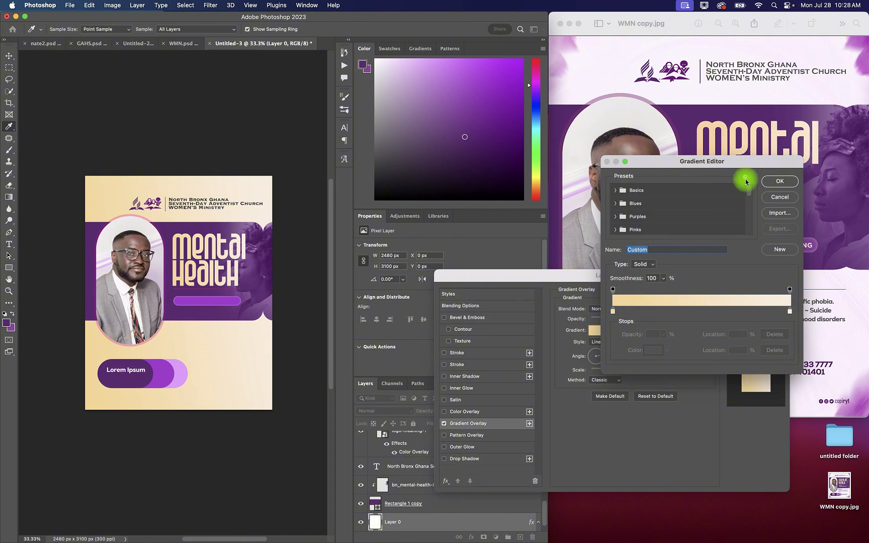
left_click_drag(751, 194, 745, 231)
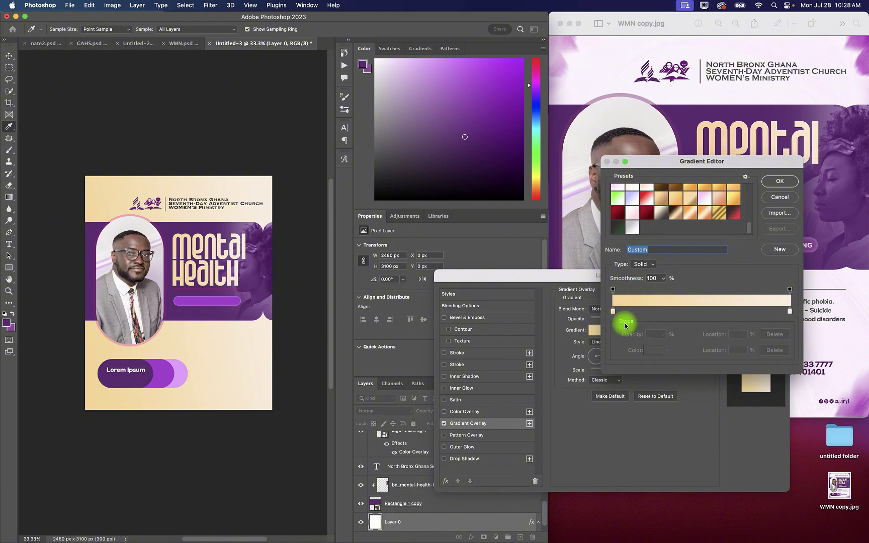
left_click(613, 311)
left_click(650, 351)
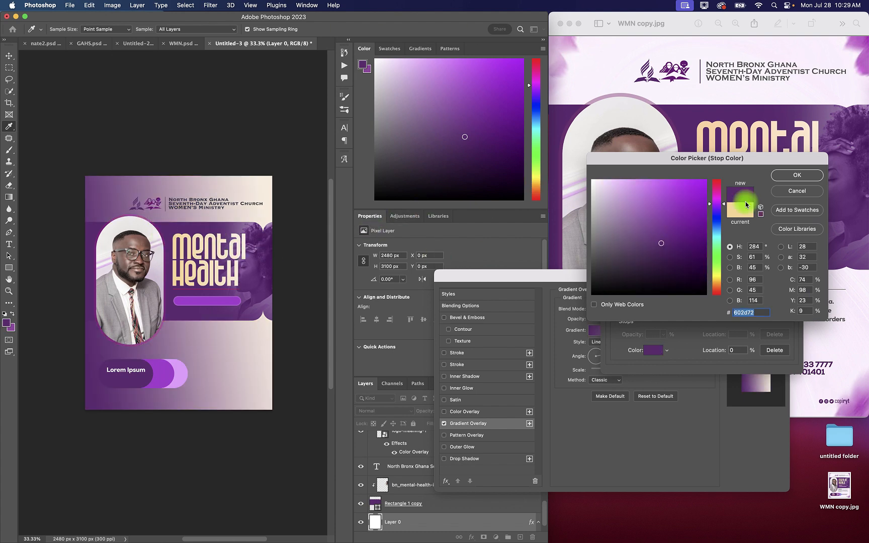
left_click(784, 175)
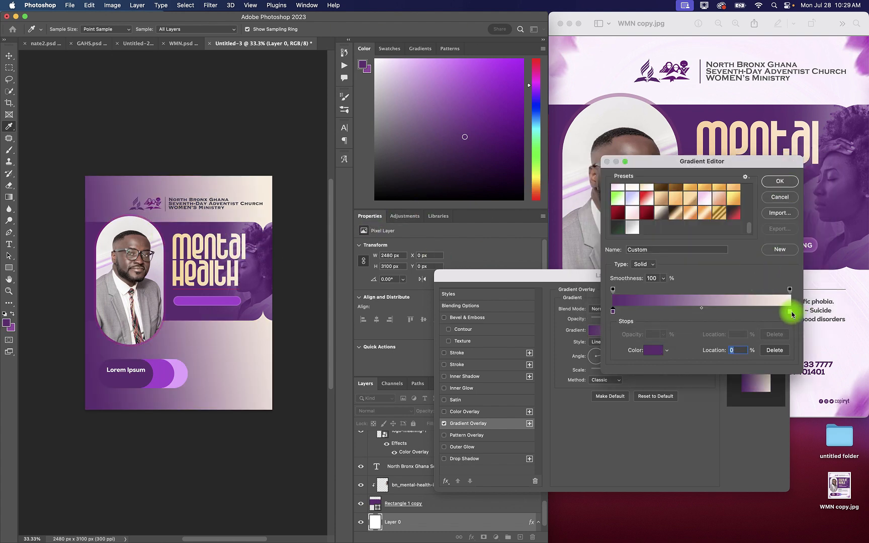
left_click(789, 311)
left_click(653, 350)
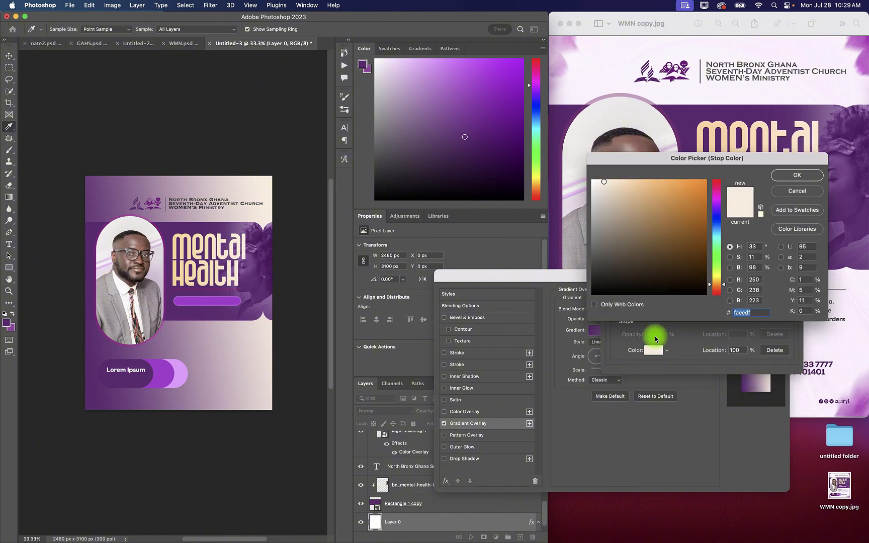
left_click(592, 180)
left_click(796, 177)
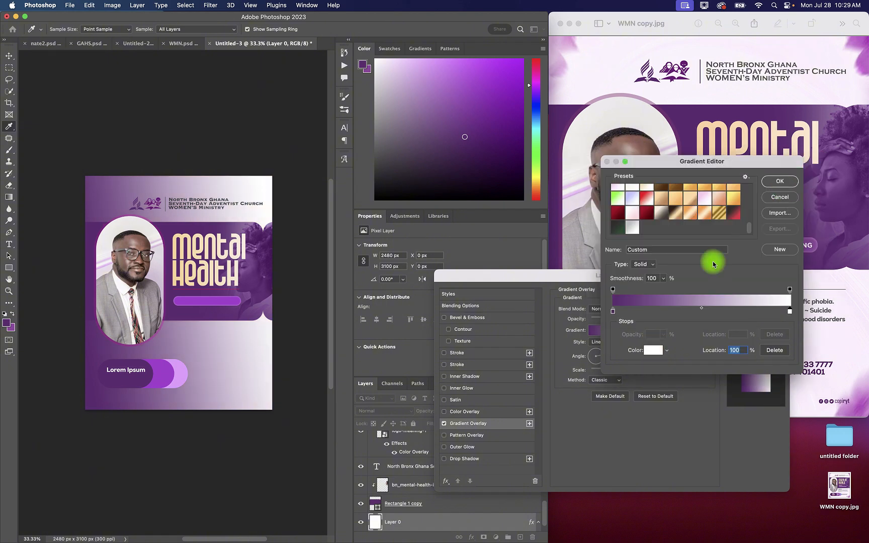
Step: Move the gradient's colour midpoint to 14%, accept the gradient, and make the overlay Radial and reversed
left_click(699, 309)
left_click_drag(697, 311, 636, 309)
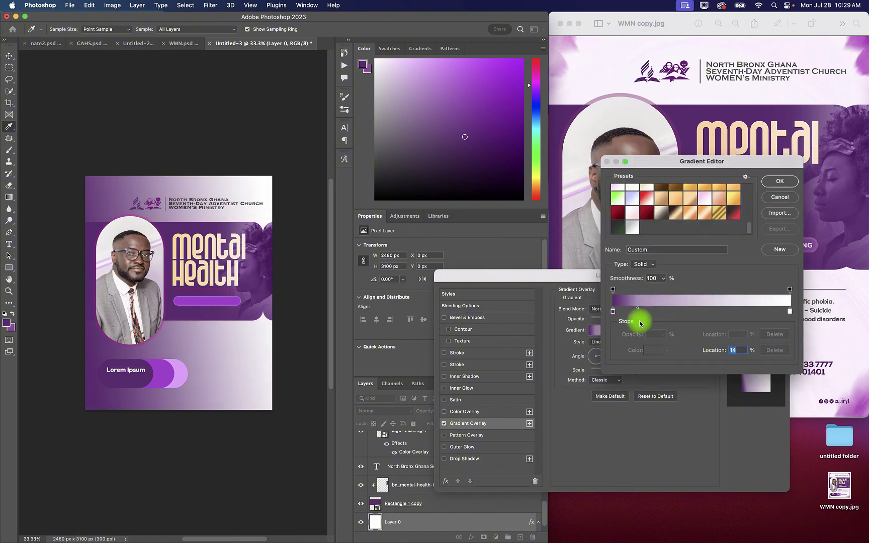
left_click(777, 182)
left_click(613, 342)
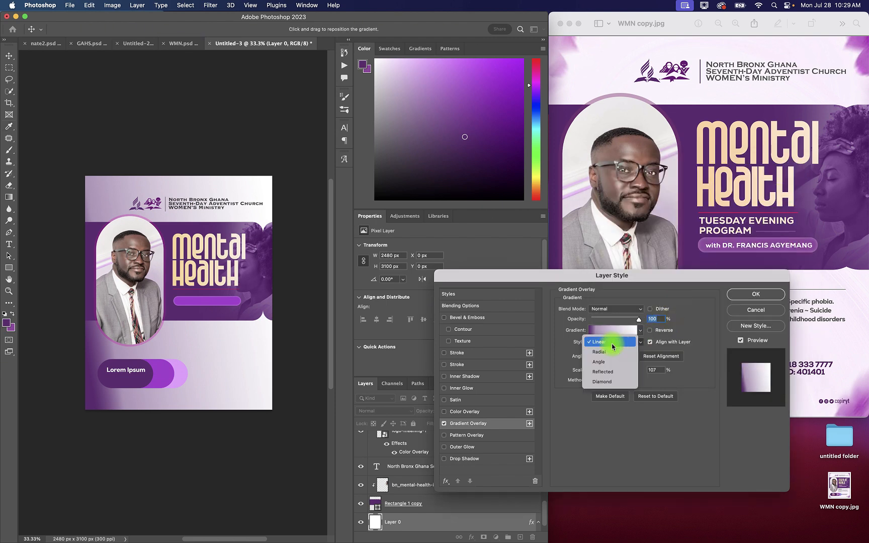
left_click(608, 351)
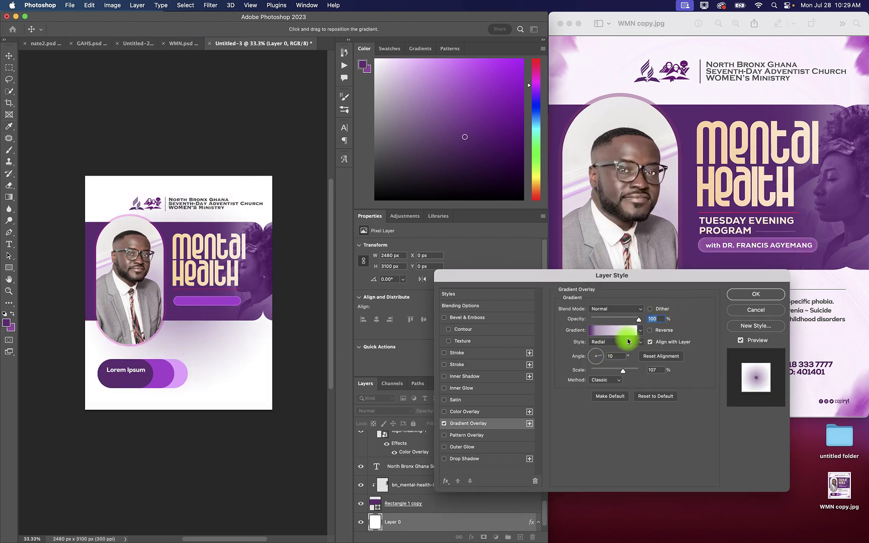
left_click(650, 331)
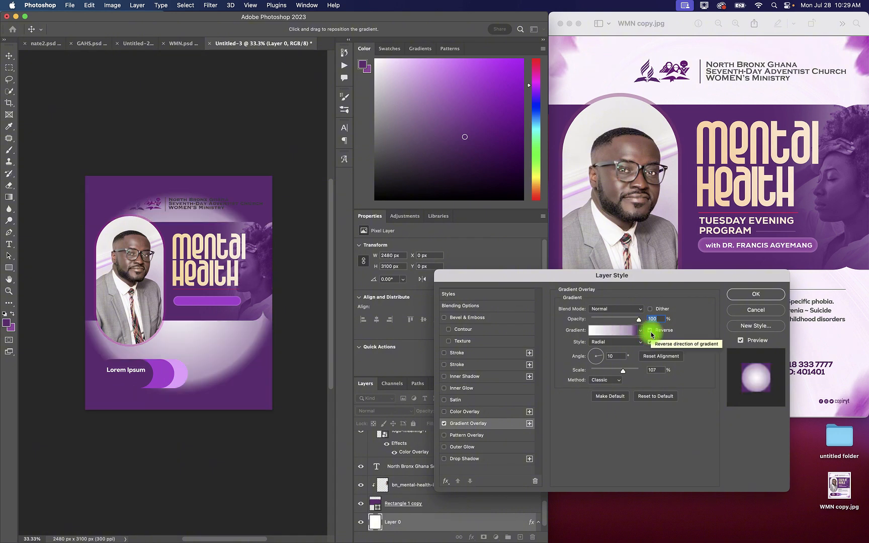
Step: Recolour the gradient's purple start stop to pale lilac f6dbff
left_click(613, 330)
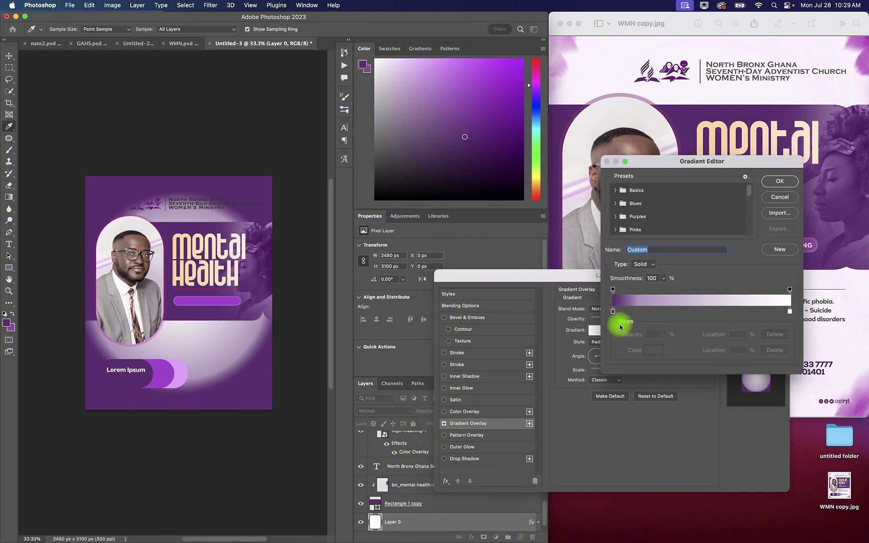
left_click(612, 310)
left_click(651, 350)
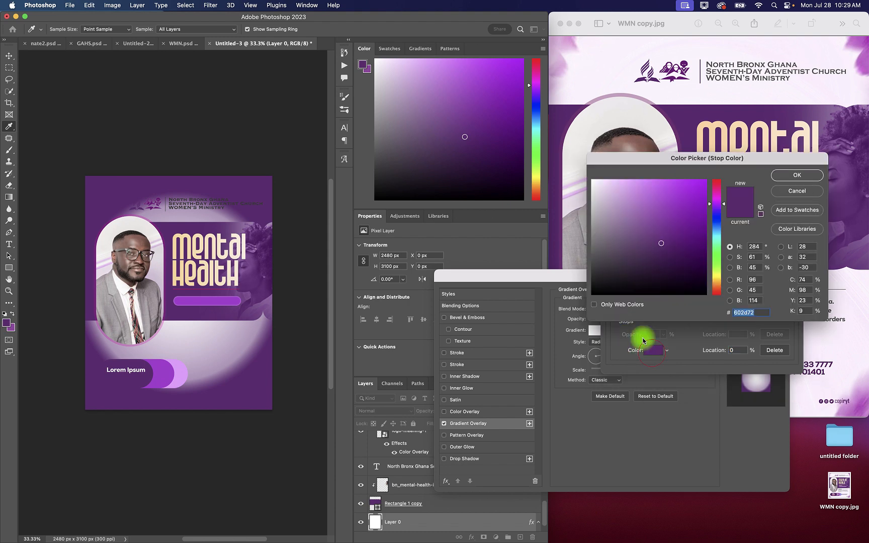
left_click(623, 178)
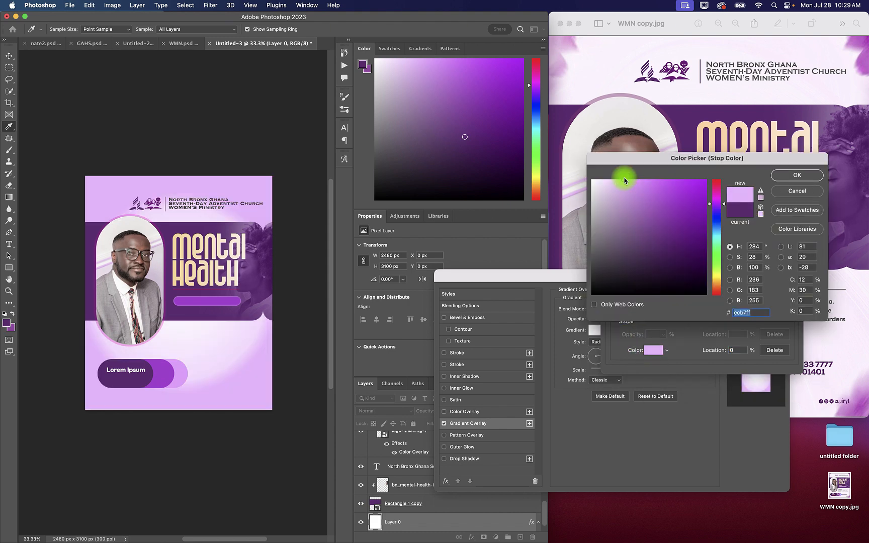
left_click_drag(624, 179, 607, 178)
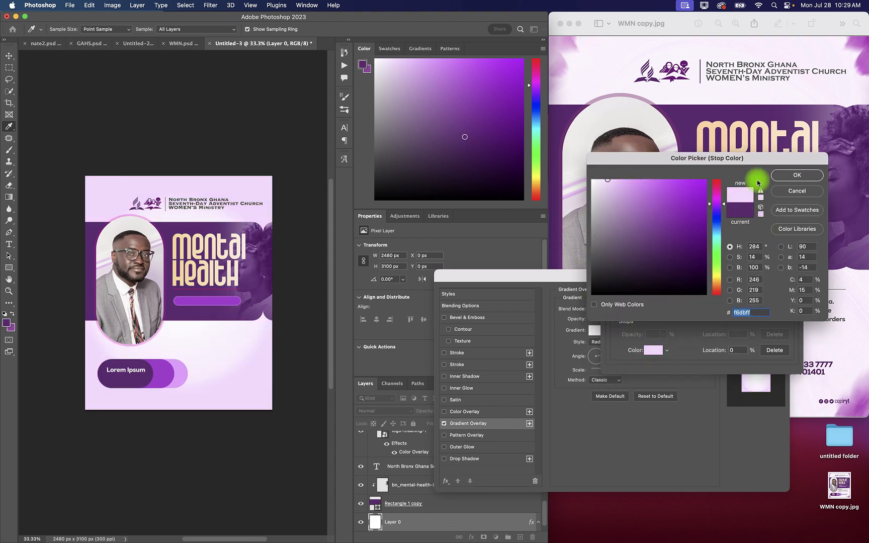
left_click(799, 175)
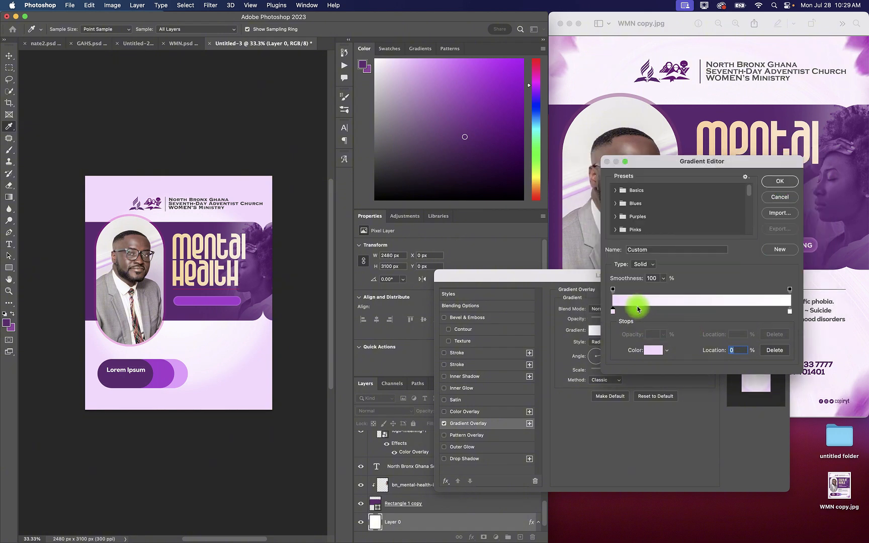
Step: Move the lilac gradient's colour midpoint to 12%, scale the overlay to 150%, and apply the layer style
left_click_drag(637, 310, 630, 310)
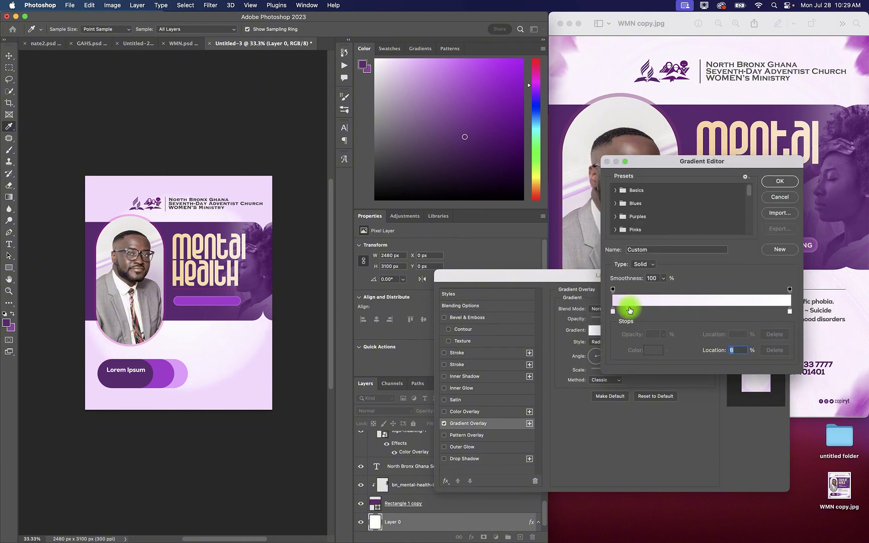
left_click(640, 311)
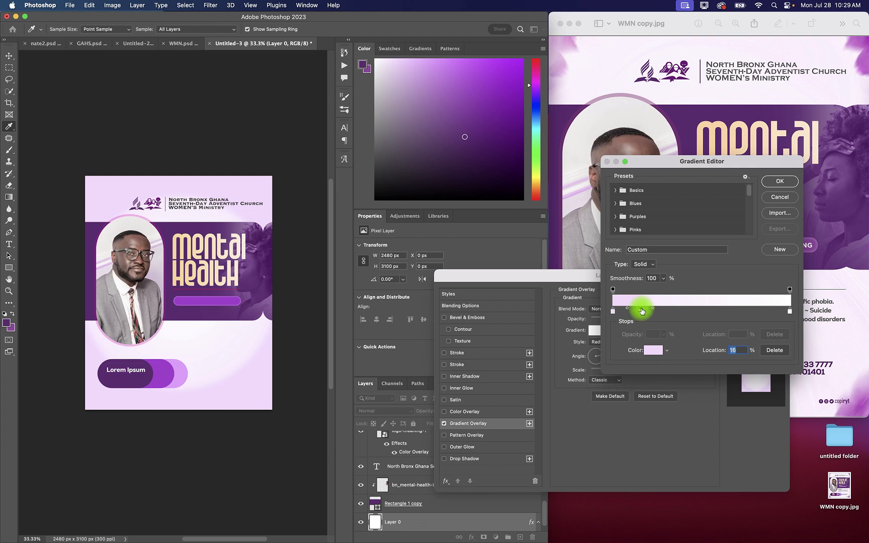
mouse_move(641, 312)
left_mouse_down()
mouse_move(649, 265)
mouse_move(613, 307)
mouse_move(634, 307)
left_mouse_up()
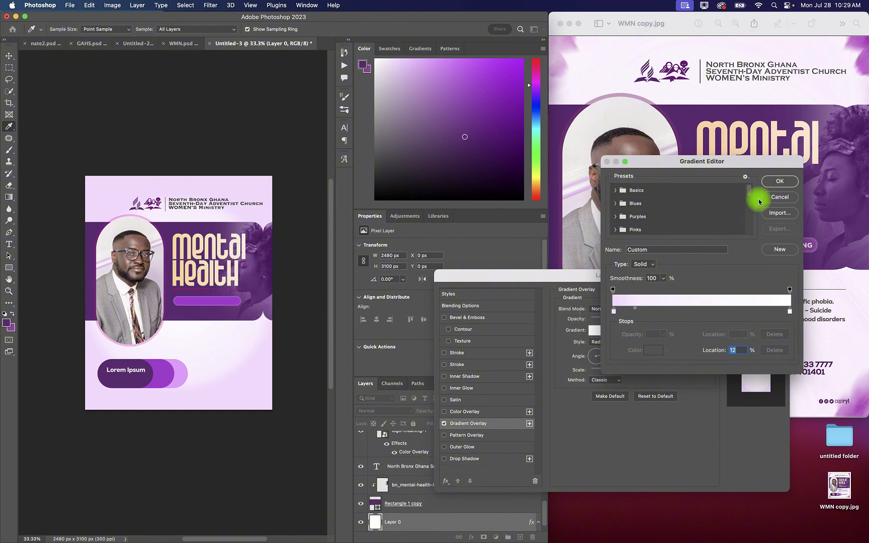
left_click(778, 181)
left_click_drag(623, 371, 651, 371)
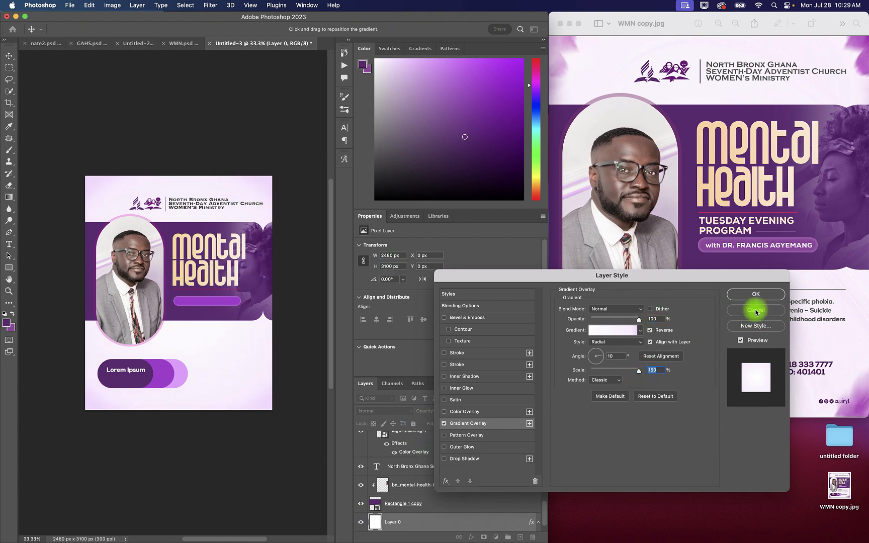
left_click(754, 295)
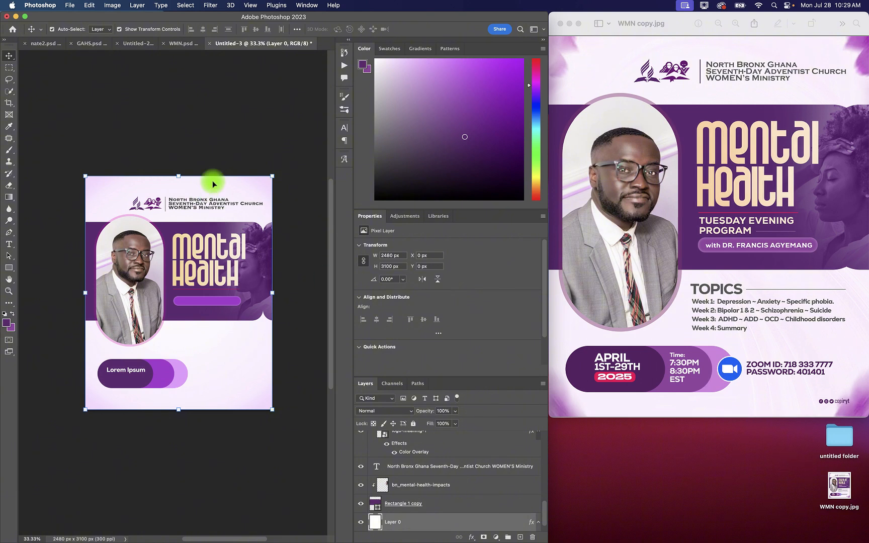